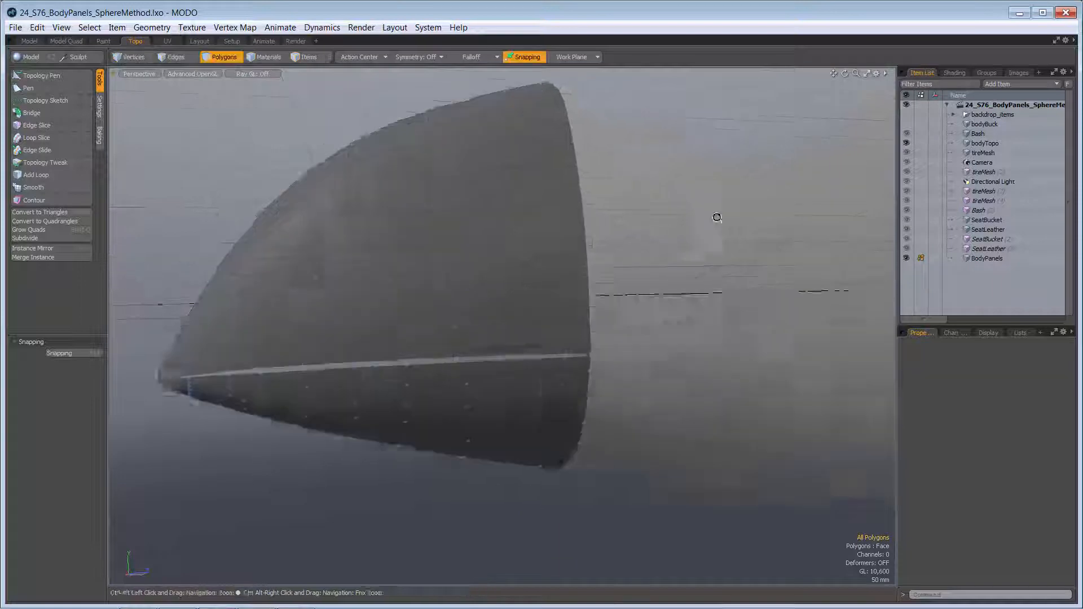
Step: Examine the narrow seam between the upper and lower tail panels and compare it with the reference photo in Windows Photo Viewer
left_click_drag(331, 364, 755, 193, "ctrl+alt")
key("2")
left_click(571, 228)
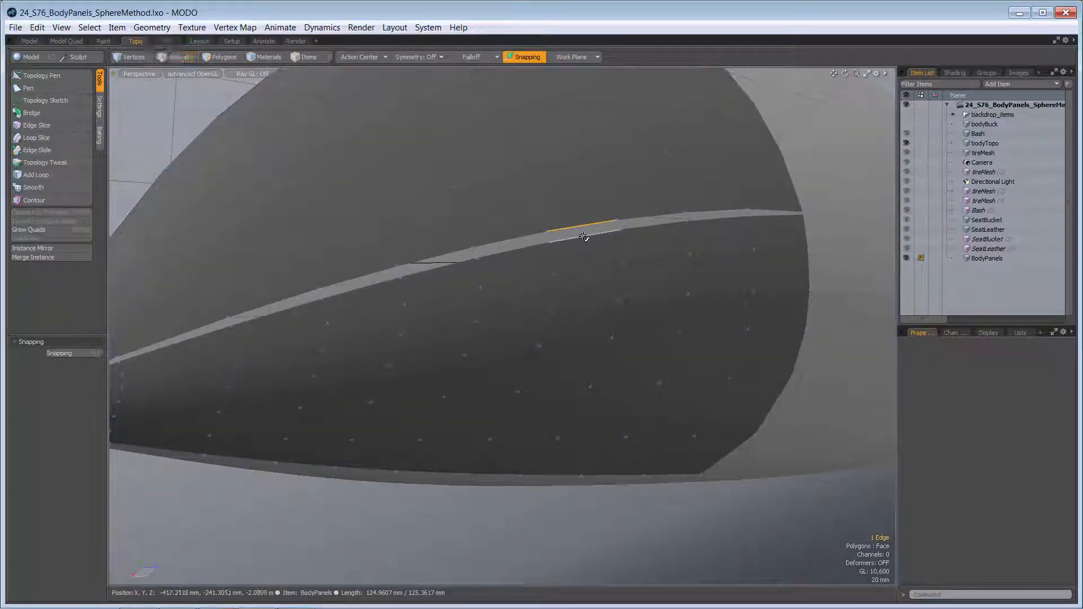
scroll(604, 254, "down", 1)
left_click_drag(604, 254, 563, 333, "alt")
scroll(559, 308, "down", 1)
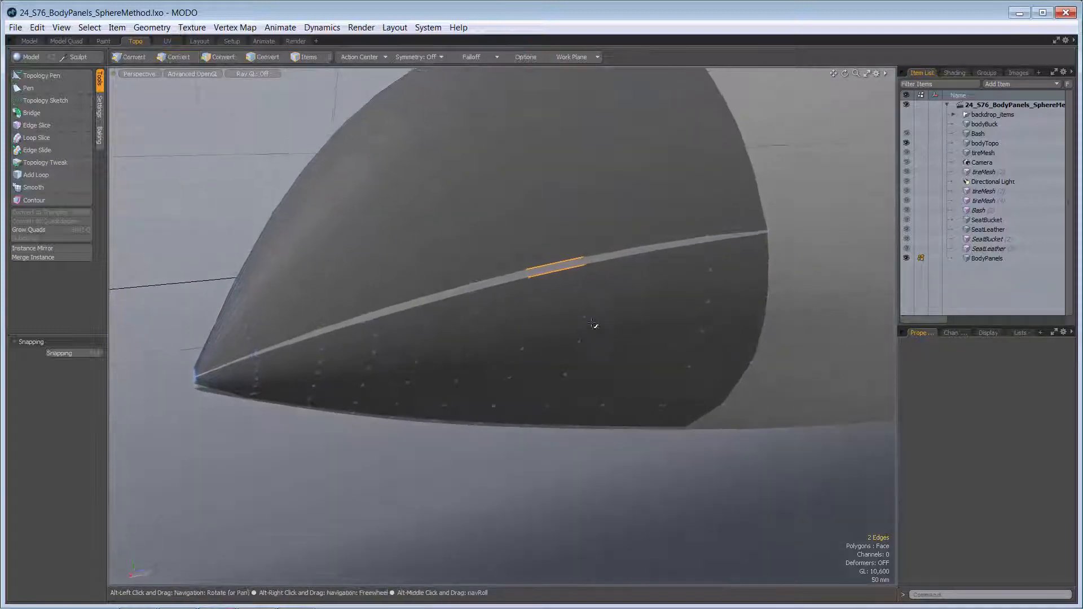
left_click_drag(783, 259, 668, 306, "alt")
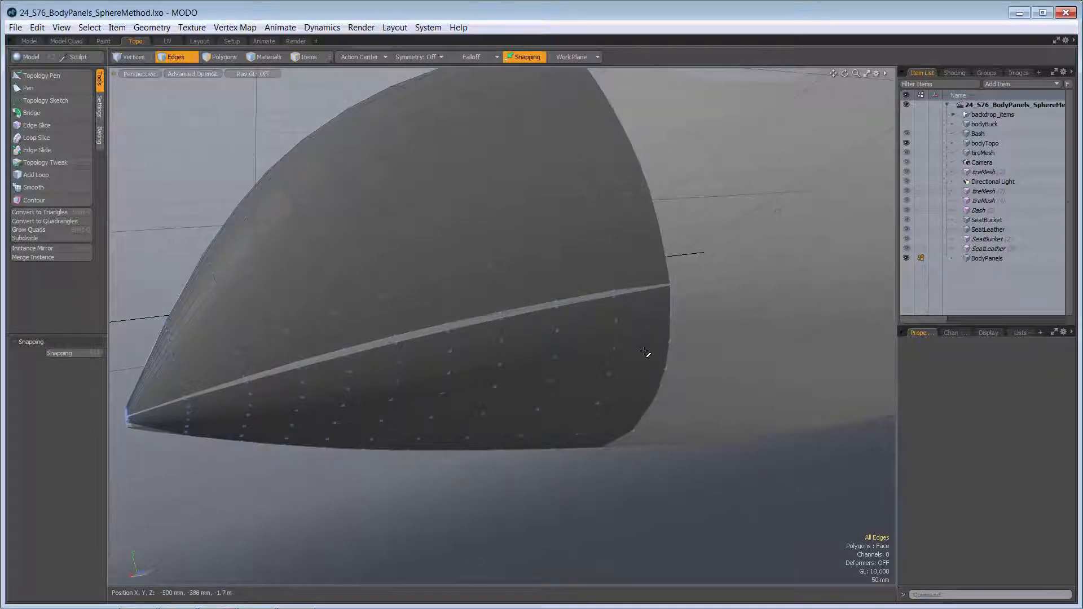
key("alt+Tab")
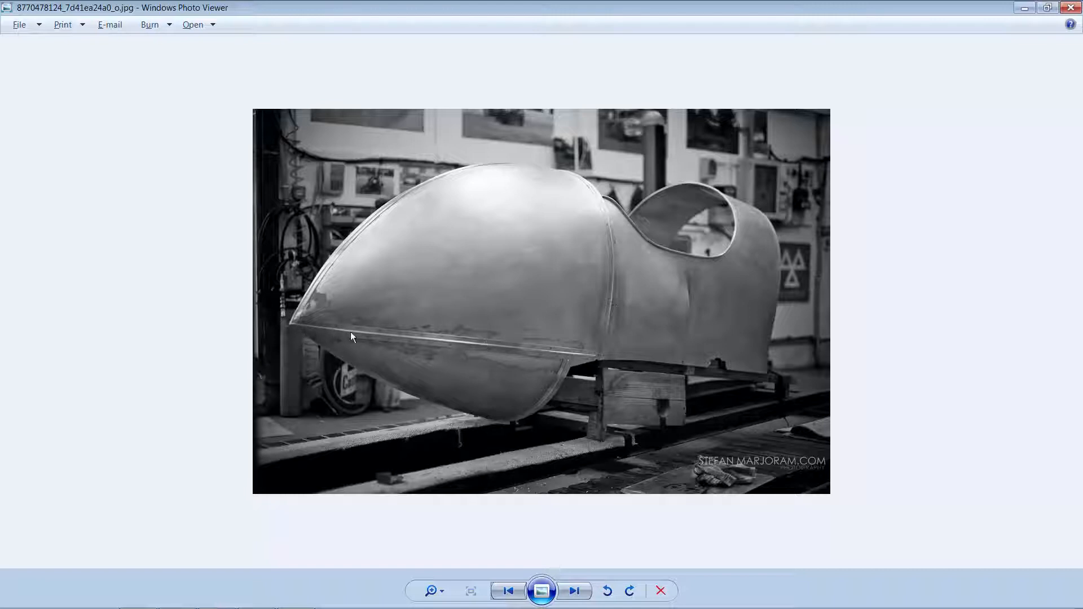
key("alt+Tab")
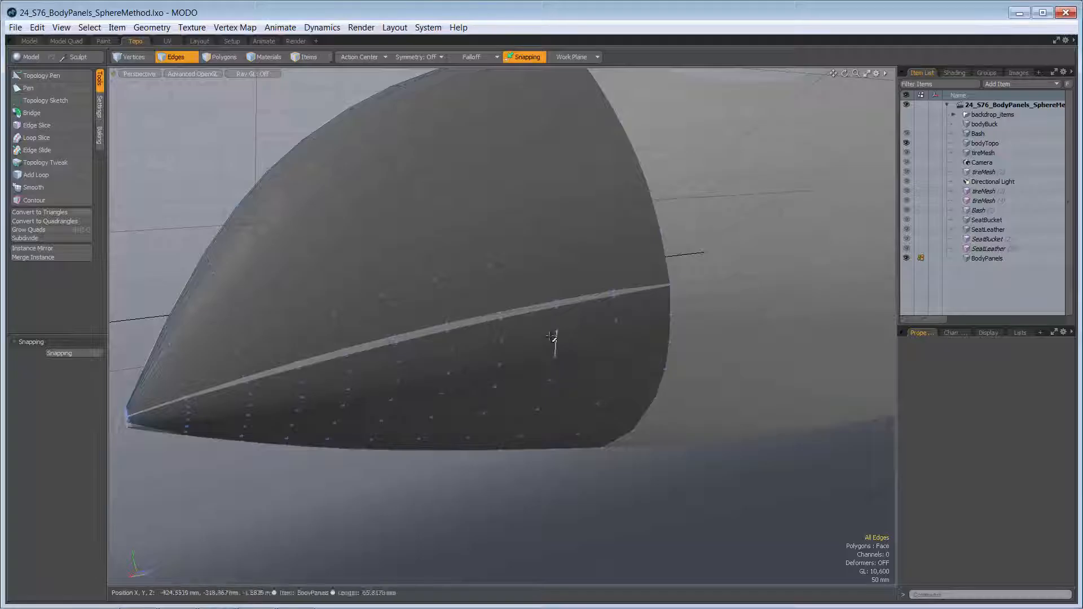
Step: Back in MODO, inspect the upper tail panel's connected polygons and the adjoining body around the cockpit opening
left_click_drag(660, 273, 629, 296, "ctrl+alt")
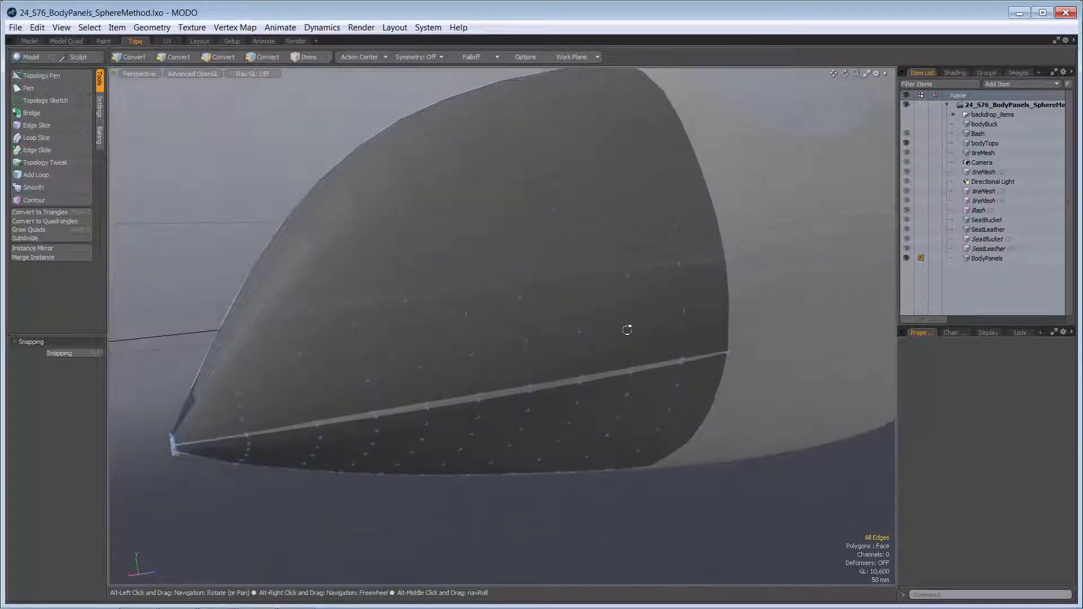
left_click_drag(552, 220, 497, 285, "alt")
key("3")
double_click(521, 277)
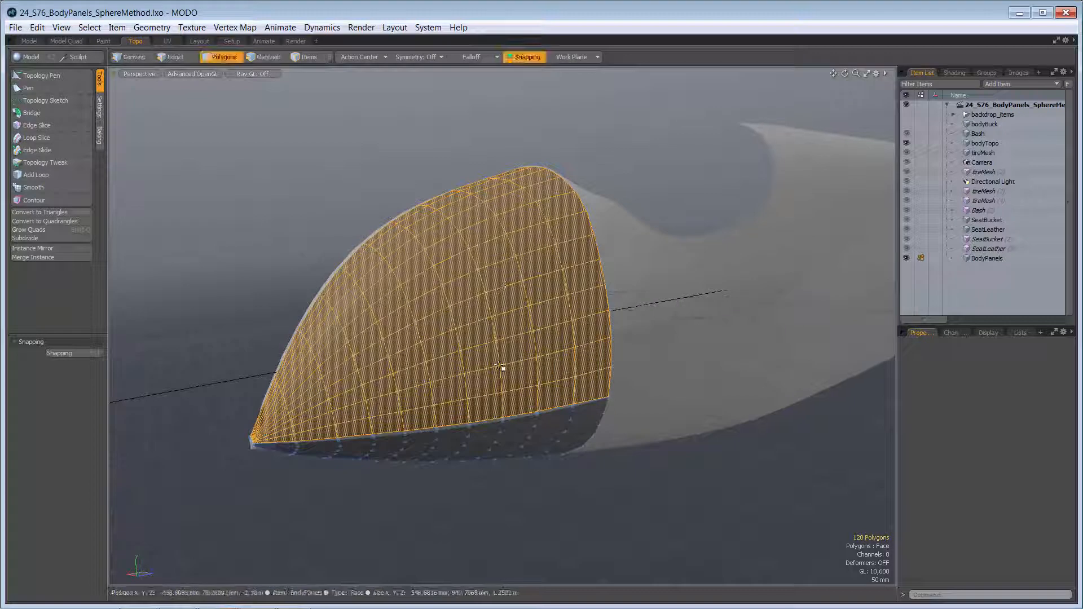
left_click_drag(493, 332, 556, 324, "alt")
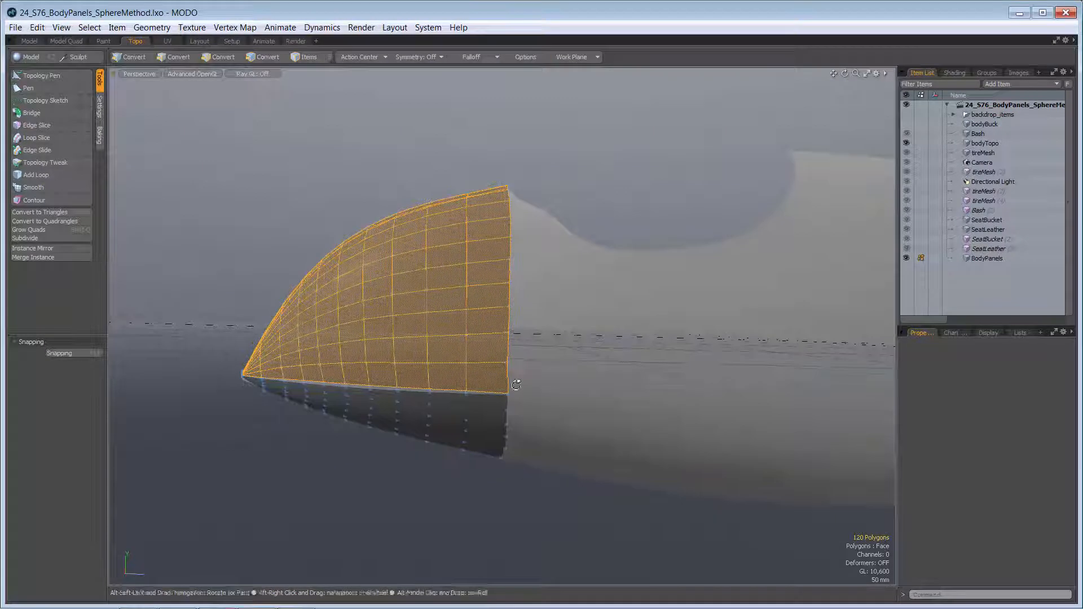
left_click(530, 443)
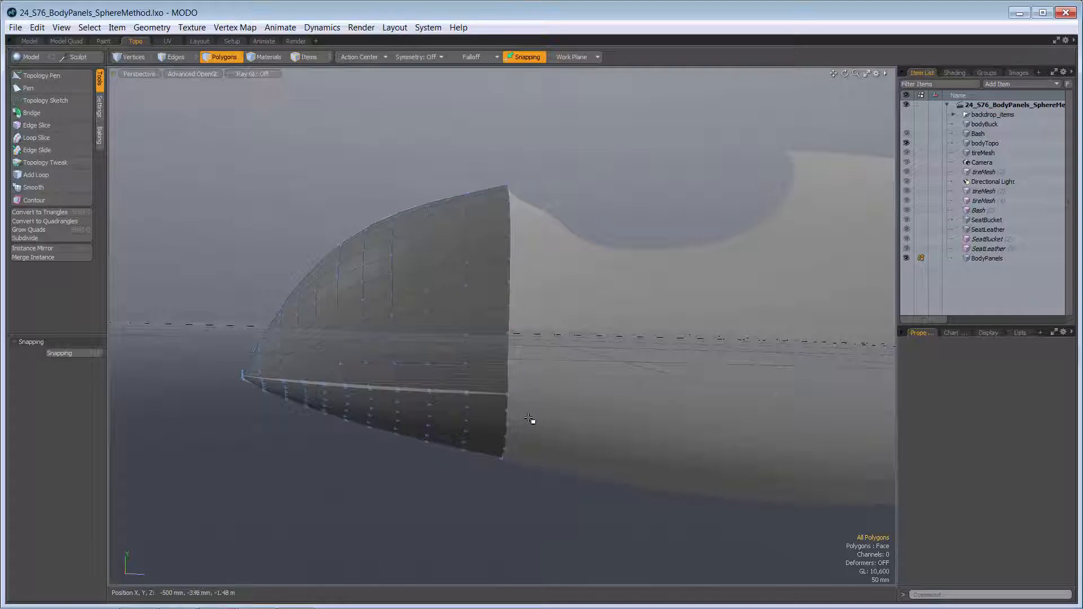
left_click_drag(590, 340, 564, 366, "alt")
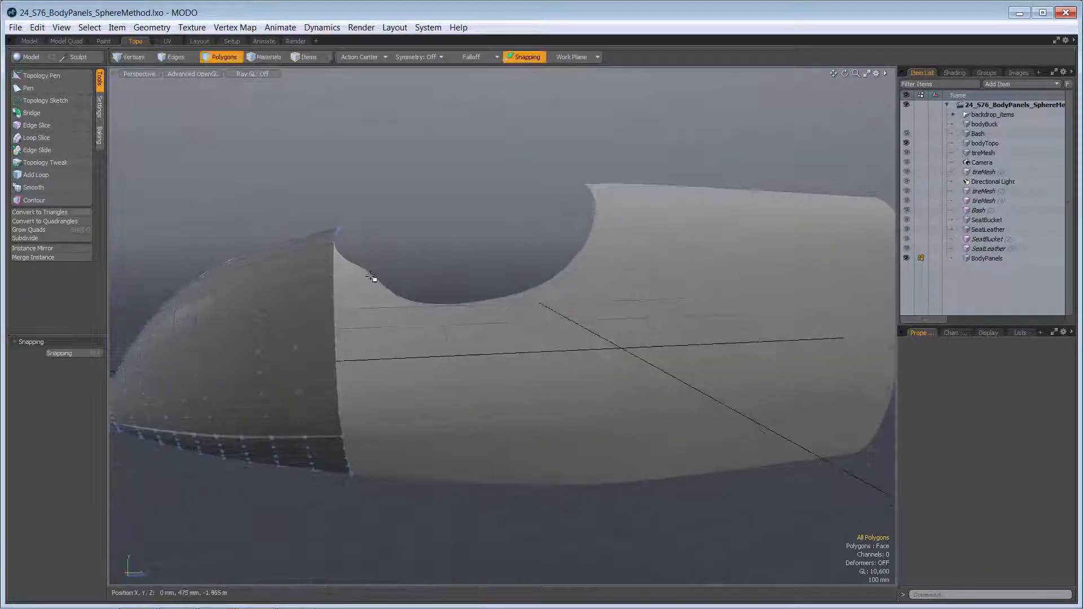
left_click_drag(573, 338, 572, 377, "alt")
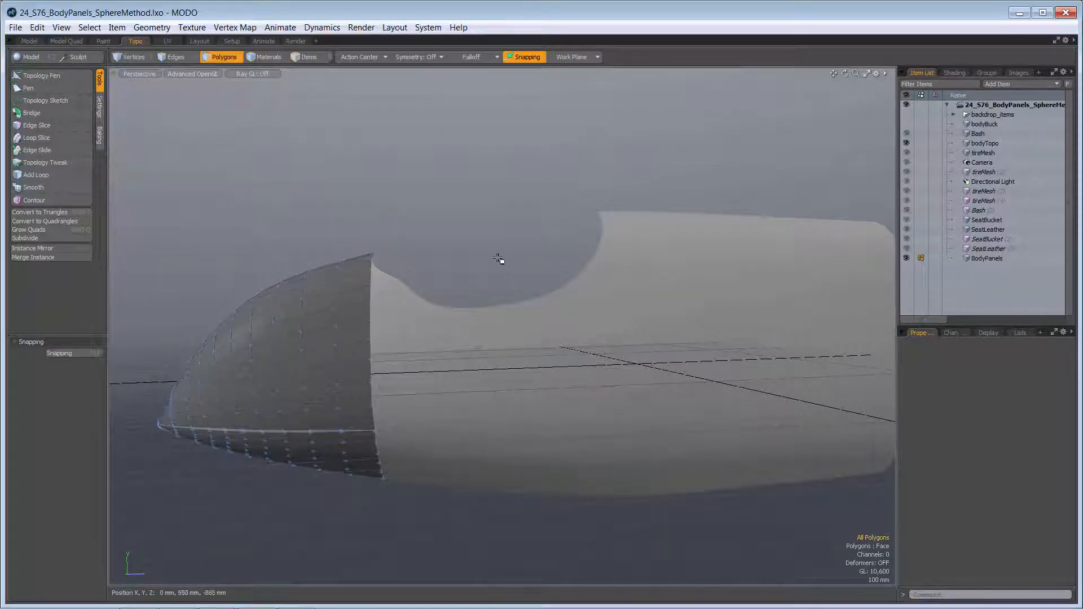
mouse_move(474, 303)
left_mouse_down("alt")
mouse_move(525, 302)
mouse_move(476, 302)
left_mouse_up("alt")
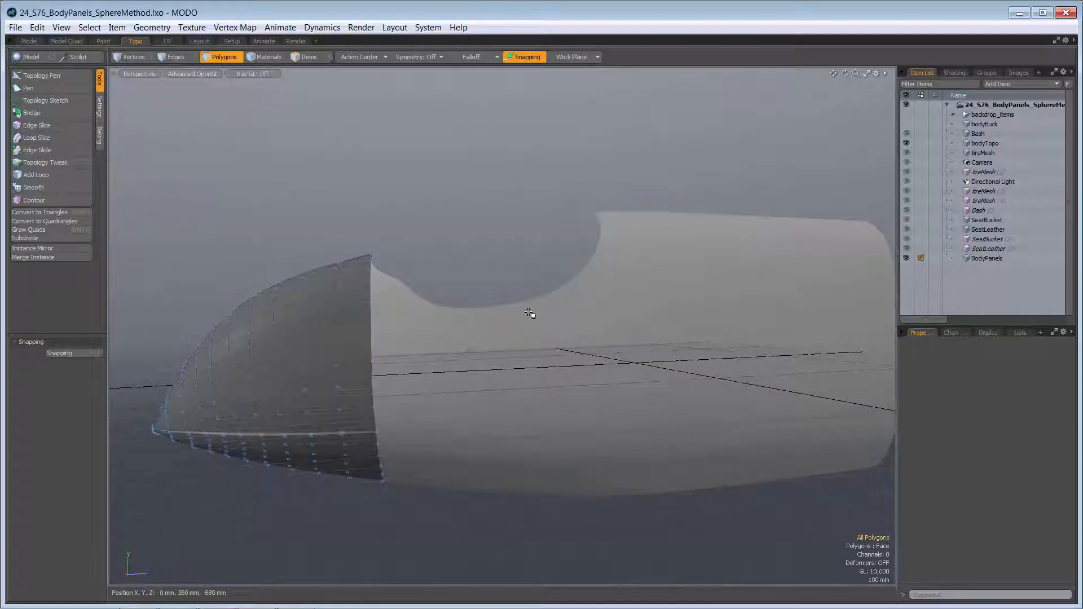
left_click_drag(593, 292, 602, 307, "alt")
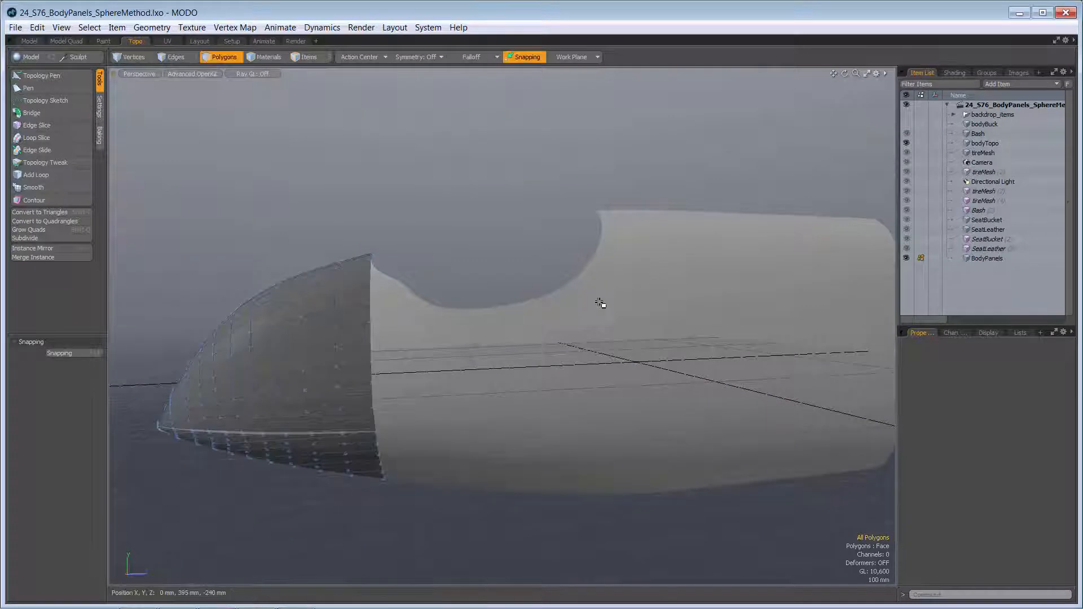
Step: Copy the ten-polygon strip that runs along the cockpit opening of the bodyTopo mesh
key("5")
left_click(625, 276)
left_click_drag(502, 279, 489, 308, "alt")
key("3")
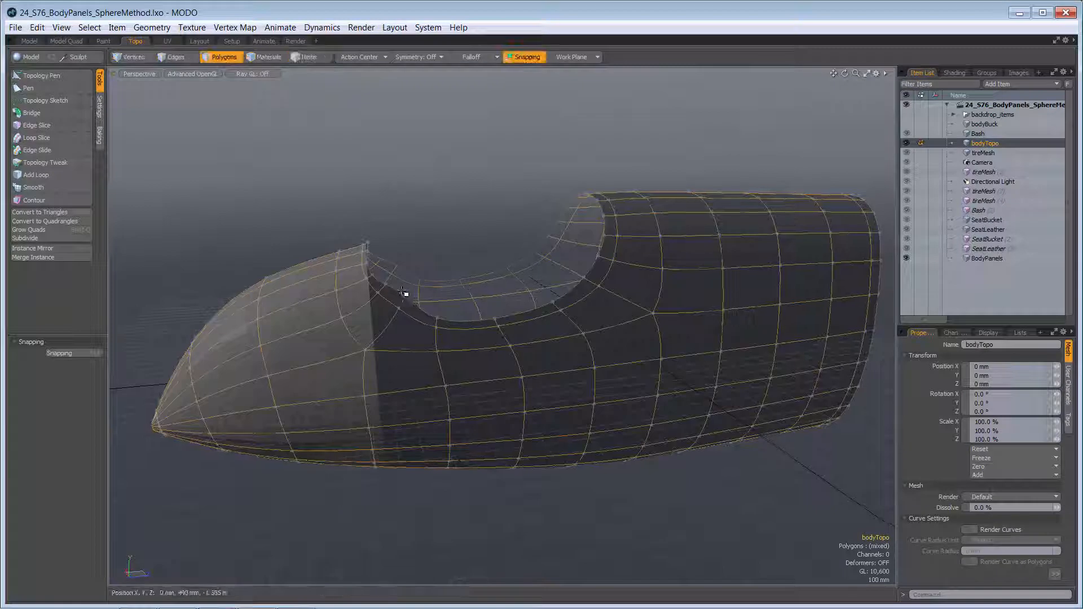
left_click_drag(395, 295, 426, 319)
key("Up")
key("Up")
key("Up")
key("Up")
key("Up")
key("Up")
left_click_drag(474, 195, 459, 111, "alt")
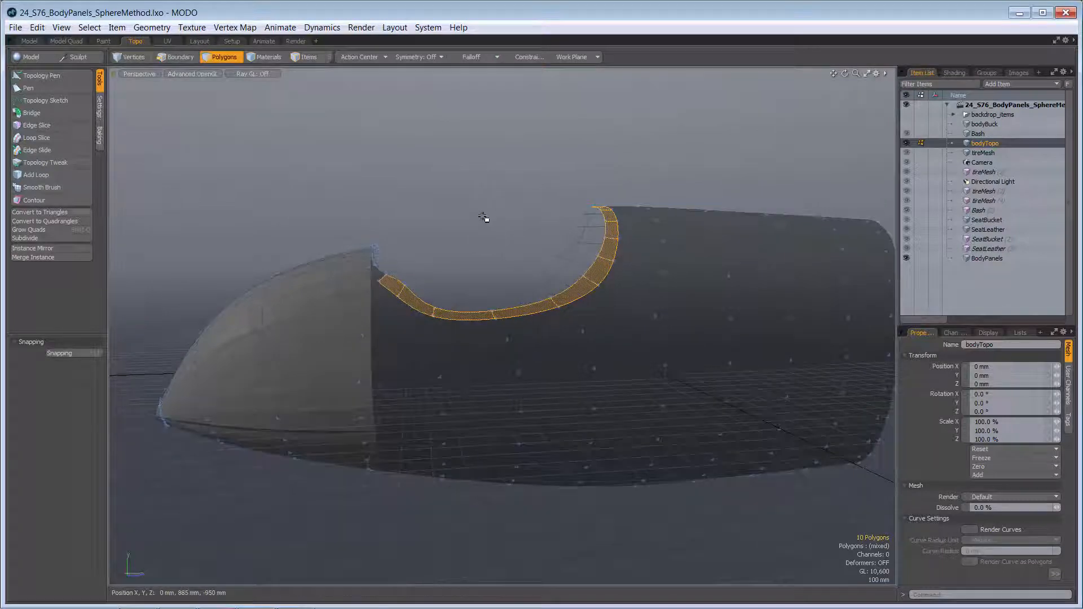
key("Delete")
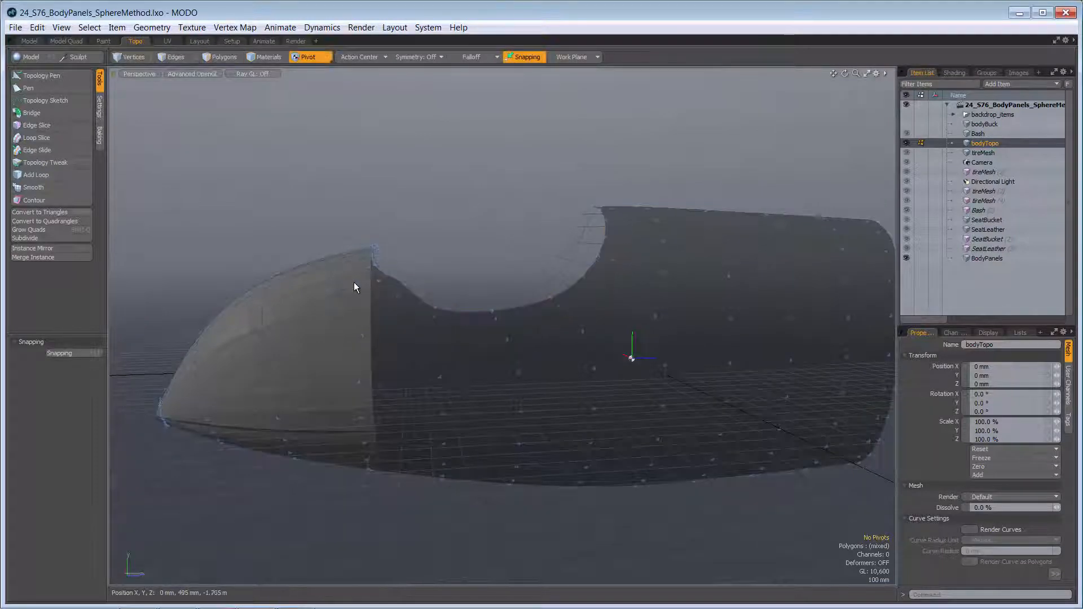
Step: Paste the copied cockpit rim strip into the BodyPanels mesh
left_click(989, 258)
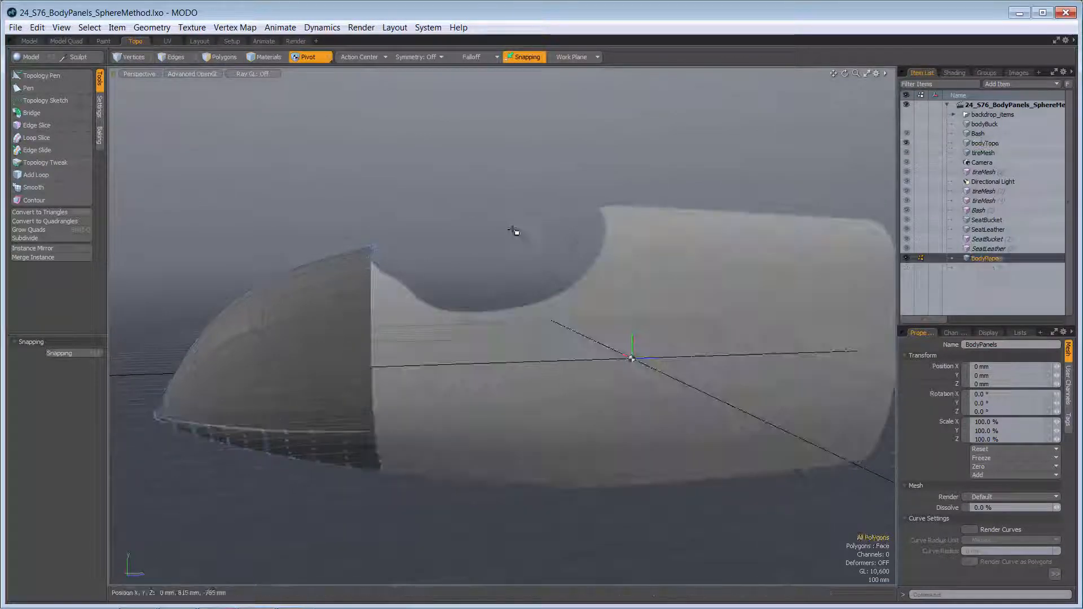
left_click_drag(515, 223, 530, 265, "alt")
scroll(484, 264, "up", 3)
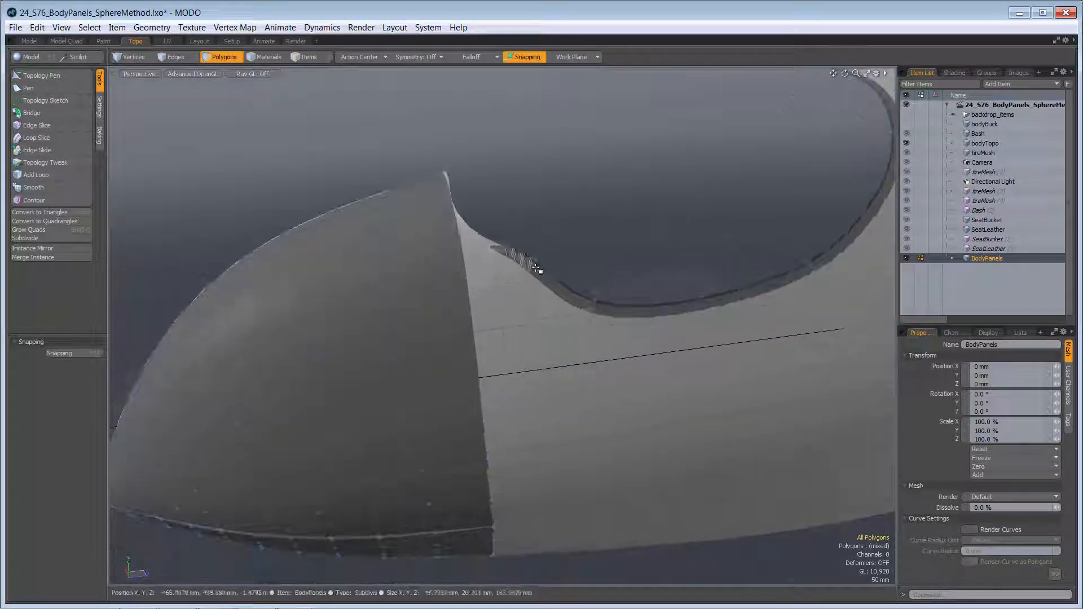
left_click_drag(334, 283, 406, 418, "alt")
left_click_drag(406, 417, 501, 256, "alt+shift")
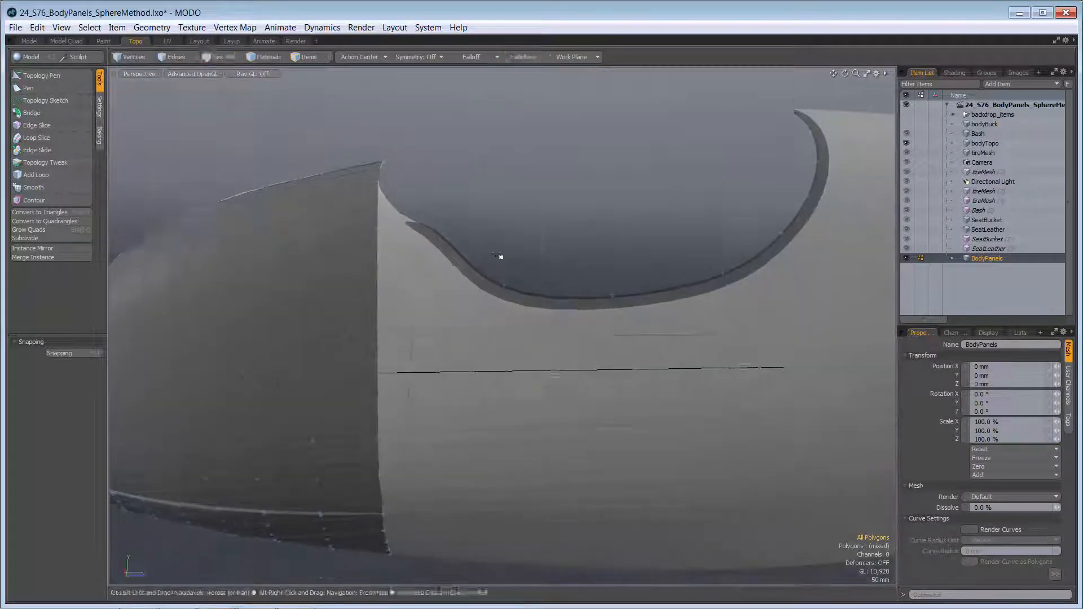
Step: Convert the pasted rim strip from subdivision surface to plain faces and activate the Topology Pen
double_click(468, 268)
key("Tab")
left_click(500, 210)
left_click_drag(466, 218, 555, 184, "ctrl+alt")
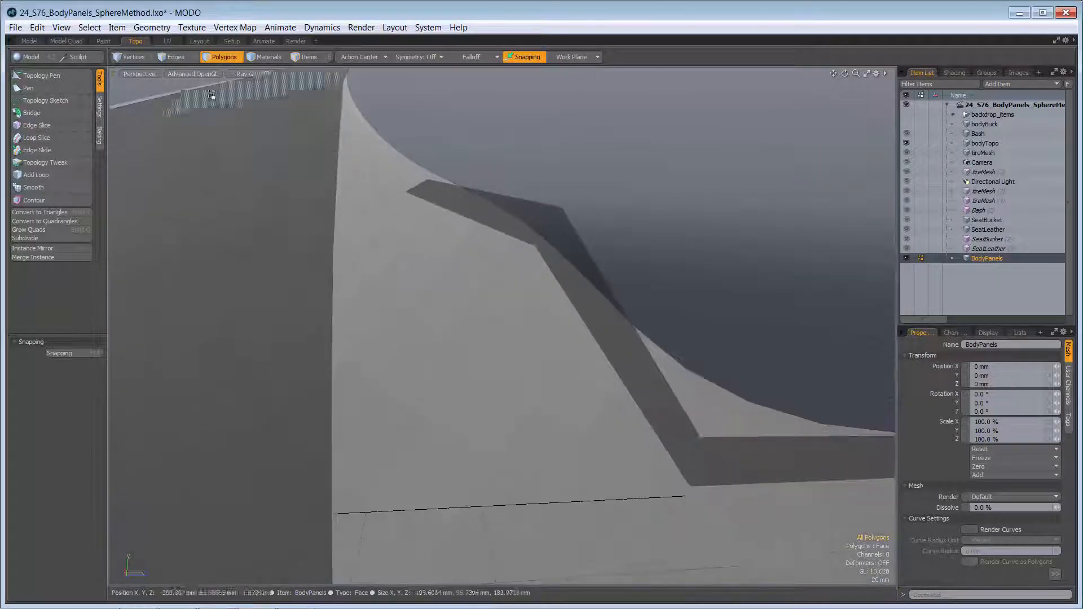
left_click(60, 75)
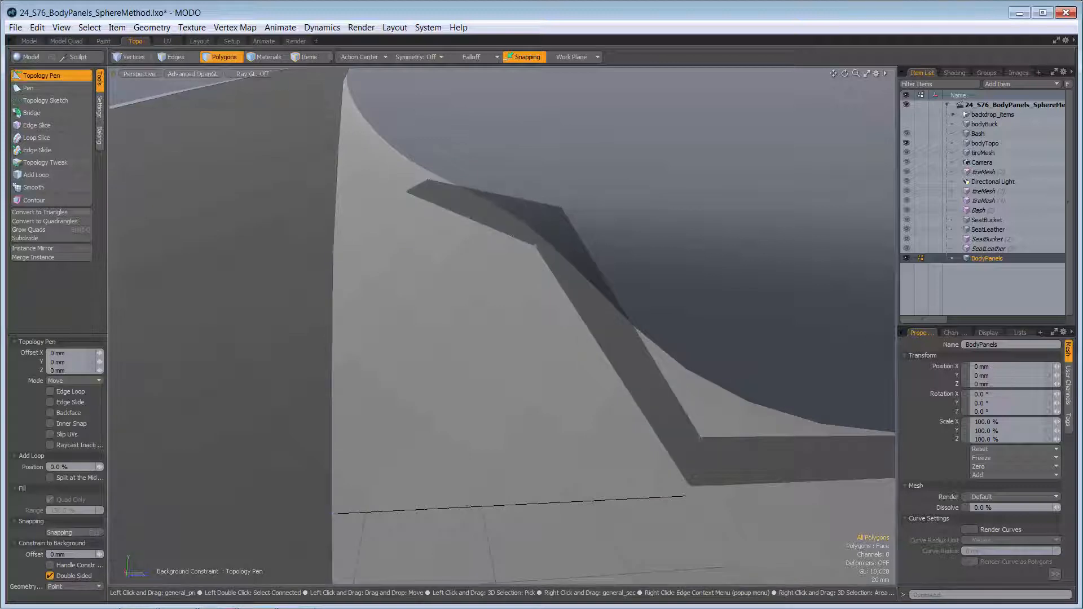
left_click_drag(545, 244, 540, 249)
left_click_drag(417, 188, 415, 187)
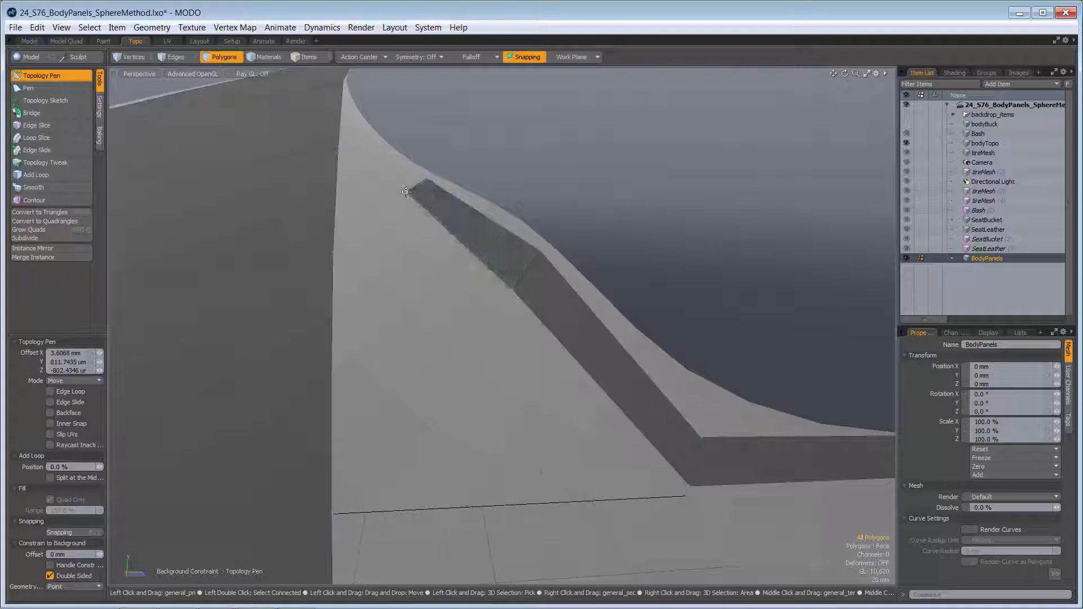
key("ctrl+z")
key("ctrl+z")
left_click_drag(592, 208, 634, 208, "alt")
left_click_drag(489, 135, 556, 135, "ctrl+alt")
left_click_drag(413, 199, 423, 206)
key("ctrl+z")
Step: Move the vertices at the front end of the rim strip with the Topology Pen, extending the strip towards the tail panel's edge
left_click_drag(512, 256, 452, 267, "ctrl+alt")
left_click_drag(452, 266, 531, 213, "alt+shift")
left_click_drag(560, 148, 487, 166)
key("shift+a")
mouse_move(542, 271)
left_mouse_down("alt")
mouse_move(525, 265)
mouse_move(682, 198)
mouse_move(493, 259)
mouse_move(537, 265)
left_mouse_up("alt")
left_click_drag(438, 263, 394, 352)
scroll(393, 354, "up", 3)
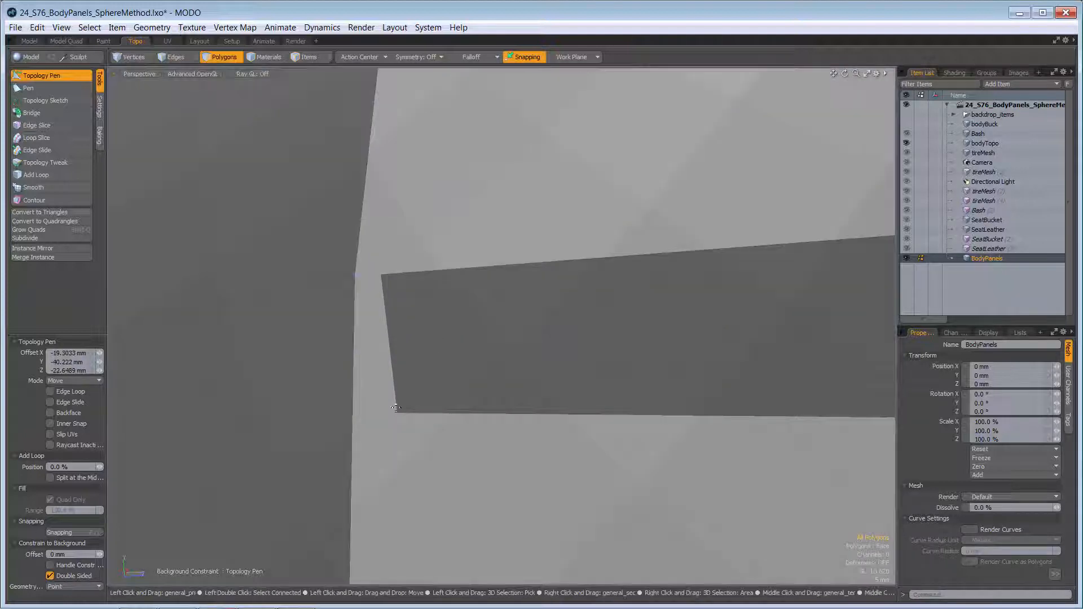
left_click_drag(397, 413, 375, 414)
Step: Reposition the rim strip's vertices along the lower edge of the cockpit opening so the strip follows the body
left_click_drag(512, 322, 333, 399, "ctrl+alt")
left_click_drag(591, 337, 542, 261, "alt+shift")
scroll(535, 265, "down", 2)
scroll(519, 265, "up", 7)
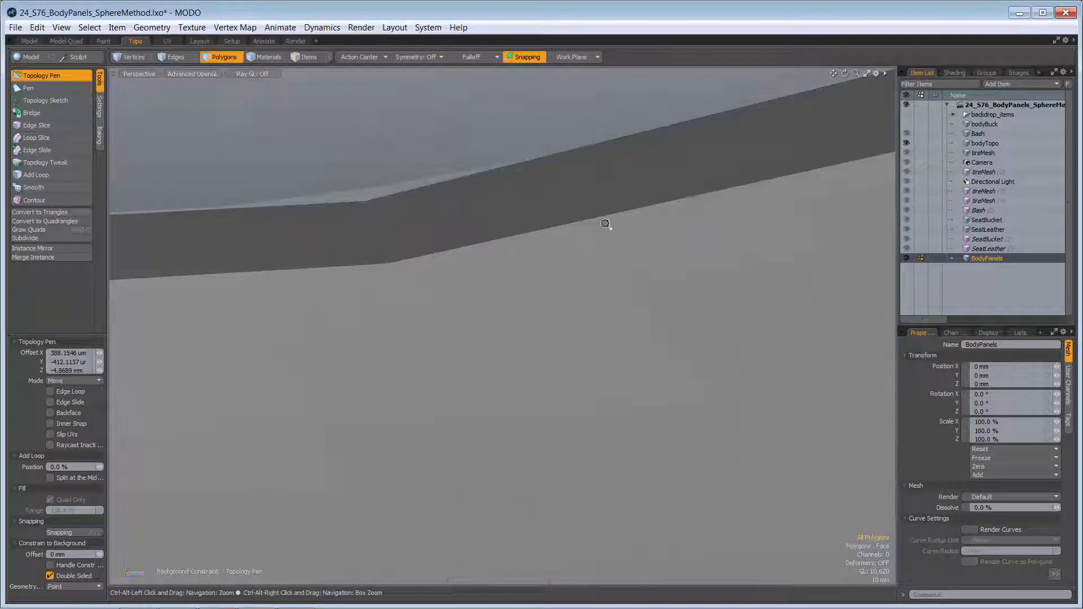
left_click_drag(377, 234, 388, 265)
scroll(394, 271, "down", 7)
left_click_drag(626, 302, 565, 228, "ctrl+alt")
left_click_drag(523, 276, 529, 267)
Step: Adjust the rim strip's vertices up the rear curve of the cockpit opening to its upper end, evening out the strip
left_click_drag(696, 143, 615, 293, "alt+shift")
left_click_drag(515, 328, 522, 335)
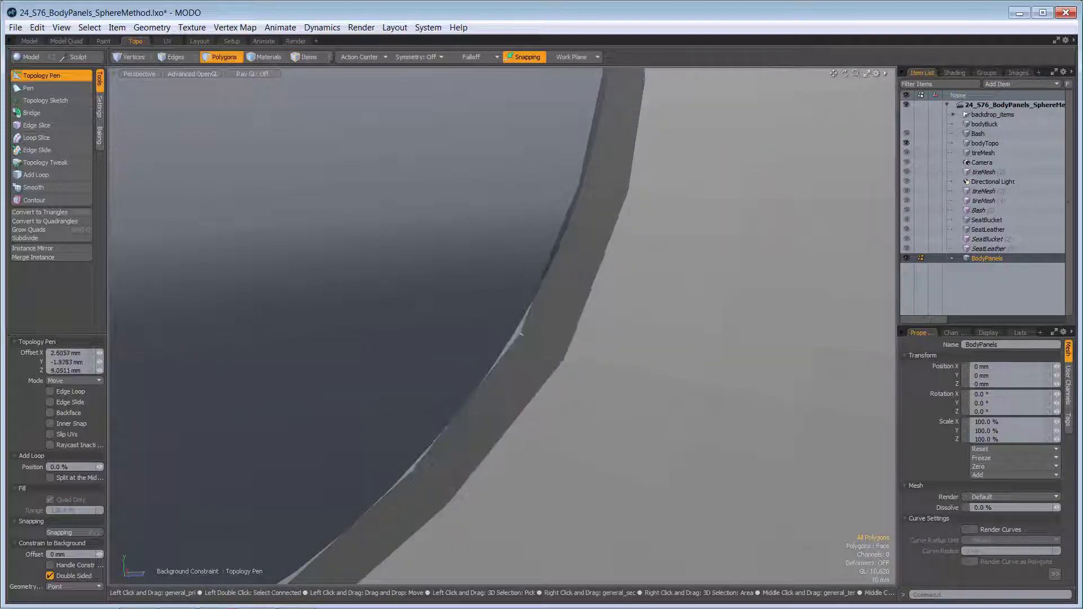
left_click_drag(602, 188, 605, 190)
left_click_drag(605, 190, 557, 309, "ctrl+alt")
left_click_drag(557, 309, 597, 333, "ctrl+alt")
left_click_drag(602, 180, 611, 181)
left_click_drag(611, 180, 590, 424, "alt")
left_click_drag(589, 225, 564, 293, "alt+shift")
left_click_drag(565, 294, 595, 294, "ctrl+alt")
left_click_drag(596, 248, 607, 255)
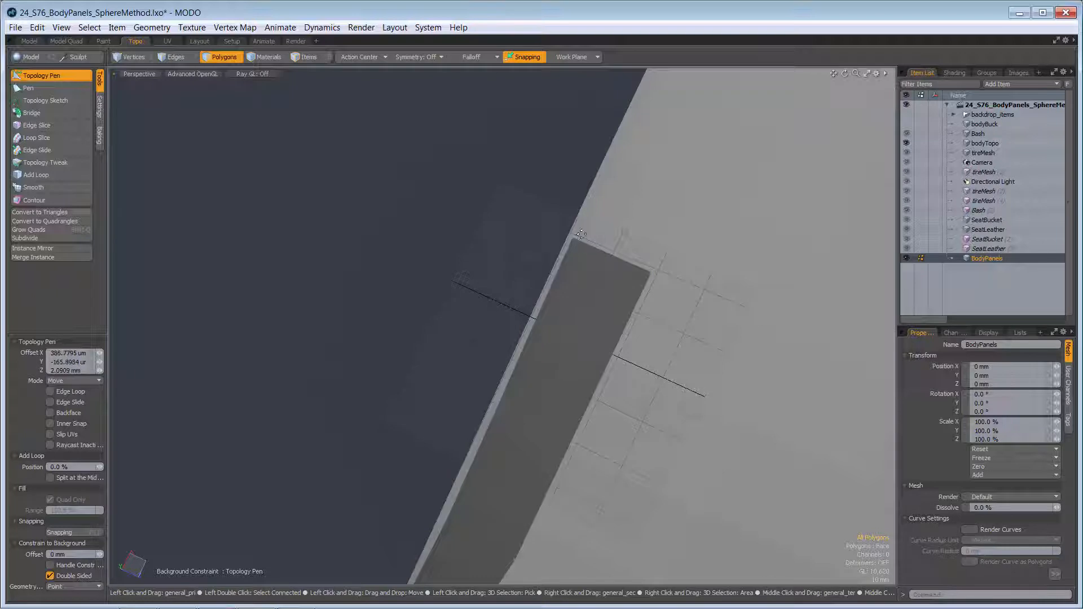
Step: Preview the rim strip as a subdivision surface, check its curvature around the cockpit, and return it to plain faces
left_click_drag(559, 371, 609, 234, "alt")
key("Tab")
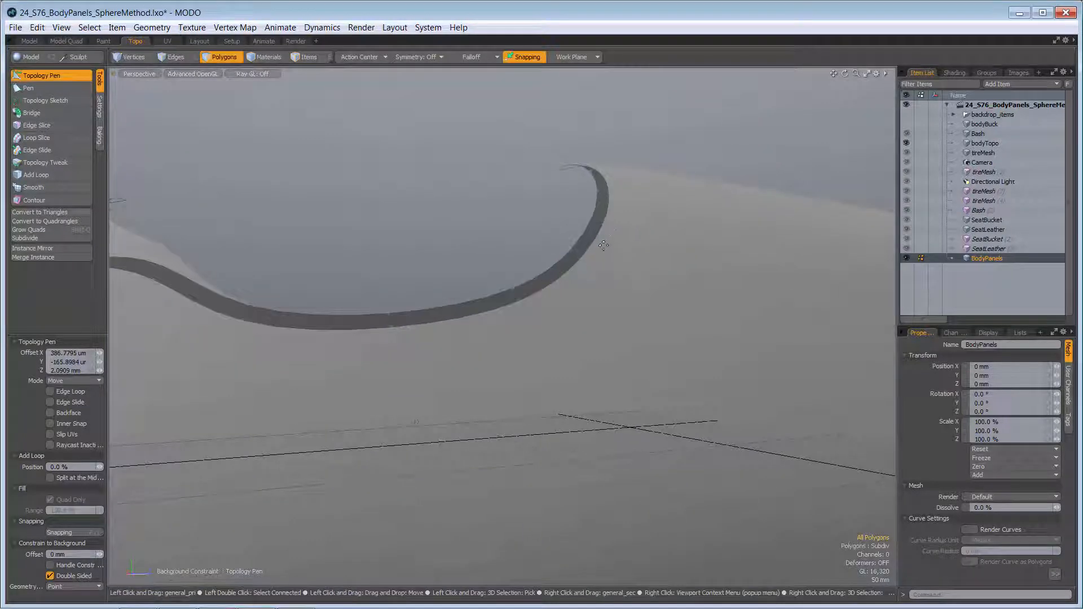
left_click_drag(529, 249, 666, 257, "alt")
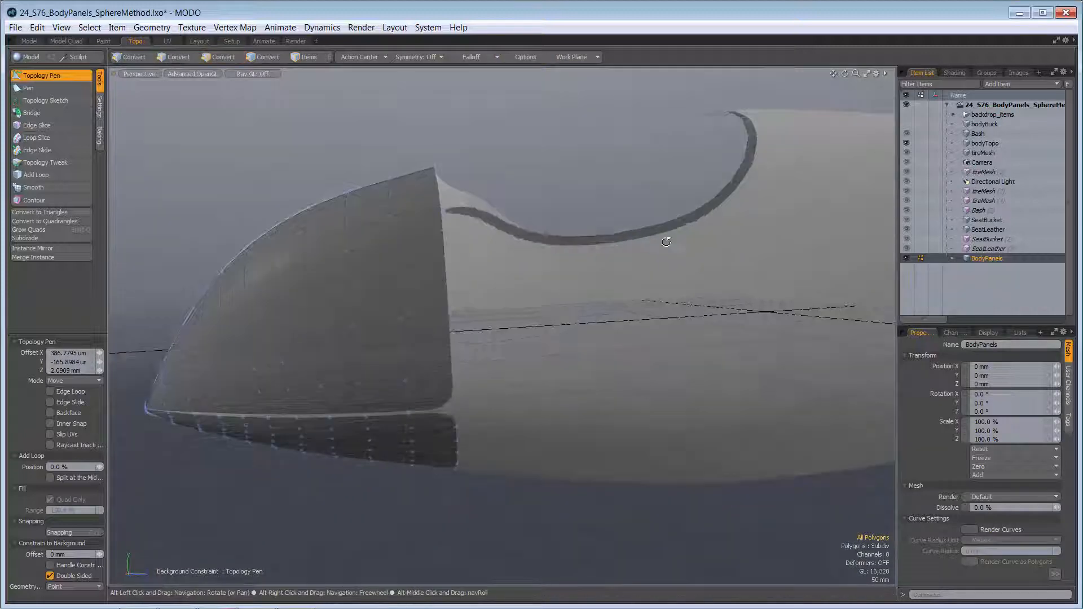
key("Tab")
left_click_drag(476, 201, 481, 232, "ctrl+alt")
Step: Switch to Windows Photo Viewer and browse forward through the reference photos of the car body
key("alt+Tab")
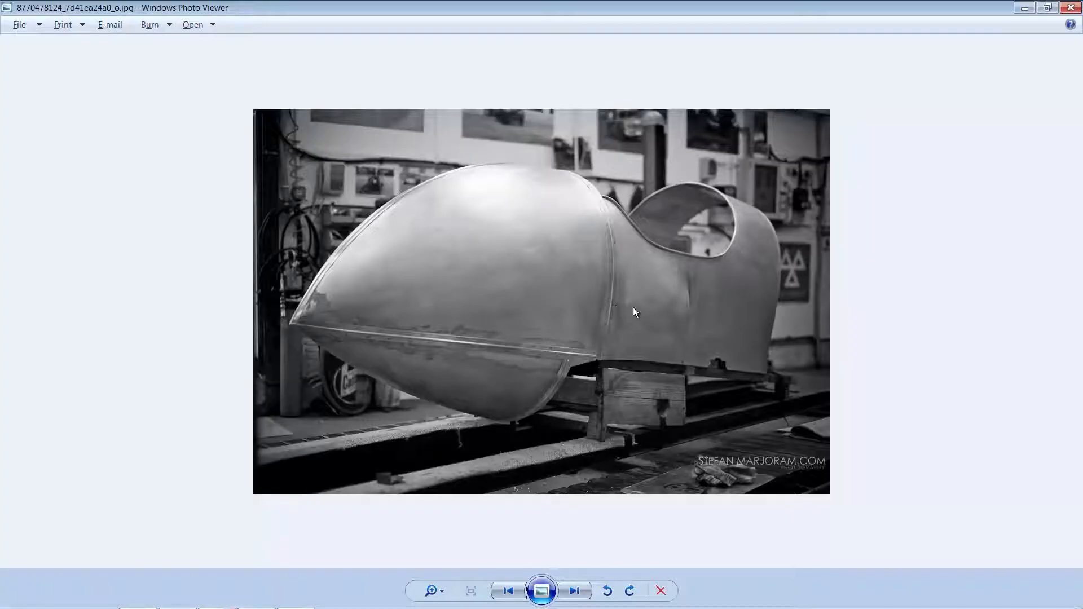
left_click(574, 591)
left_click(574, 589)
left_click(575, 588)
left_click(575, 590)
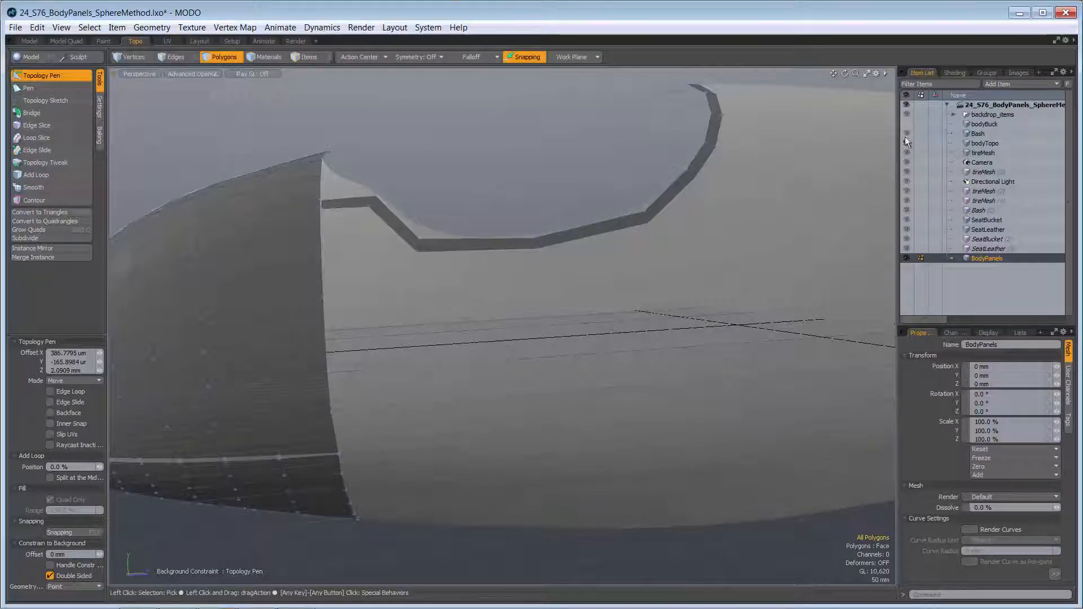
Step: Return to MODO and unhide the backdrop_items group together with the hidden car meshes
scroll(739, 186, "down", 3)
scroll(739, 186, "up", 2)
left_click(971, 118)
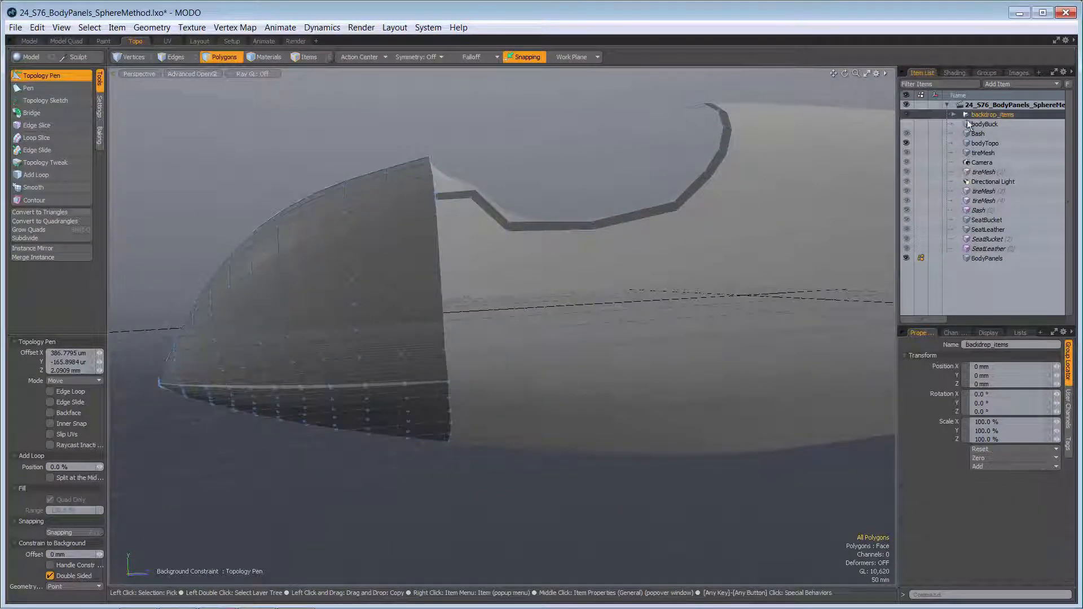
key("5")
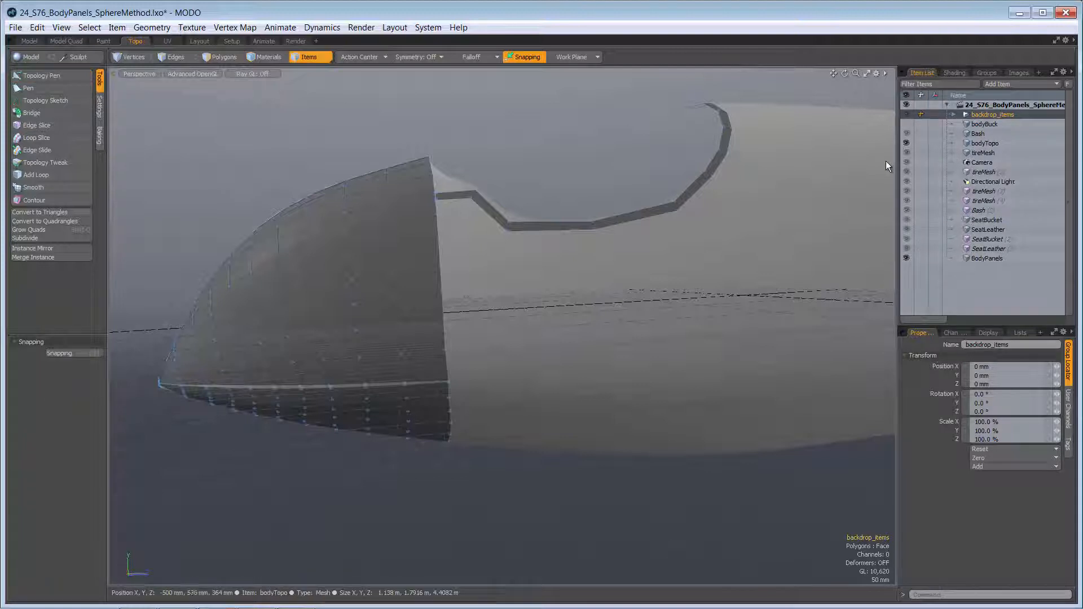
key("u")
left_click_drag(773, 191, 529, 308, "alt")
Step: Compare the body panels with the backdrop drawings in the Left and Right orthographic views, ending in the Left view
key("ctrl+space")
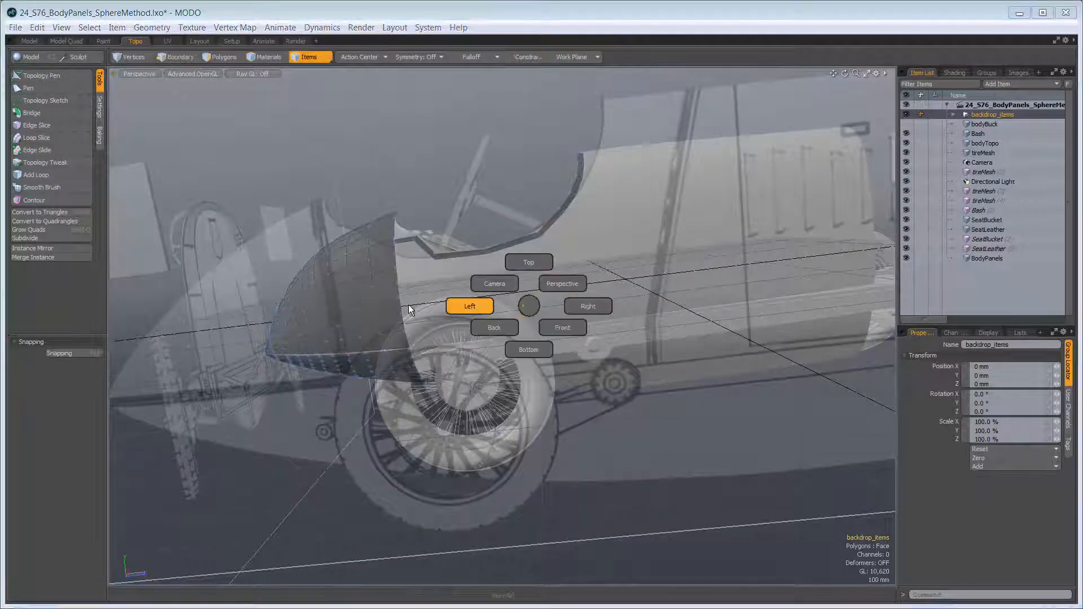
left_click(430, 309)
key("ctrl+space")
left_click(651, 283)
left_click_drag(629, 290, 824, 259, "ctrl+alt")
left_click(882, 289)
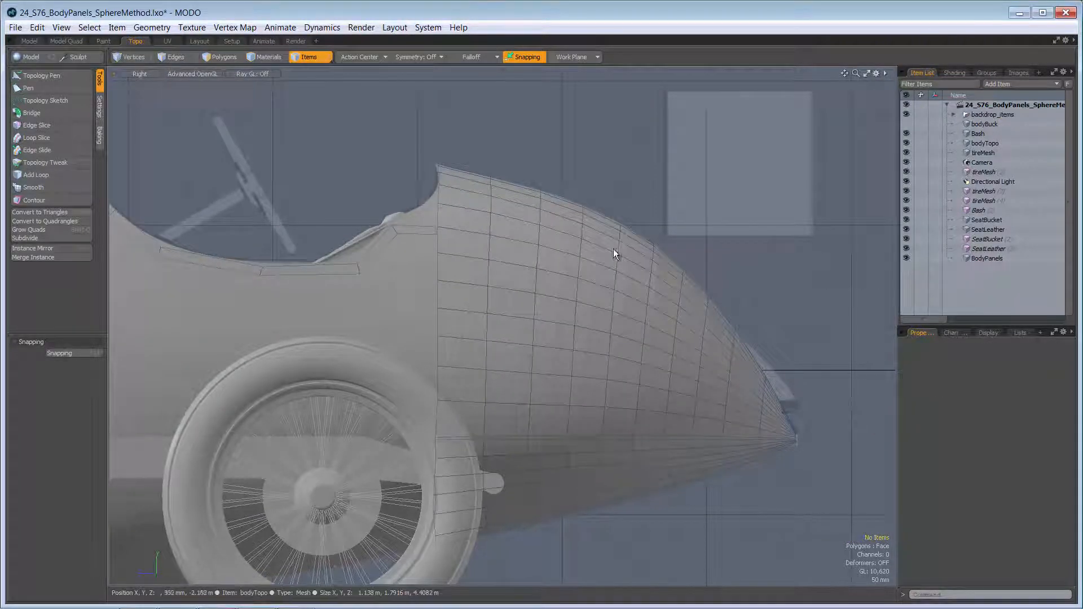
key("ctrl+space")
left_click(587, 277)
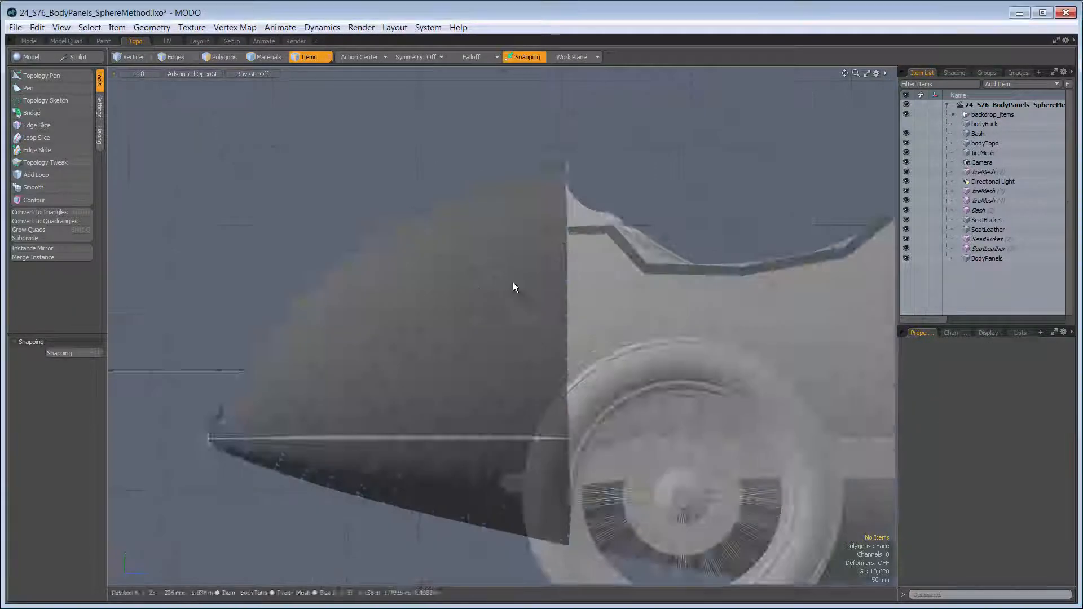
Step: Change the projection type of the Right backdrop item in the backdrop_items group to Left
left_click(954, 115)
left_click(987, 134)
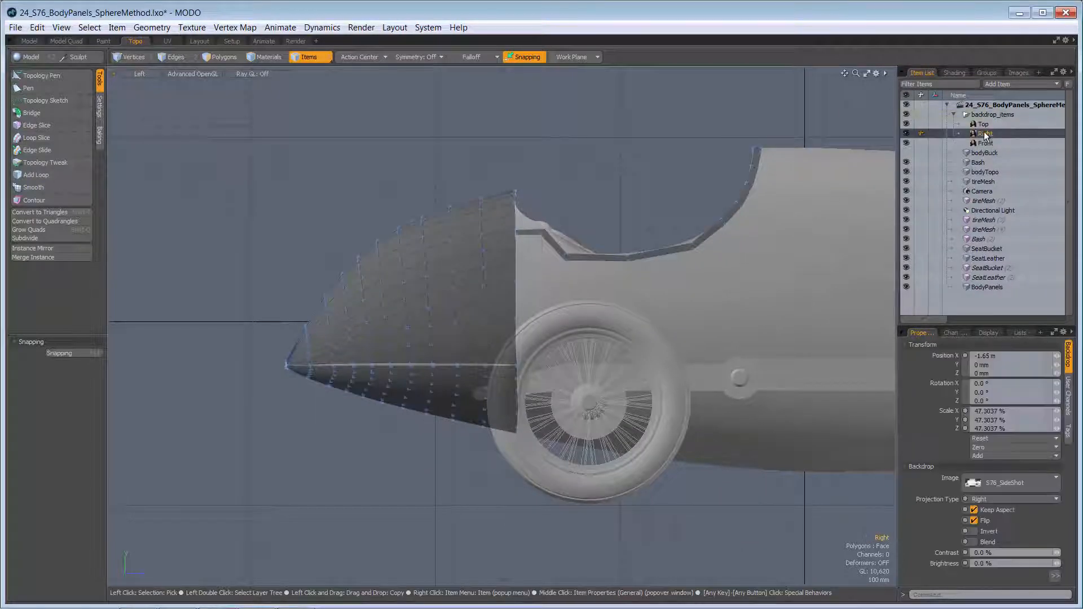
left_click(1008, 500)
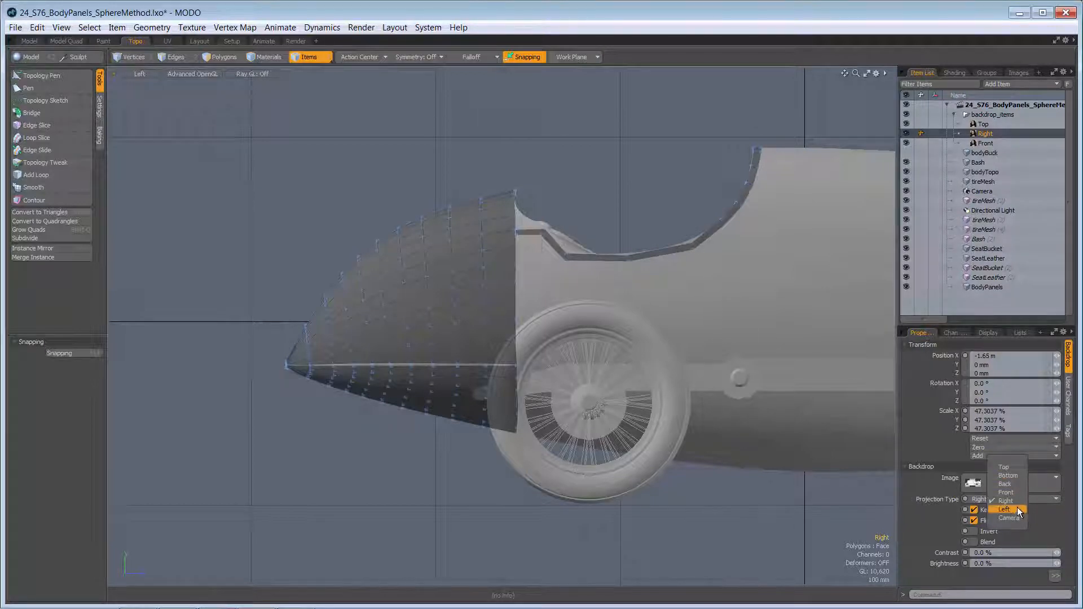
left_click(1005, 510)
Step: Turn on the Overlay option for the Left view's background imagery and deselect the backdrop item
left_click_drag(552, 229, 602, 306, "ctrl+alt")
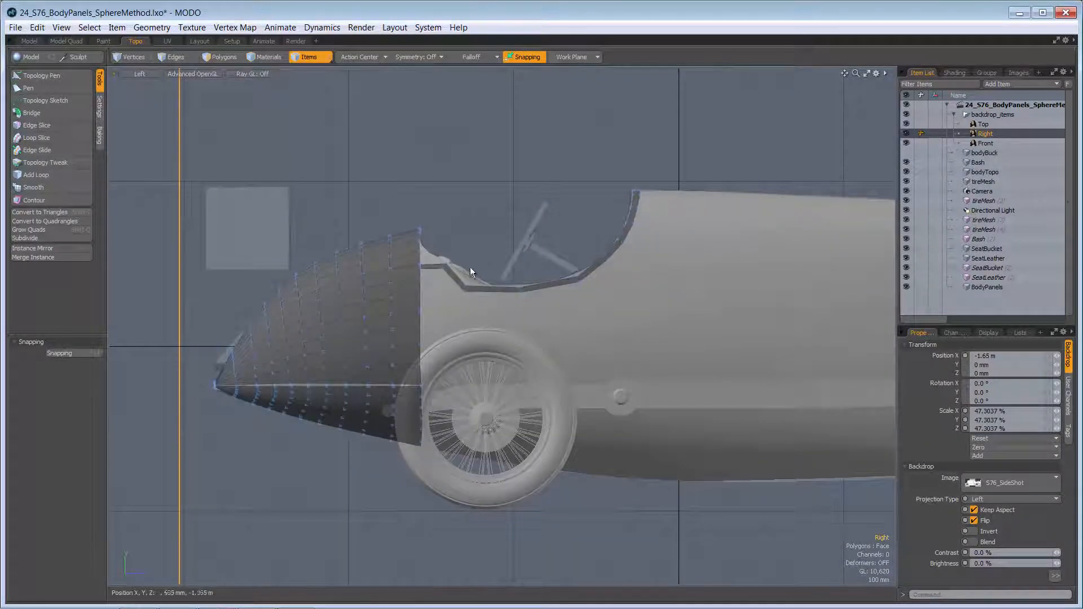
left_click(884, 73)
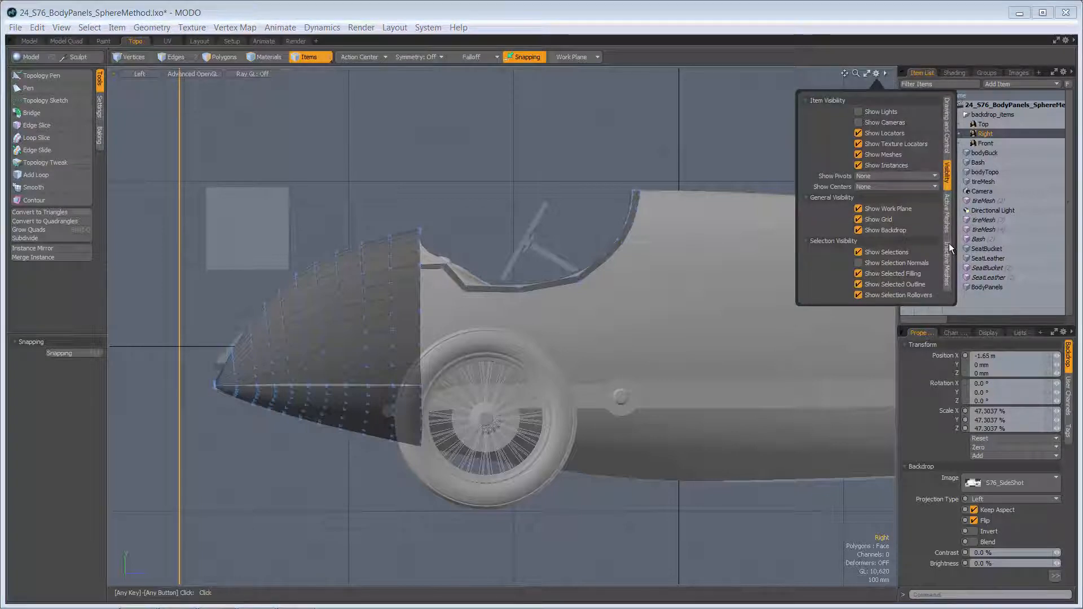
left_click(949, 142)
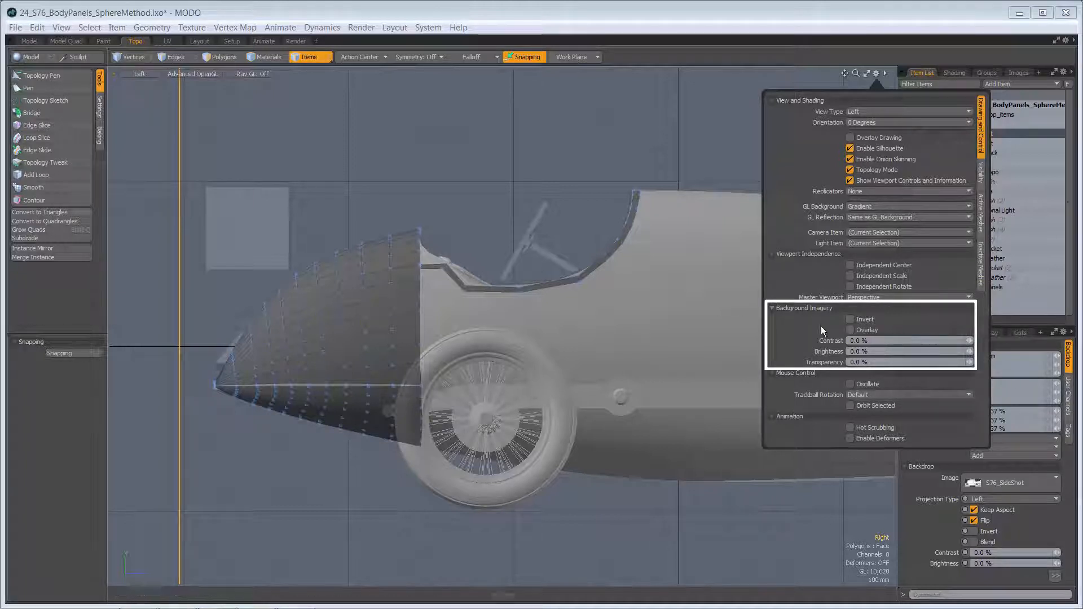
left_click(878, 331)
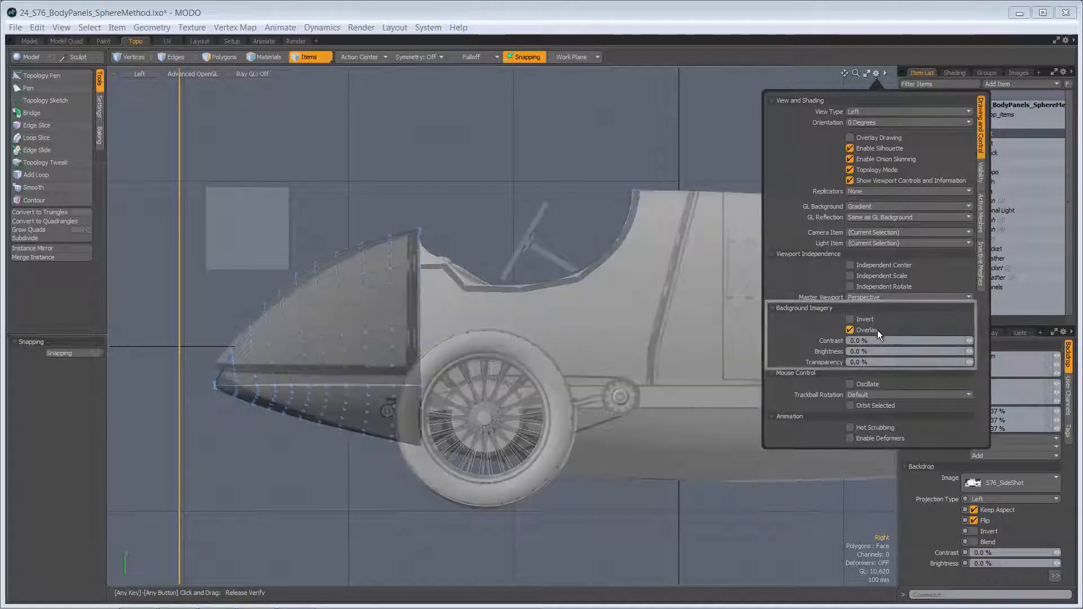
left_click(597, 157)
Step: Examine how the cockpit rim, tail and panel seams line up with the overlaid side drawing
left_click_drag(636, 219, 696, 206, "ctrl+alt")
left_click_drag(671, 246, 638, 195, "alt+shift")
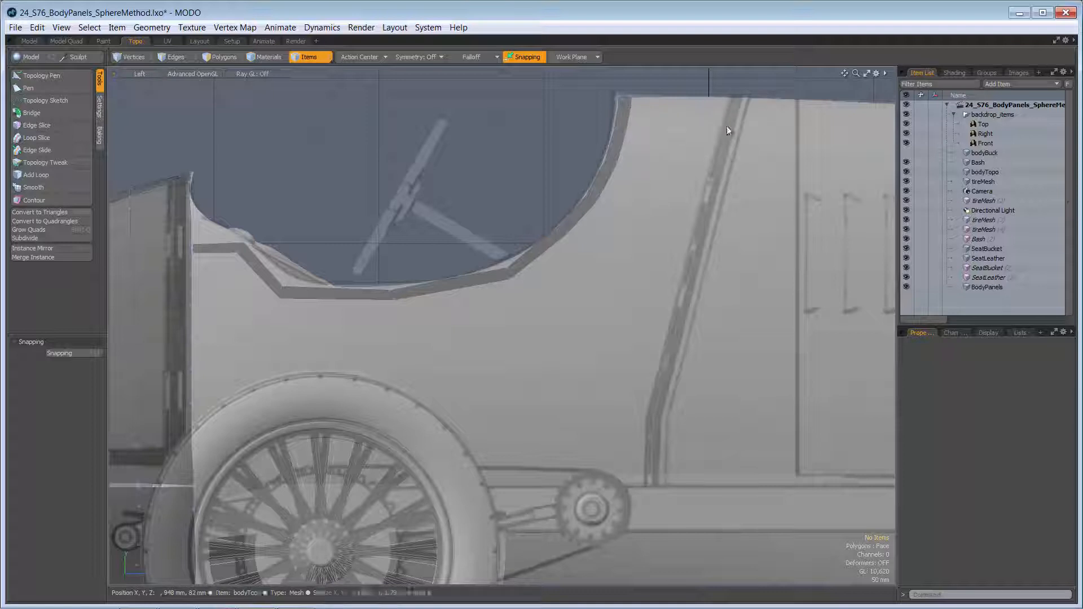
left_click_drag(621, 311, 527, 273, "ctrl+alt")
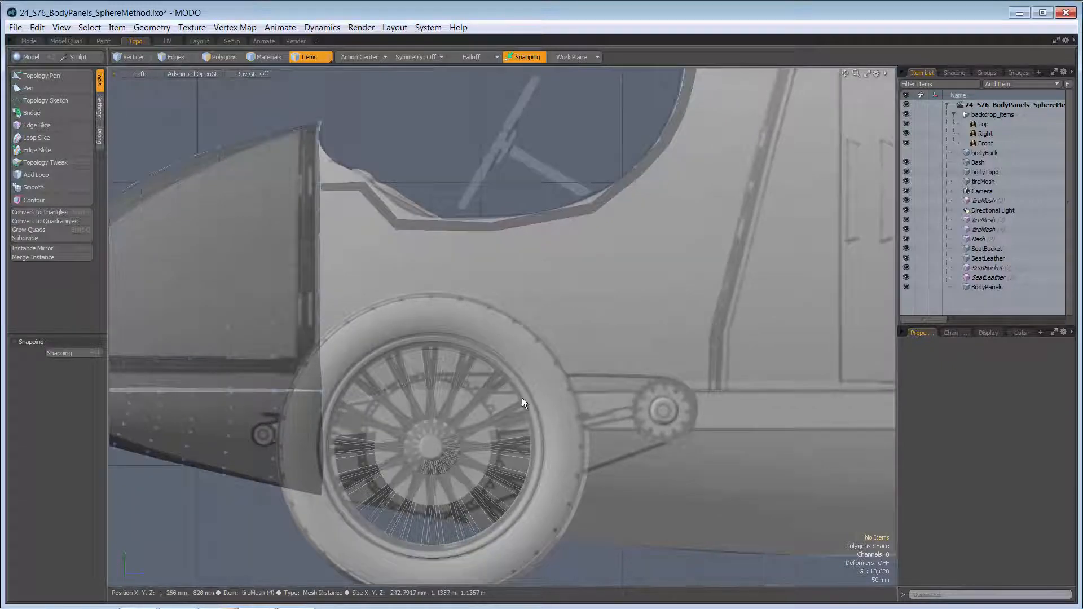
scroll(550, 381, "down", 3)
left_click_drag(544, 387, 485, 360, "alt")
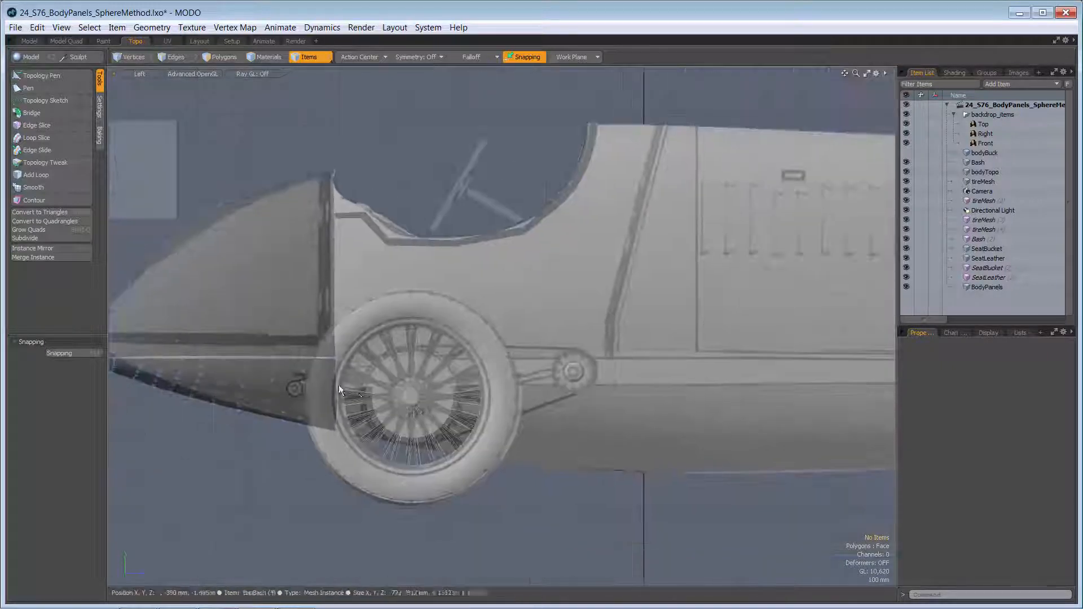
left_click_drag(440, 288, 487, 285, "ctrl+alt")
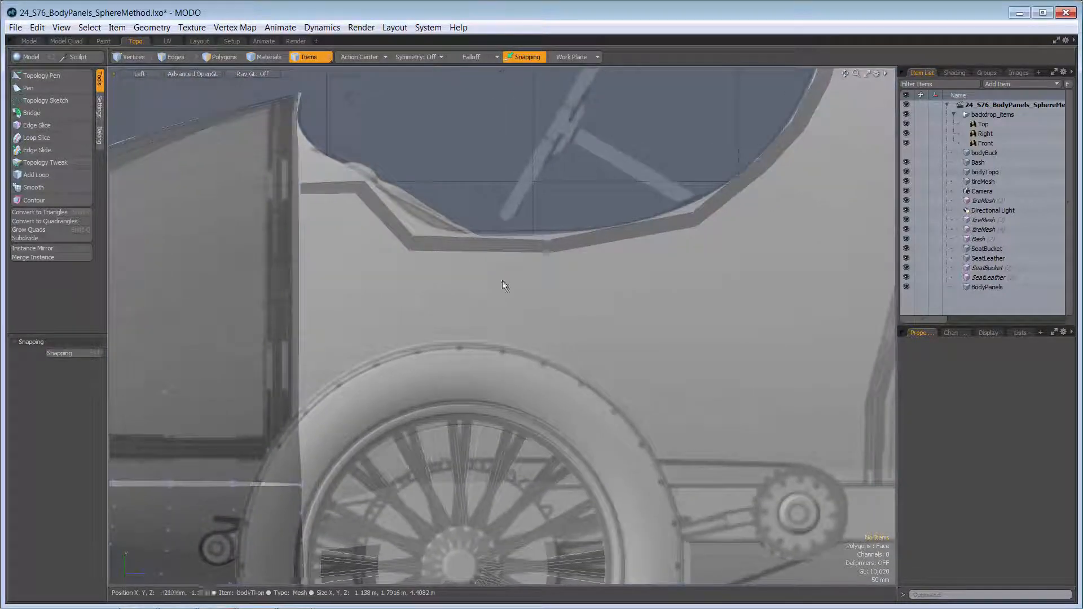
Step: Try to extend the whole lower edge of the cockpit rim strip down the body side with the Topology Pen
key("2")
left_click(79, 75)
left_click_drag(546, 251, 477, 311, "alt+shift")
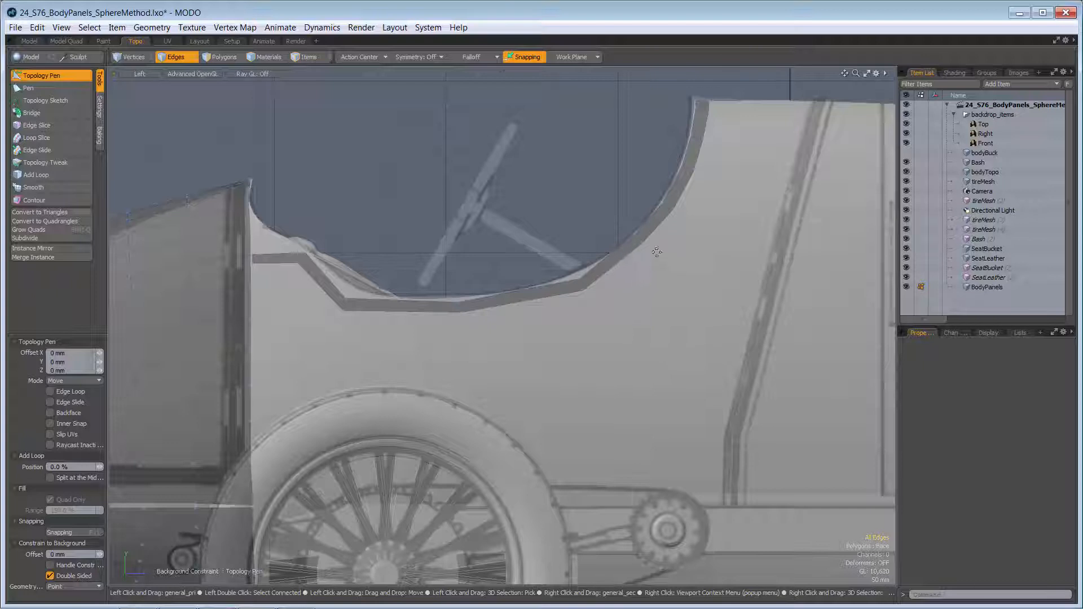
key("shift")
right_click_drag(612, 265, 627, 305, "shift")
Step: Try to reshape the extended strip by moving its outer vertices forward and downward along the body side
left_click_drag(729, 106, 743, 110)
left_click_drag(723, 167, 739, 148)
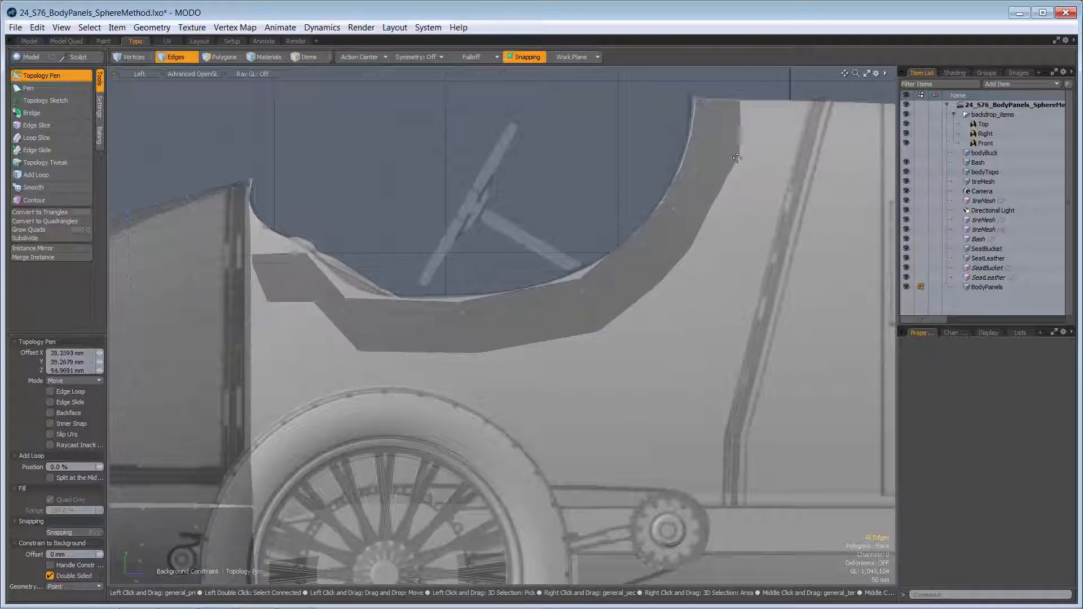
left_click_drag(714, 204, 729, 194)
left_click_drag(693, 251, 708, 263)
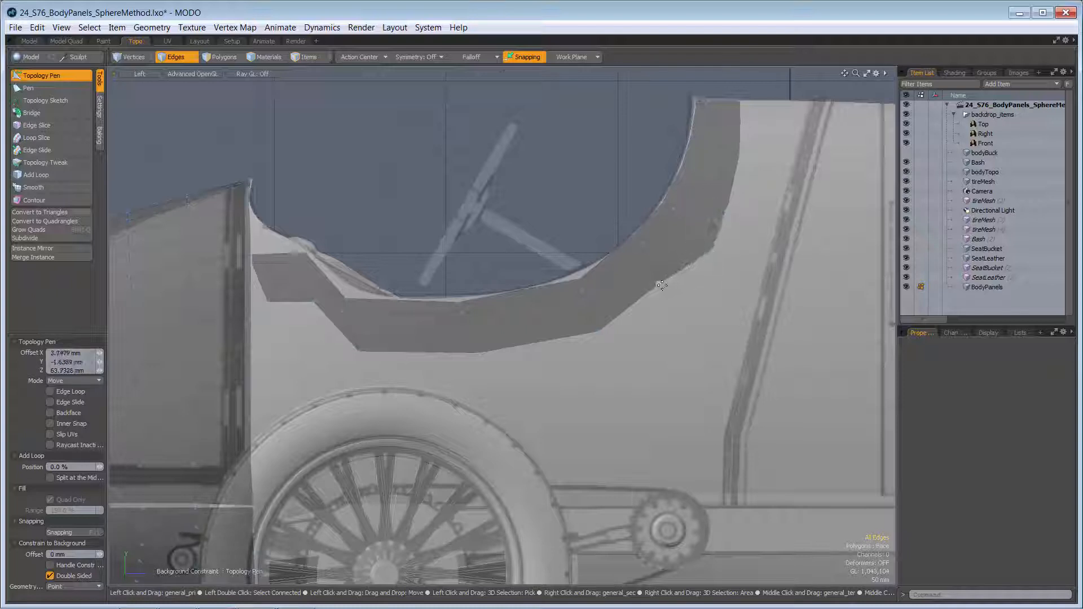
left_click_drag(658, 286, 680, 301)
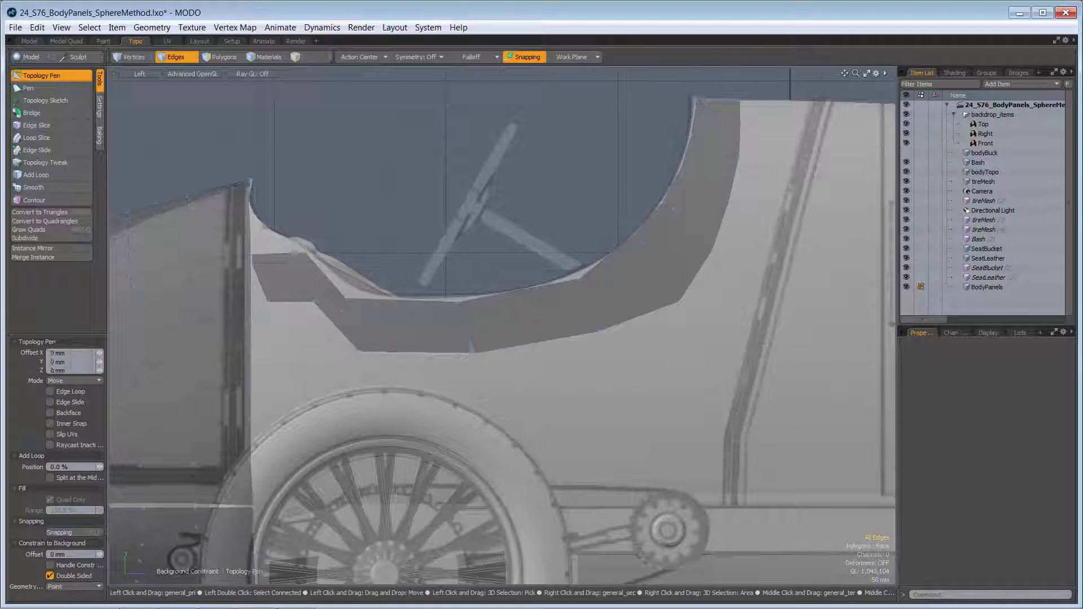
left_click_drag(478, 355, 465, 373)
left_click_drag(359, 351, 348, 368)
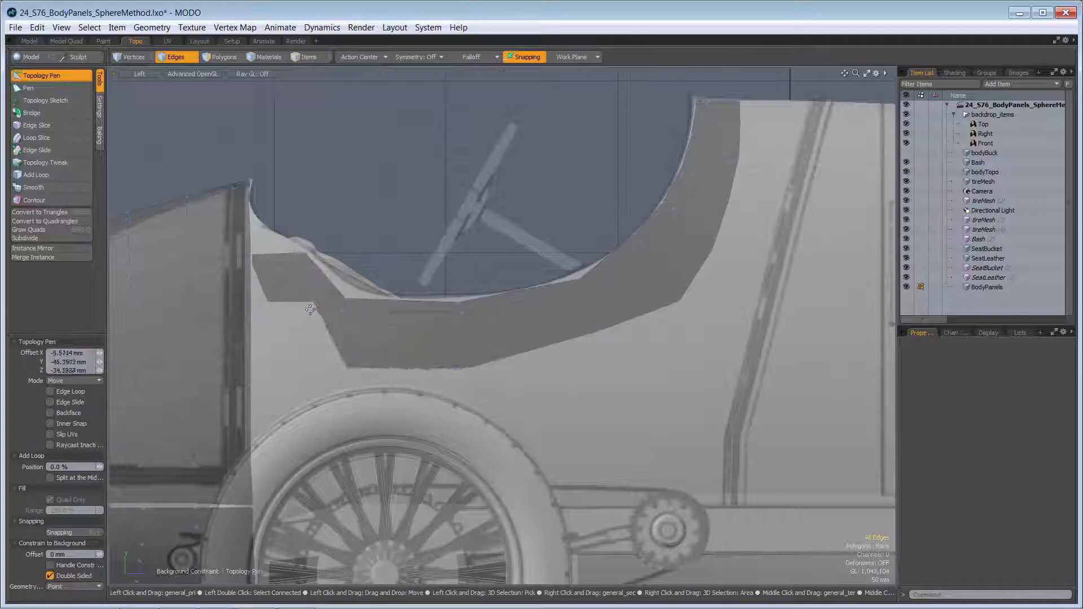
left_click_drag(315, 304, 306, 357)
left_click_drag(266, 304, 270, 356)
left_click_drag(662, 293, 638, 310, "ctrl+alt")
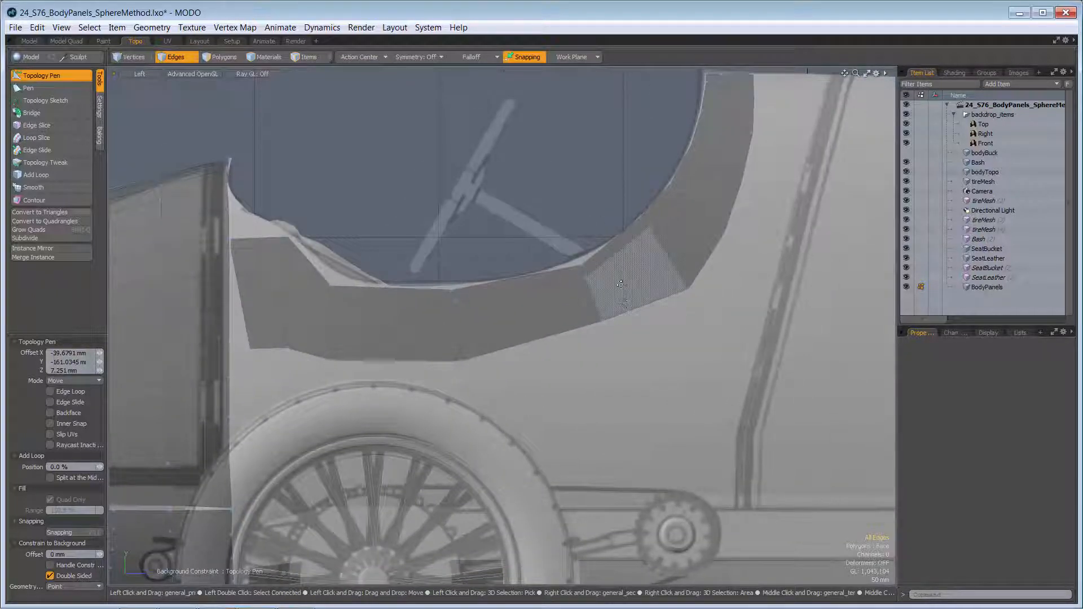
Step: Undo the strip extension and its vertex moves back to the narrow cockpit rim strip
key("ctrl+z")
key("ctrl+z")
key("ctrl+z")
key("ctrl+z")
key("ctrl+z")
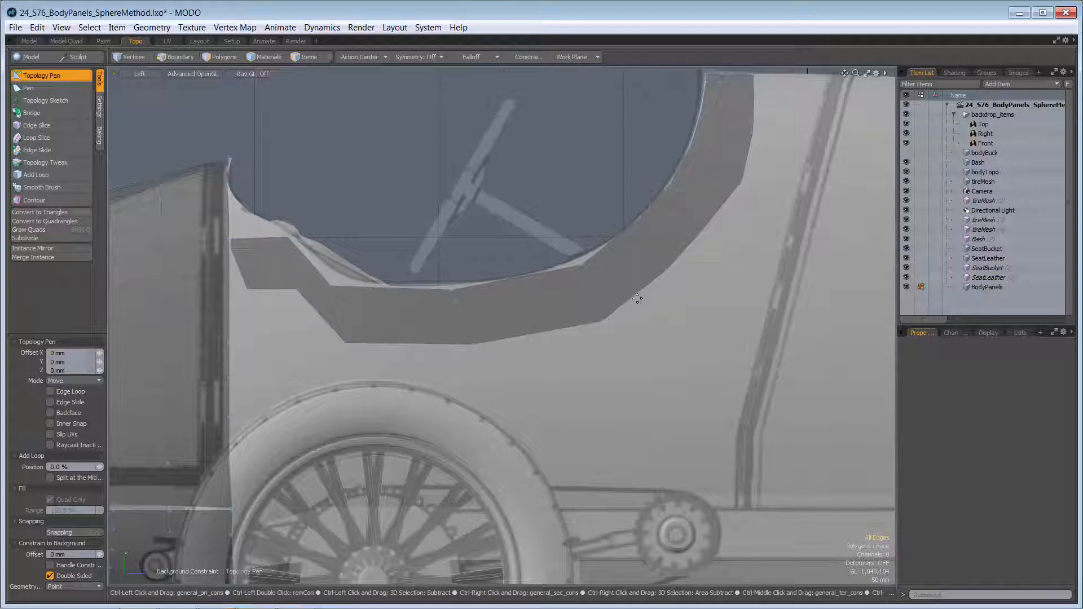
key("ctrl+z")
key("ctrl+z")
key("ctrl+z")
key("ctrl+z")
Step: Examine the body side between the tail, cockpit opening and slanted cowl seam against the side drawing
left_click_drag(643, 290, 722, 140, "ctrl+alt")
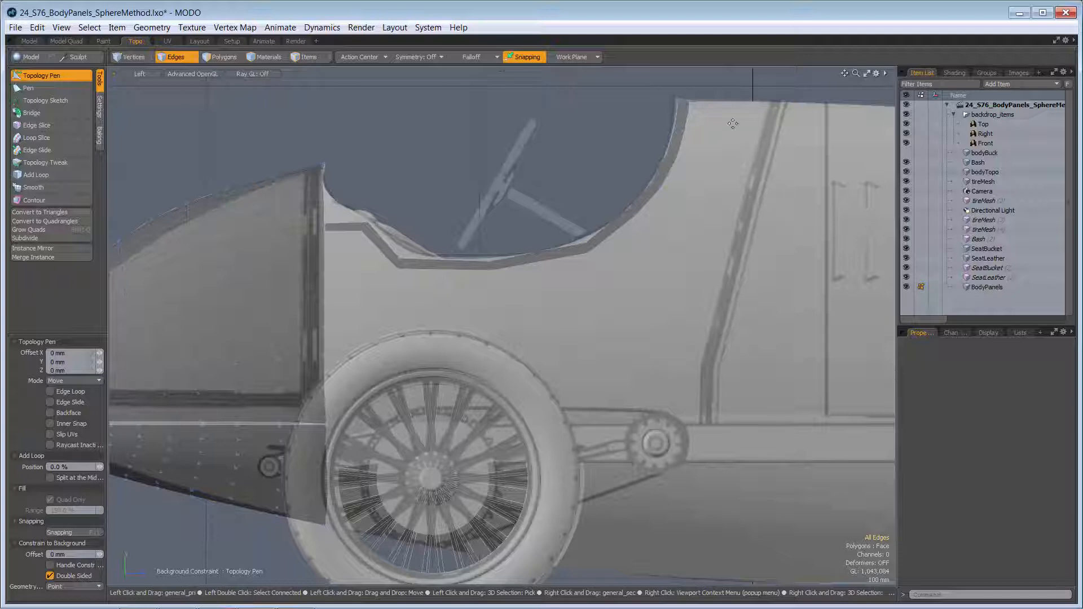
scroll(663, 305, "up", 3)
left_click_drag(519, 319, 451, 267, "alt")
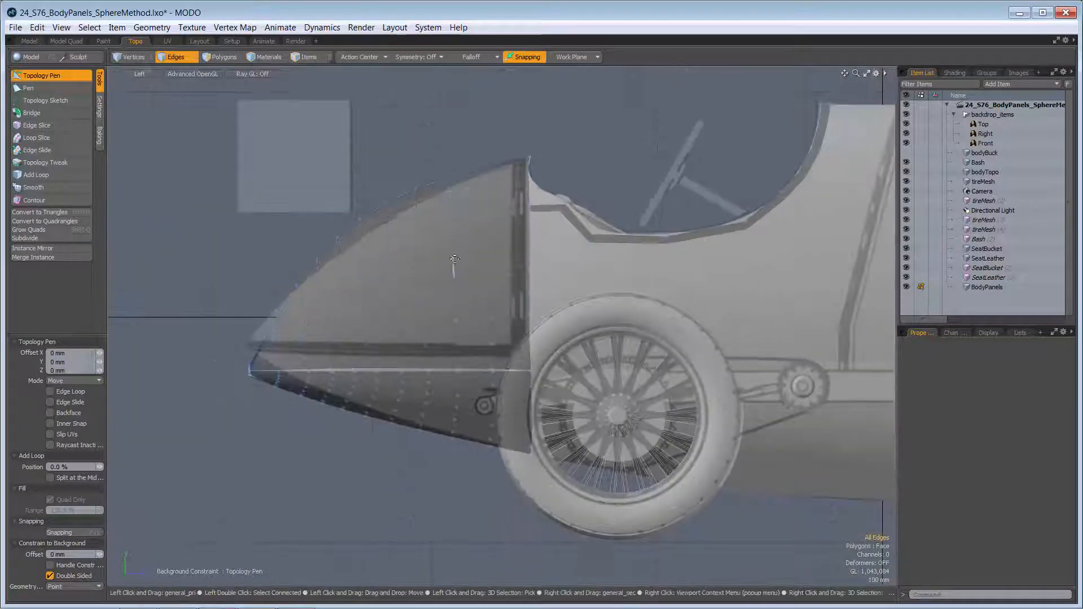
left_click_drag(626, 266, 551, 266, "ctrl+alt")
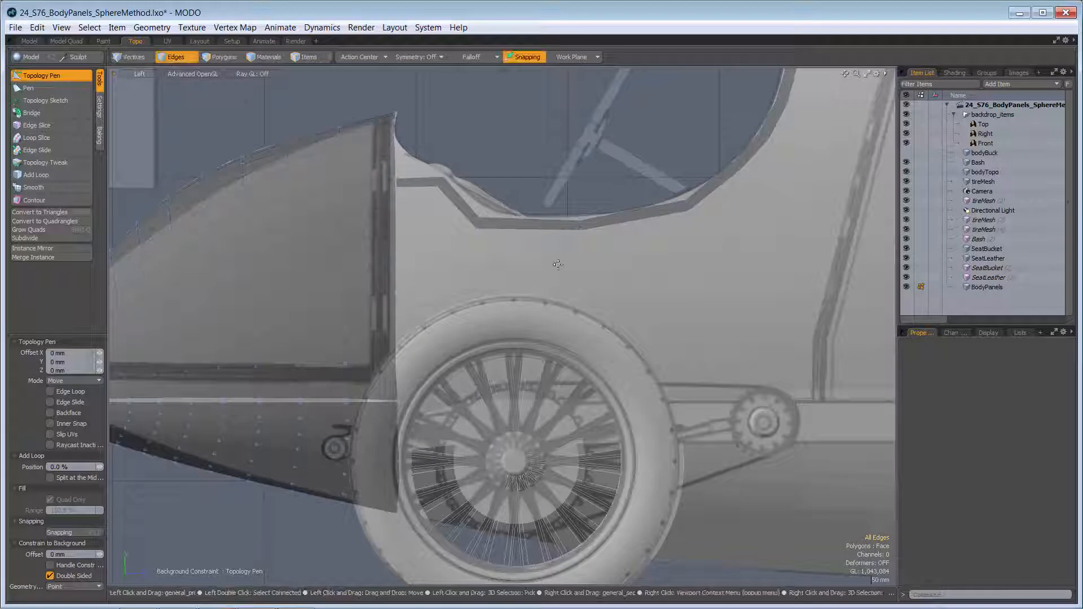
scroll(711, 346, "down", 2)
left_click_drag(731, 257, 696, 225, "alt")
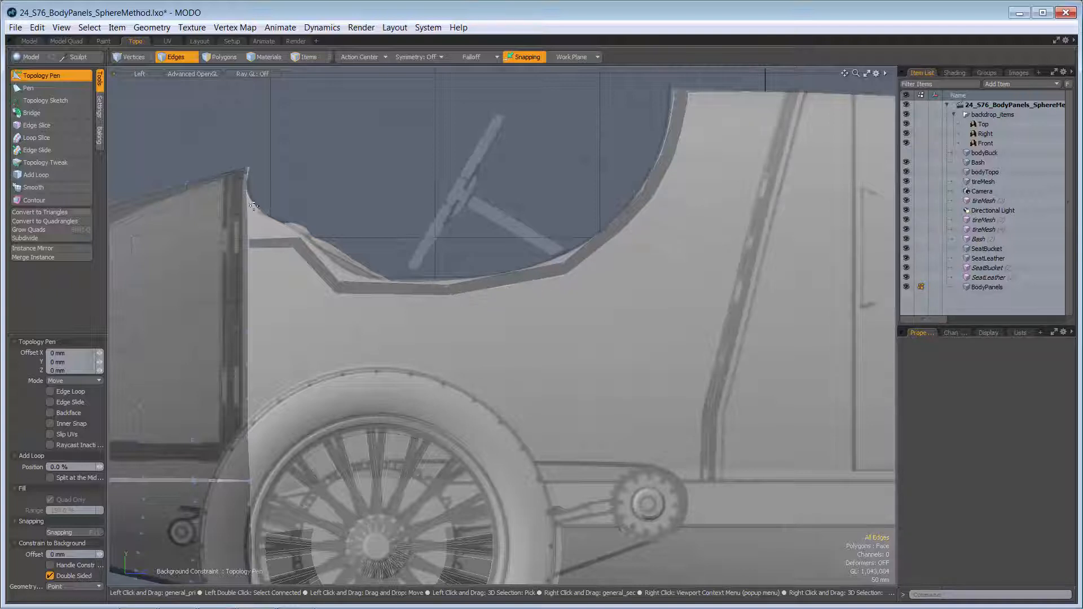
left_click_drag(581, 333, 642, 278, "ctrl+alt")
scroll(610, 261, "down", 2)
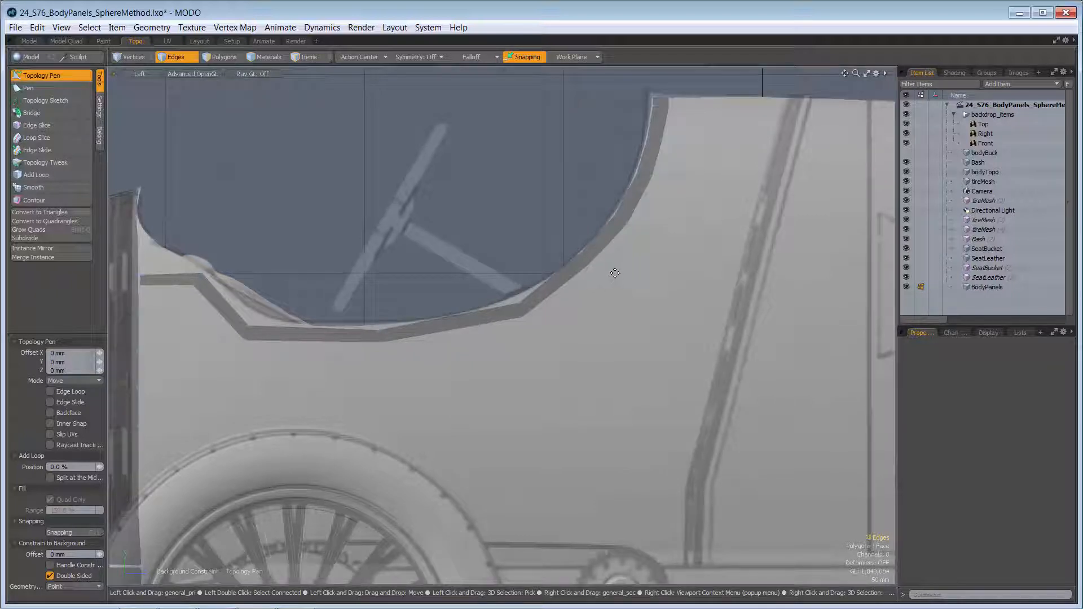
Step: Try to build a patch of quads down the body side from individual rim edges below the cockpit
scroll(617, 273, "up", 1)
left_click_drag(617, 272, 711, 264, "alt+shift")
scroll(701, 271, "down", 3)
left_click_drag(670, 295, 613, 305, "alt+shift")
left_click_drag(539, 280, 559, 327, "shift")
left_click_drag(623, 303, 676, 326, "shift")
left_click_drag(555, 330, 553, 398, "shift")
left_click_drag(632, 347, 621, 415, "shift")
Step: Try to adjust individual vertices and edges where the patch's outer quads meet, and clear the vertex selection
key("2")
scroll(604, 331, "up", 5)
key("q")
key("1")
right_click_drag(605, 285, 622, 296)
key("2")
mouse_move(623, 333)
left_mouse_down()
mouse_move(582, 297)
mouse_move(604, 351)
left_mouse_up()
key("1")
left_click(613, 301)
left_click(585, 318)
left_click_drag(618, 302, 590, 339, "ctrl+alt")
left_click_drag(680, 340, 653, 340, "alt+shift")
left_click(628, 341)
key("w")
key("space")
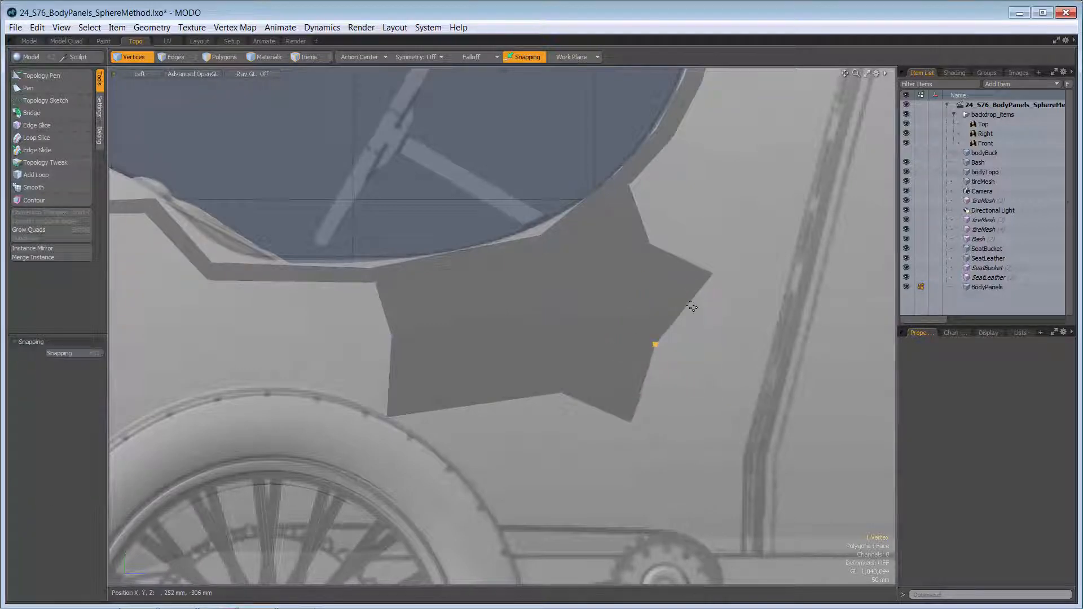
scroll(700, 347, "down", 2)
left_click(706, 351)
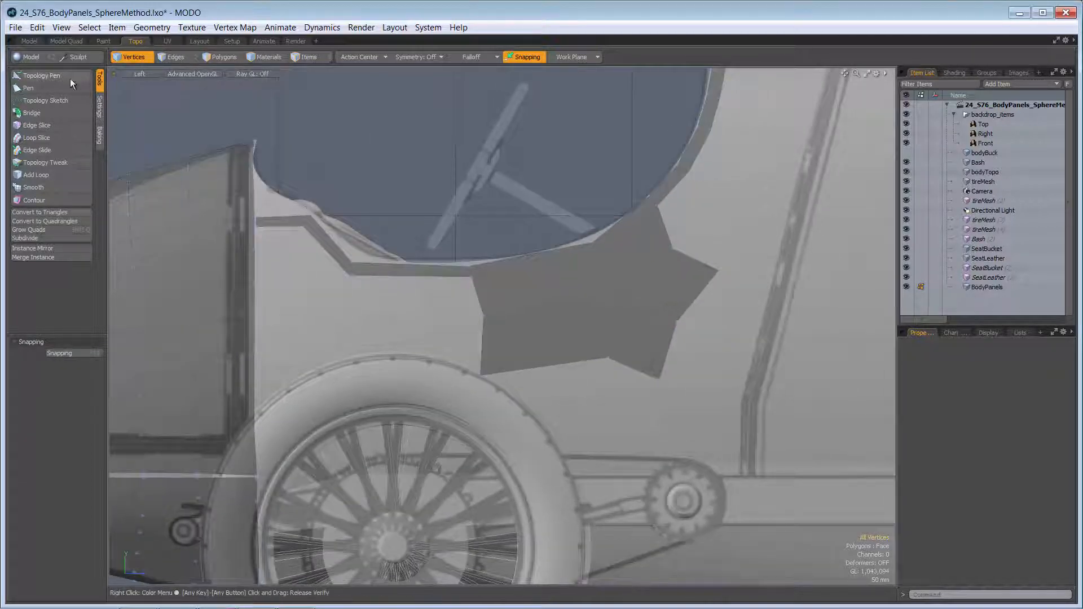
Step: Try to spread the patch's outer vertices toward the cowl seam with the Topology Pen
left_click(41, 75)
left_click_drag(605, 360, 676, 376)
left_click_drag(677, 323, 694, 334)
left_click_drag(698, 258, 721, 195)
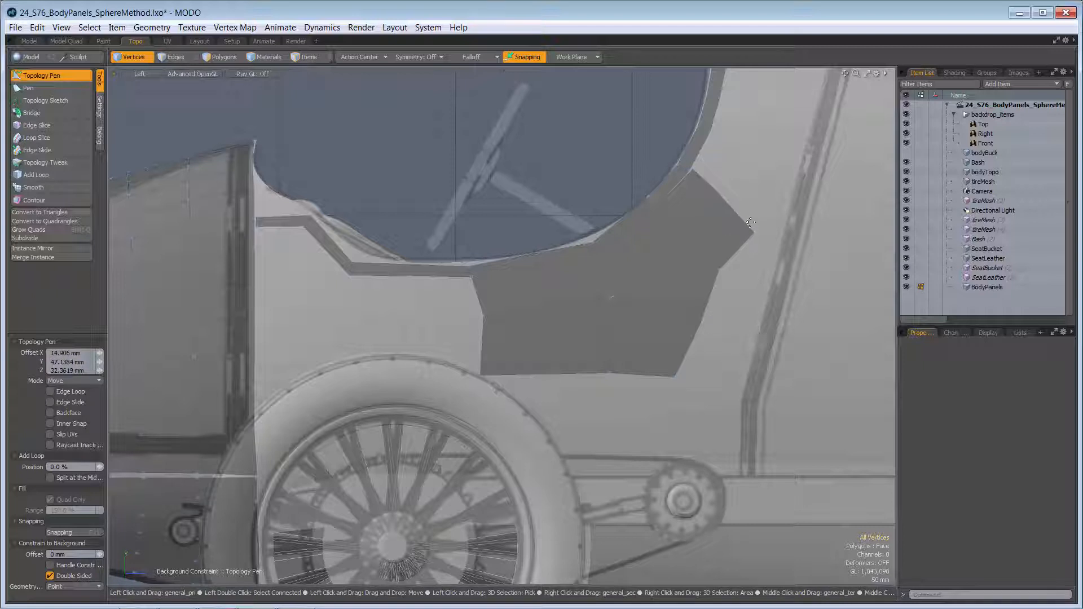
Step: Examine the polygon flow of the new side patch around the cockpit's lower front curve
left_click_drag(626, 279, 644, 282, "ctrl+alt")
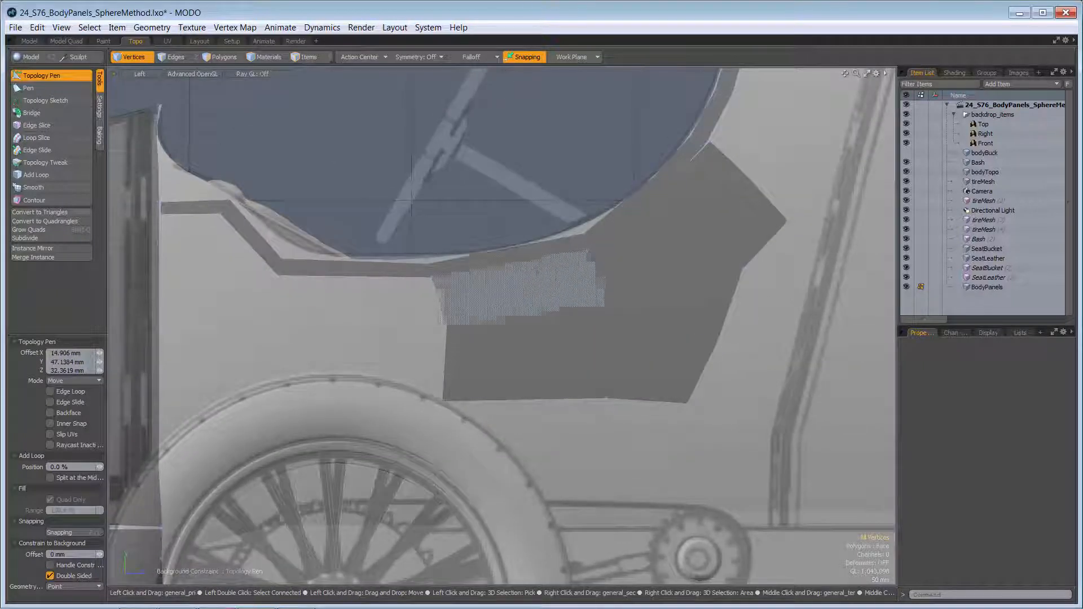
left_click_drag(617, 316, 715, 300, "alt+shift")
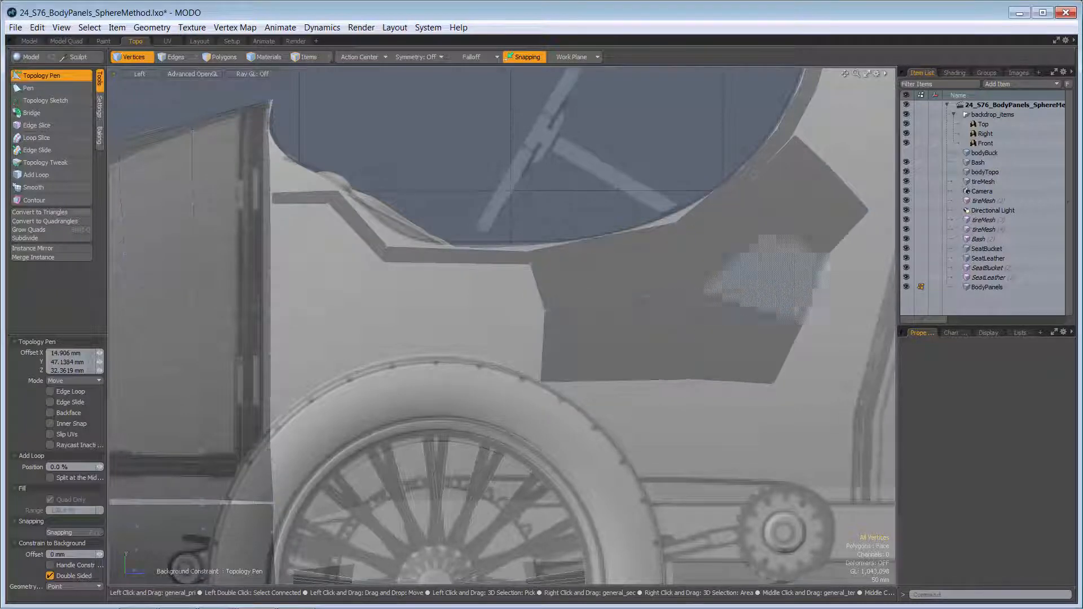
scroll(717, 298, "down", 1)
scroll(724, 297, "up", 2)
left_click_drag(728, 298, 660, 304, "alt+shift")
scroll(702, 294, "down", 1)
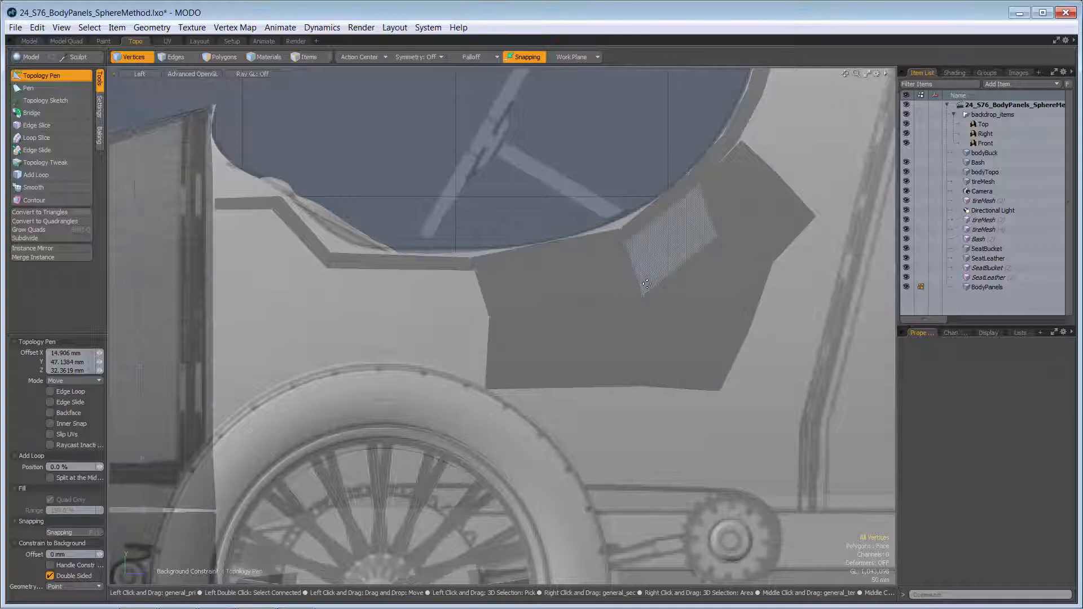
scroll(689, 242, "down", 1)
left_click_drag(689, 242, 636, 255, "alt+shift")
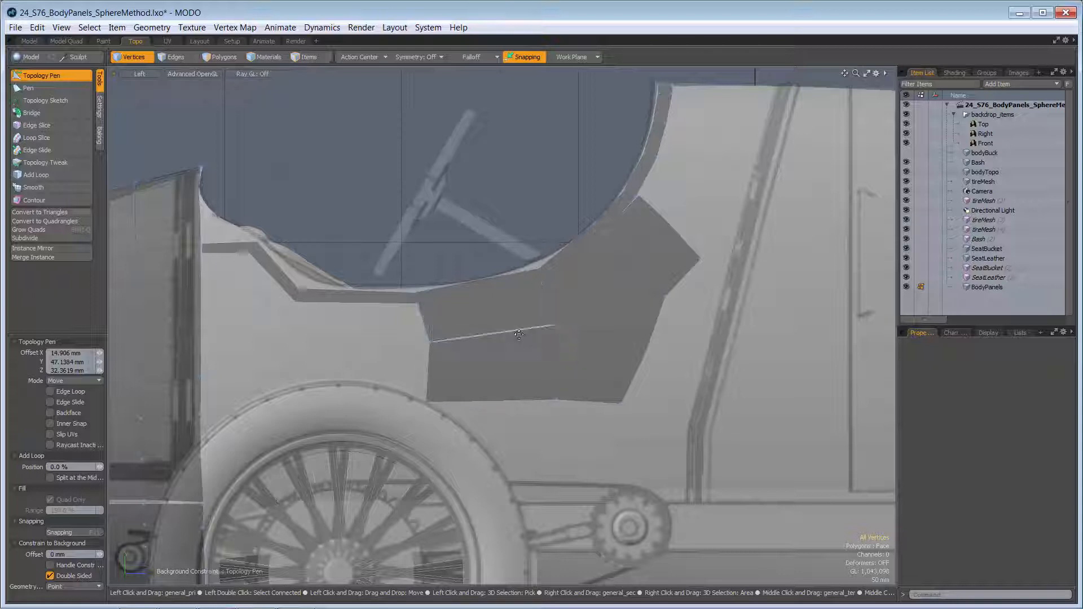
Step: Undo the side patch and all its vertex edits back to the plain cockpit rim strip
key("ctrl+z")
key("ctrl+z")
key("ctrl+z")
key("ctrl+z")
key("ctrl+z")
key("ctrl+z")
key("ctrl+z")
key("ctrl+z")
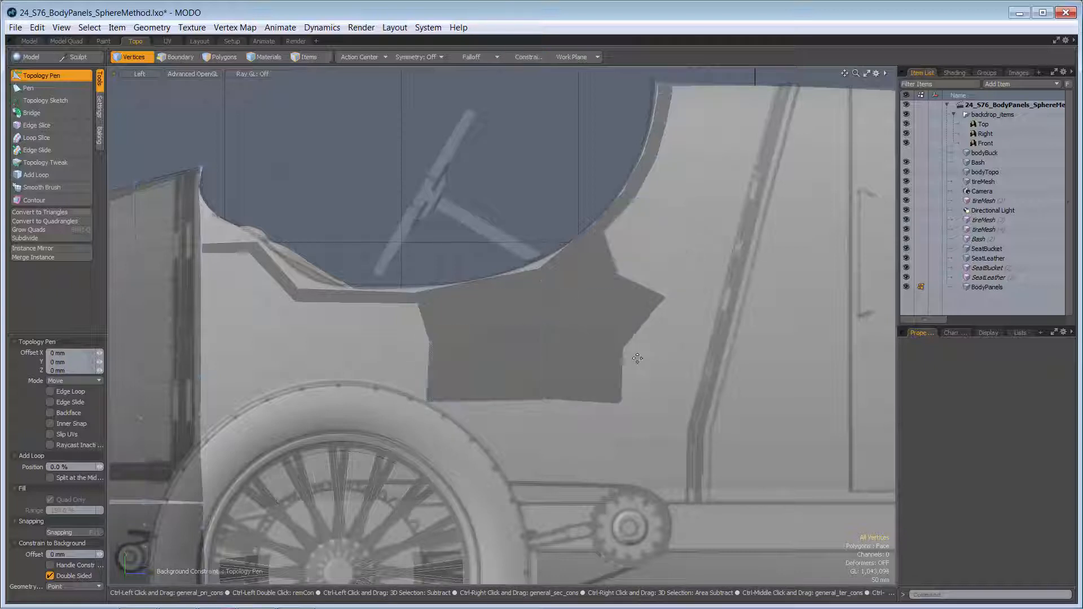
key("ctrl+z")
key("ctrl+z")
key("ctrl+z")
key("ctrl+z")
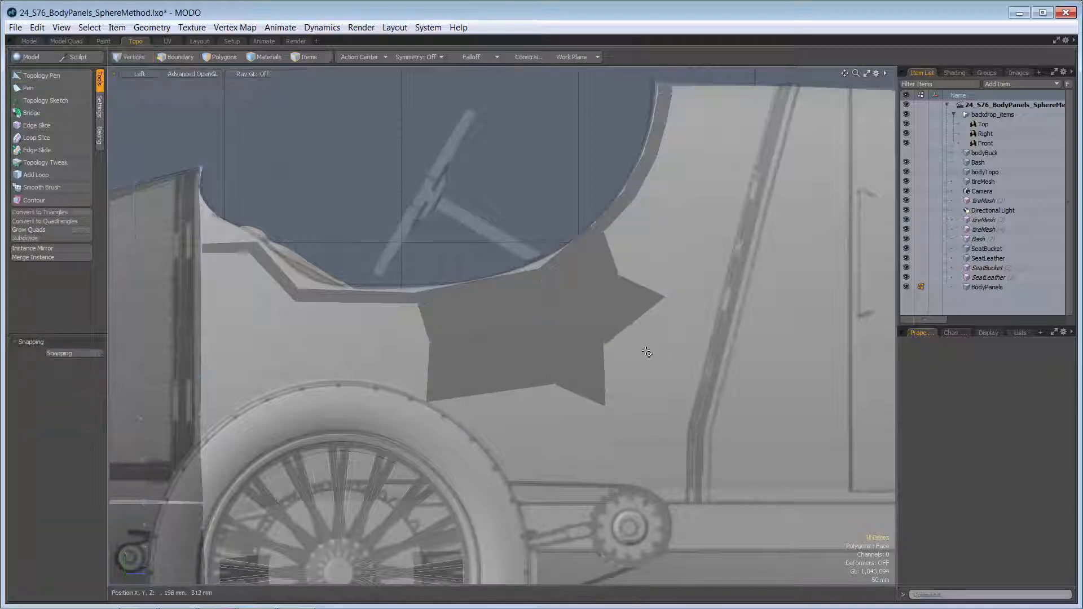
key("ctrl+z")
key("ctrl+z")
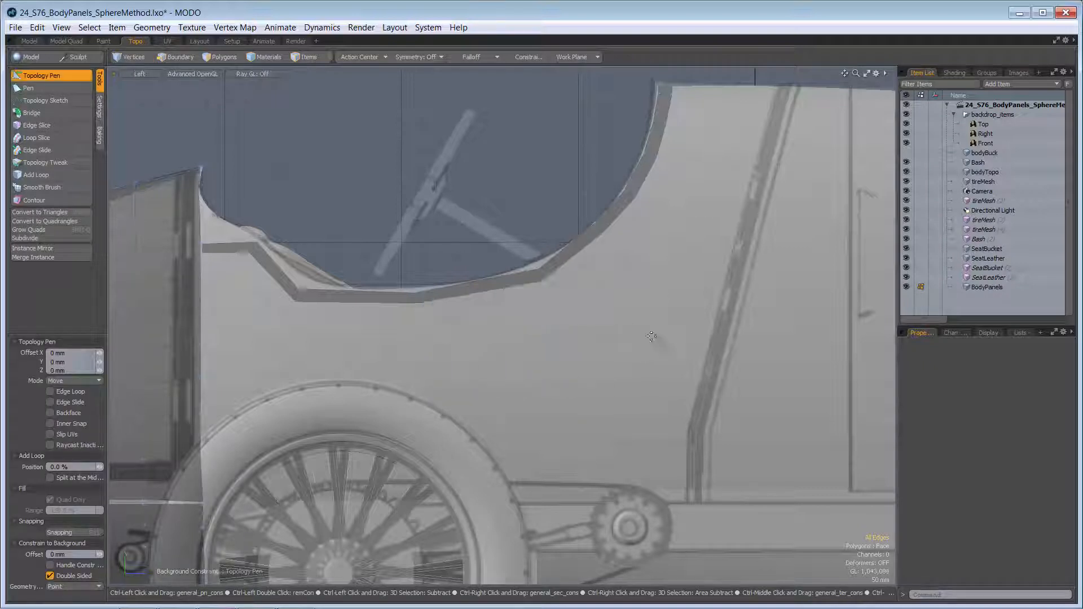
Step: Try extending separate quads from the cockpit rim's front curve and spreading the lower quad's outer vertices toward the cowl seam
scroll(649, 259, "up", 5)
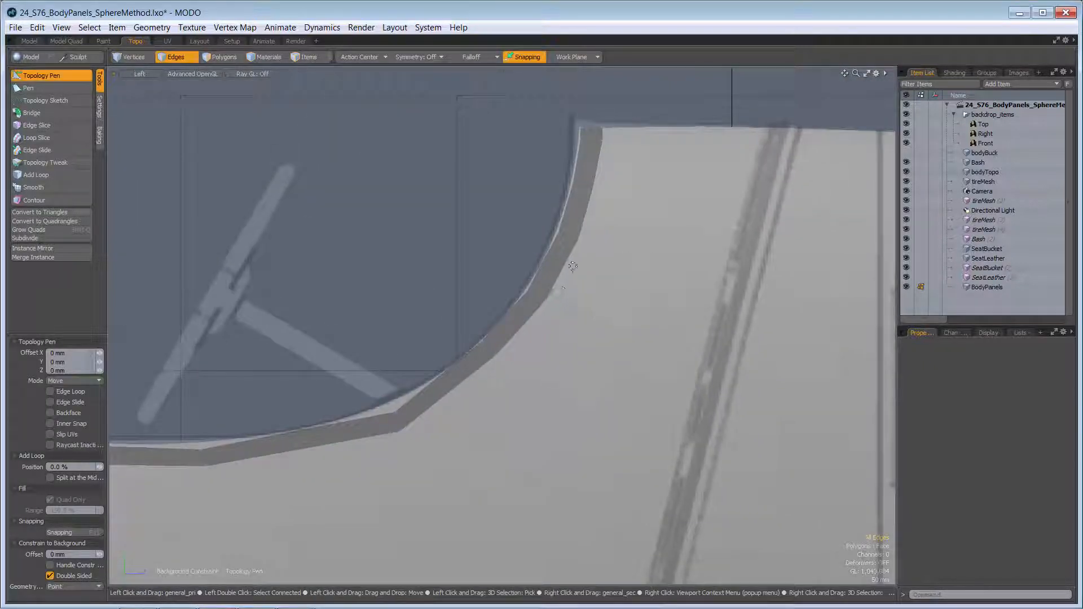
left_click_drag(573, 266, 676, 219, "shift")
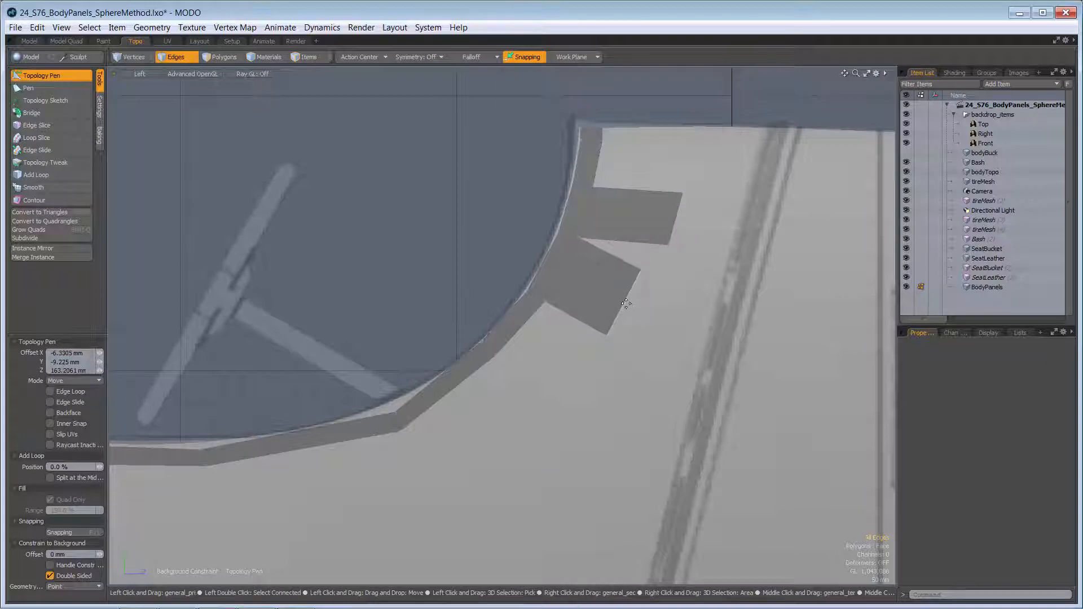
left_click_drag(618, 320, 681, 316, "shift")
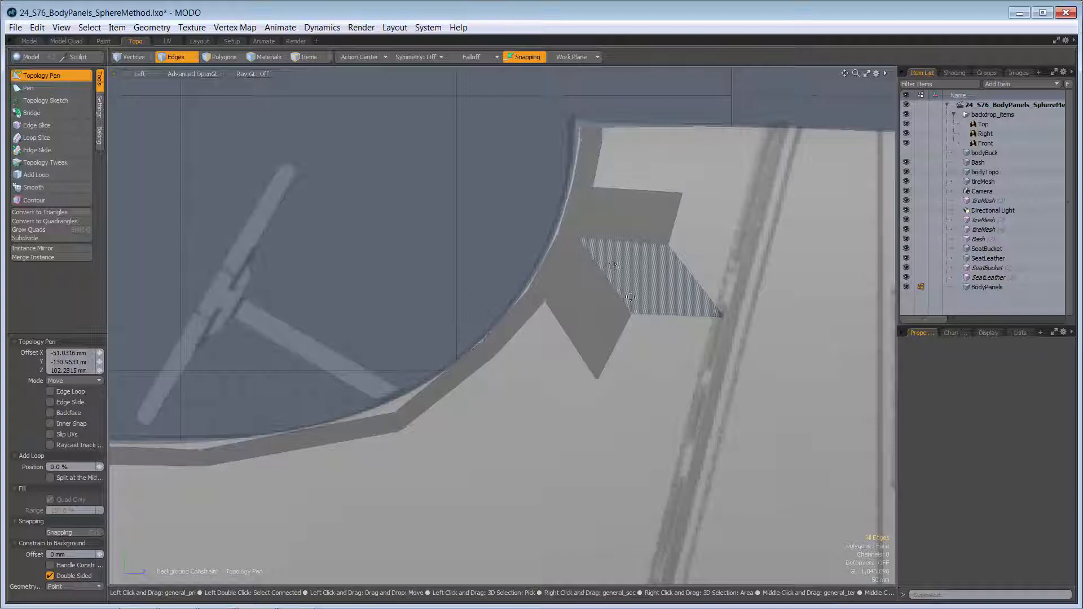
left_click(630, 269, "ctrl")
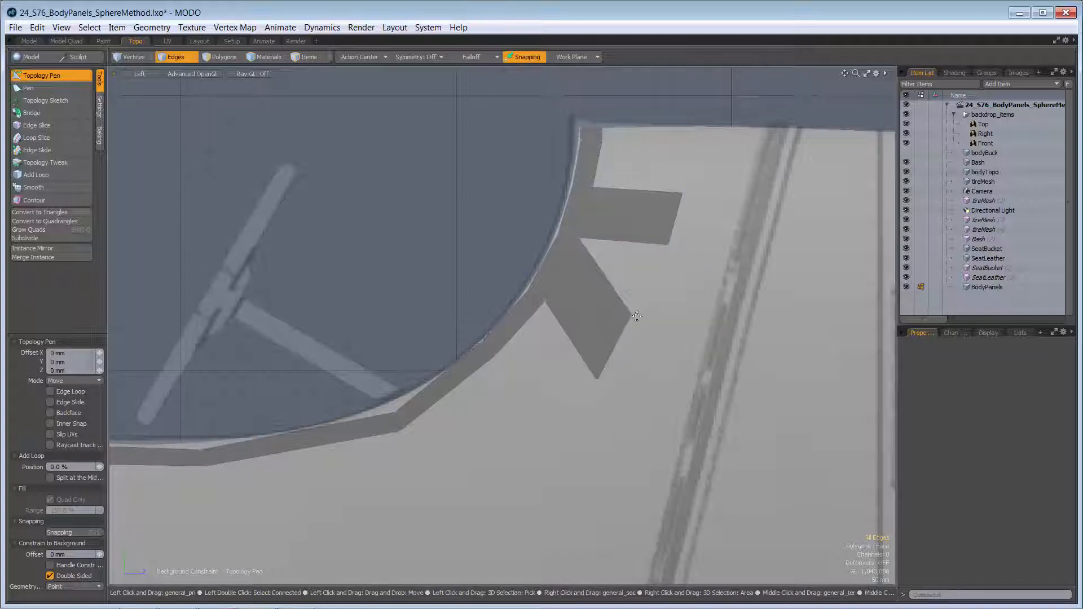
left_click_drag(634, 314, 663, 359)
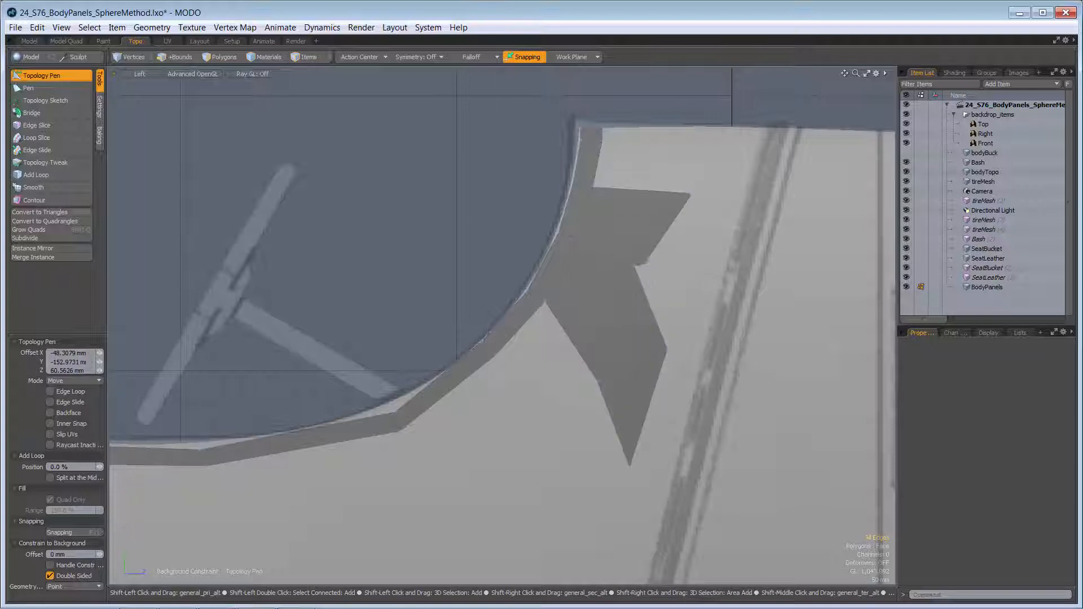
Step: Try to add quads between the front-curve extensions and the cowl seam and fit their outer vertices along the seam
left_click_drag(643, 251, 727, 236, "shift")
left_click_drag(676, 262, 708, 341, "shift")
left_click_drag(772, 184, 748, 188)
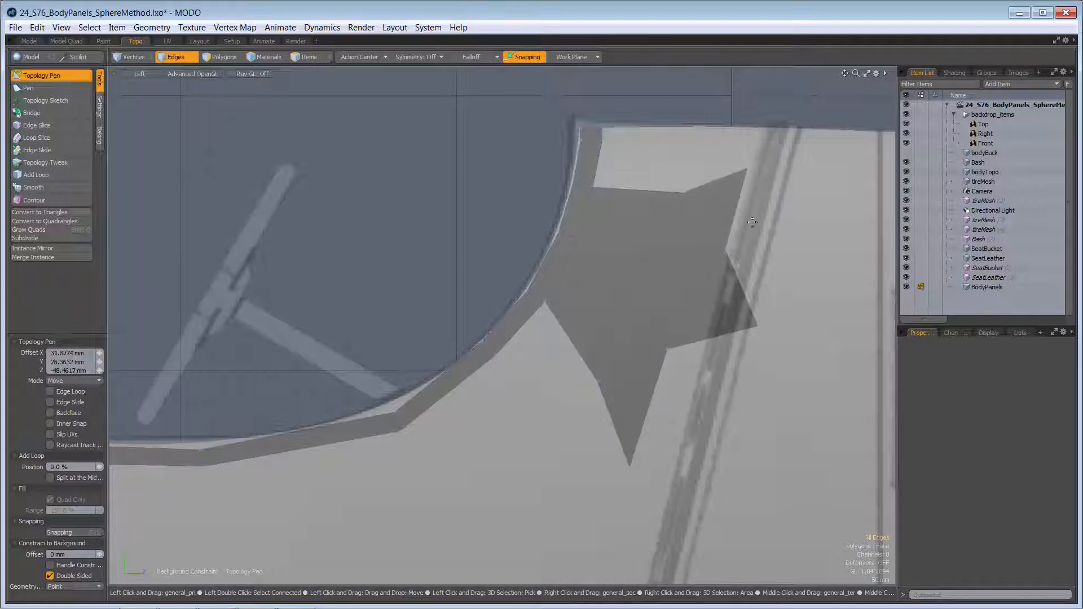
left_click_drag(757, 327, 663, 477)
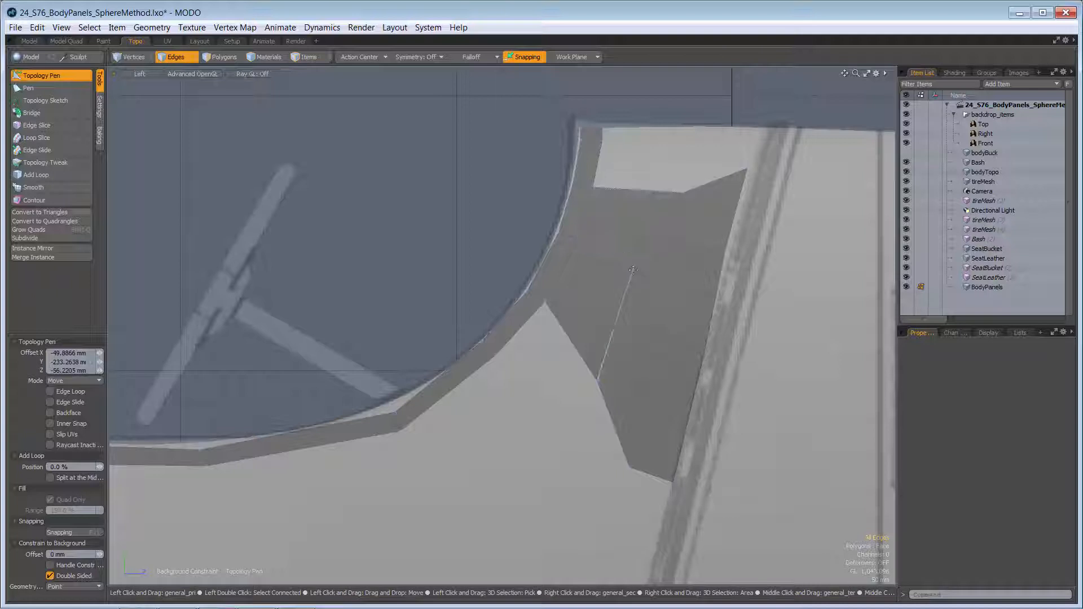
Step: Check the front-curve patch in perspective and undo its quads back toward the plain cockpit rim strip
key("period")
left_click_drag(649, 194, 735, 309, "alt")
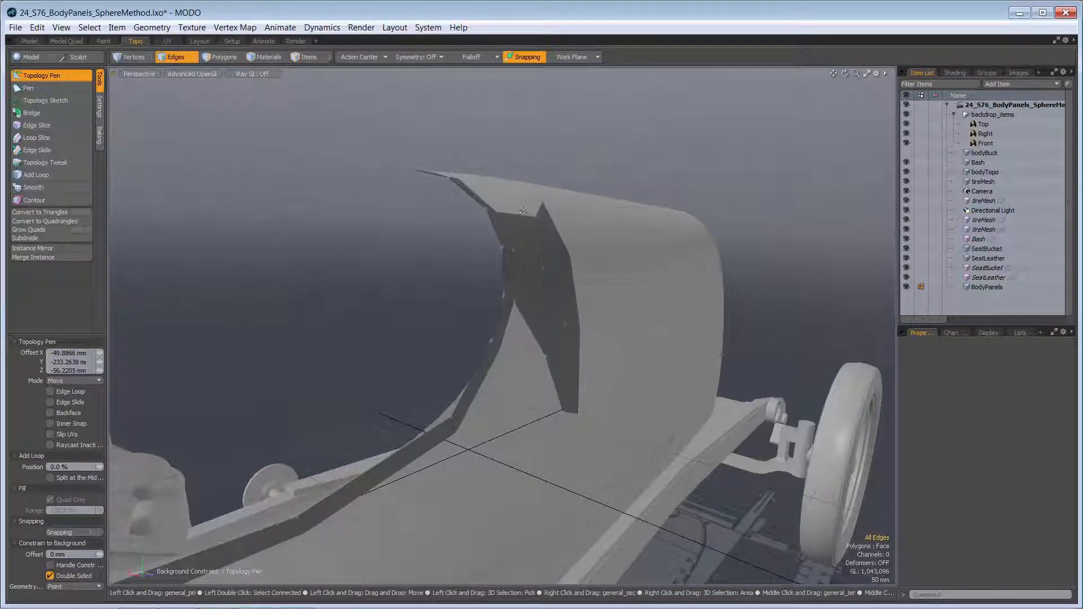
left_click_drag(587, 269, 625, 292, "alt")
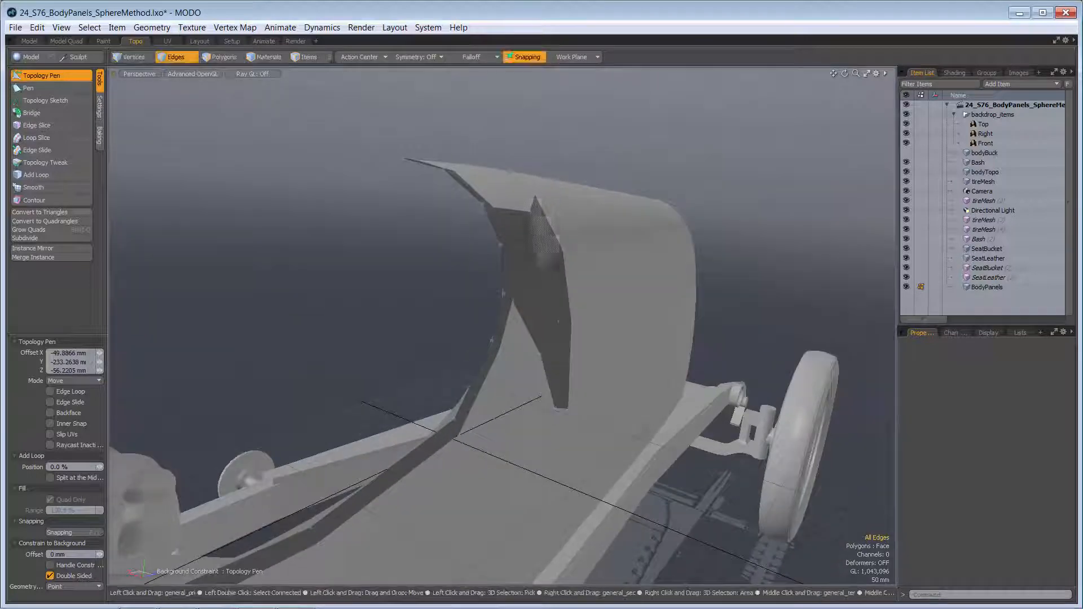
mouse_move(574, 245)
left_mouse_down("alt")
mouse_move(595, 213)
mouse_move(591, 259)
mouse_move(619, 228)
mouse_move(587, 237)
left_mouse_up("alt")
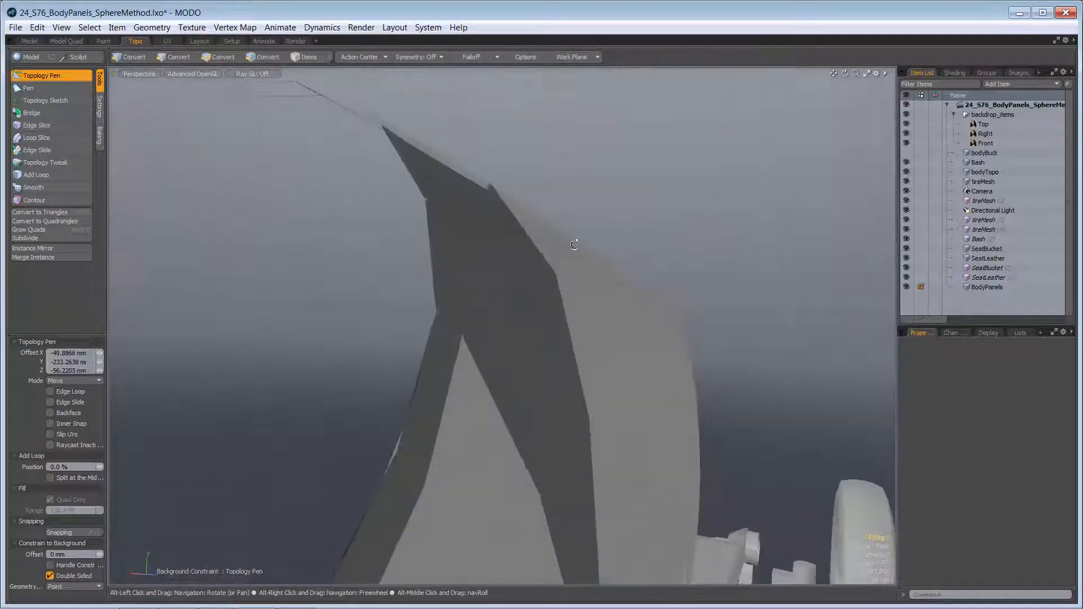
left_click_drag(516, 282, 484, 304, "alt")
key("ctrl+z")
key("ctrl+z")
key("ctrl+z")
key("ctrl+z")
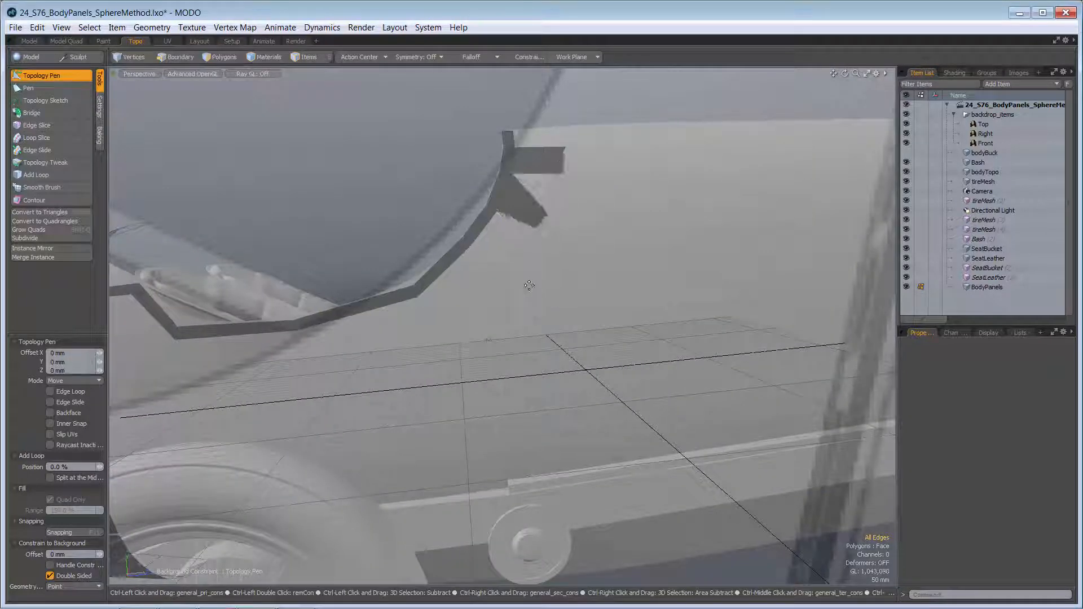
Step: In the left view, extend a row of quads from the rim's lower front curve and reposition its outer corner vertices
key("ctrl+space")
left_click(634, 361)
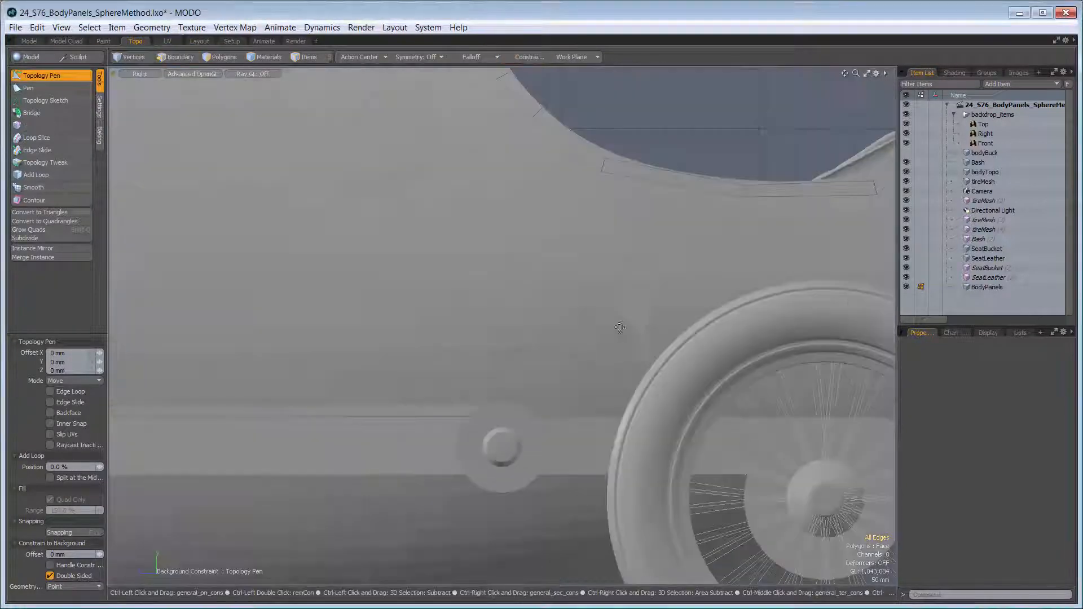
key("ctrl+space")
left_click(523, 297)
left_click_drag(491, 266, 606, 293, "ctrl+alt")
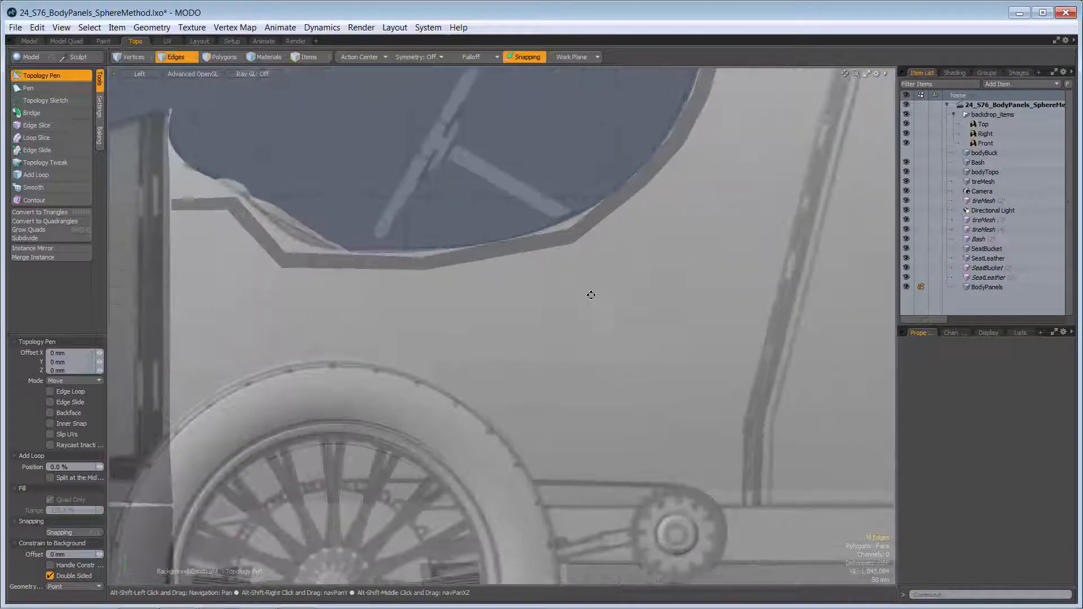
left_click_drag(654, 226, 549, 263, "ctrl+alt")
left_click_drag(549, 263, 562, 332, "alt+shift")
left_click_drag(581, 249, 650, 275, "shift")
left_click_drag(588, 326, 580, 310)
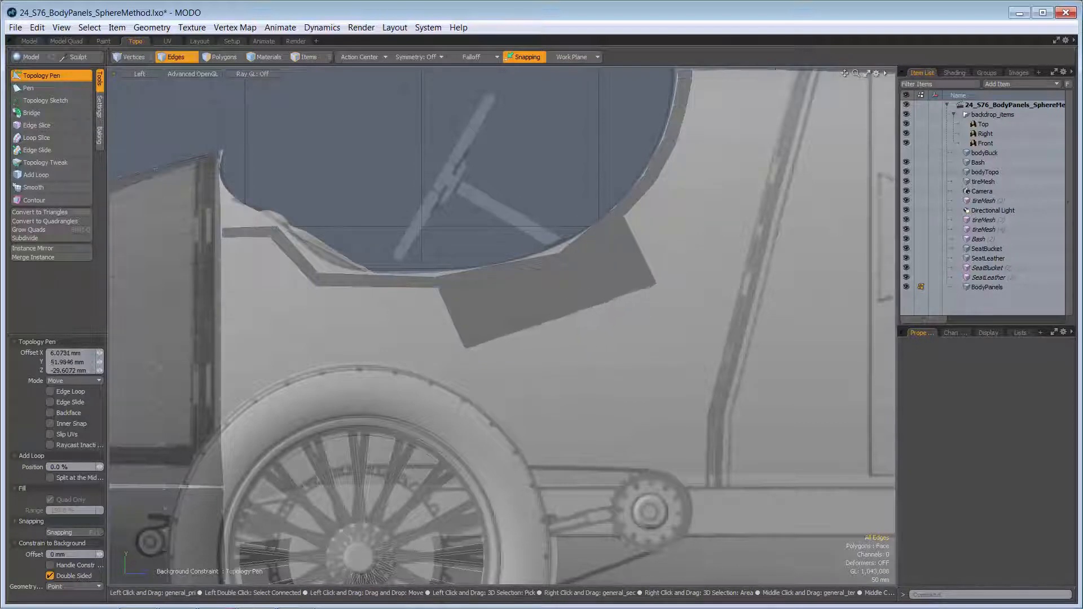
left_click_drag(655, 282, 641, 266)
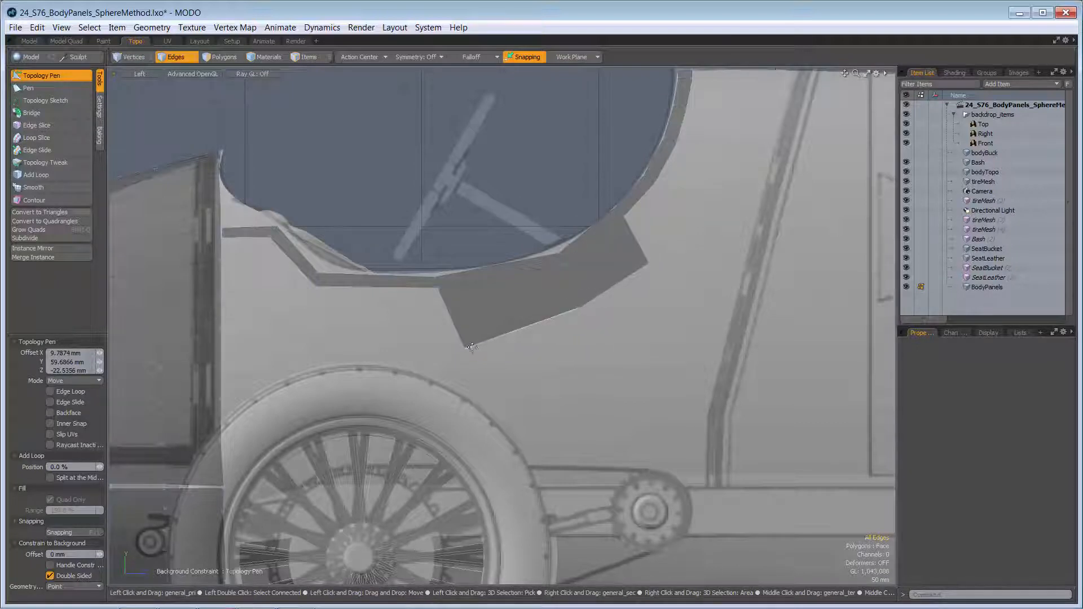
left_click_drag(466, 349, 437, 332)
Step: Extend the row's whole lower edge loop into a second row of quads and pull its front corner vertex toward the cowl seam
key("shift")
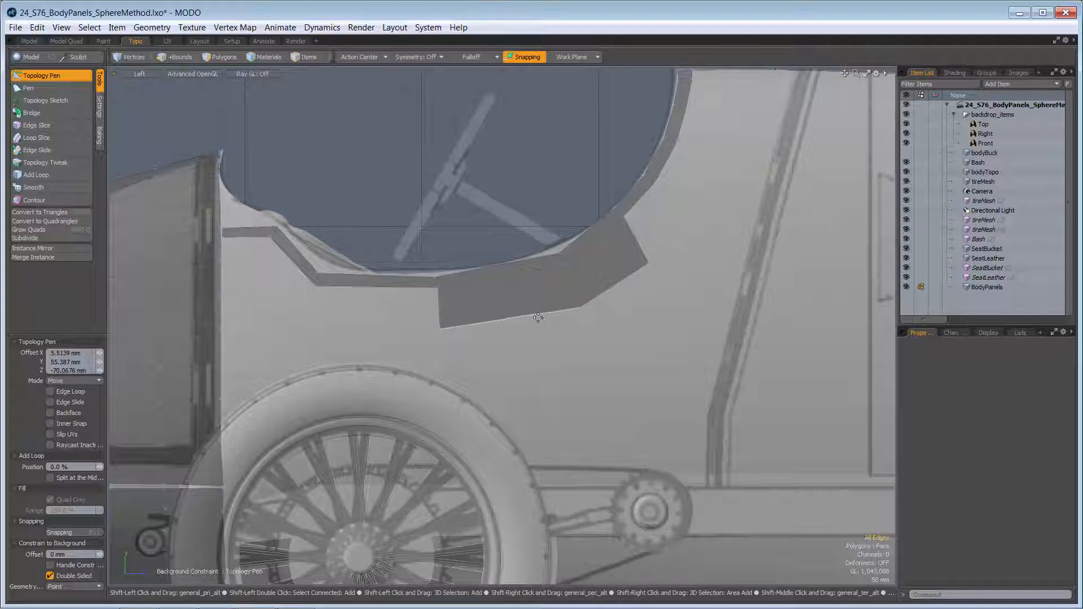
right_click_drag(543, 318, 554, 360, "shift")
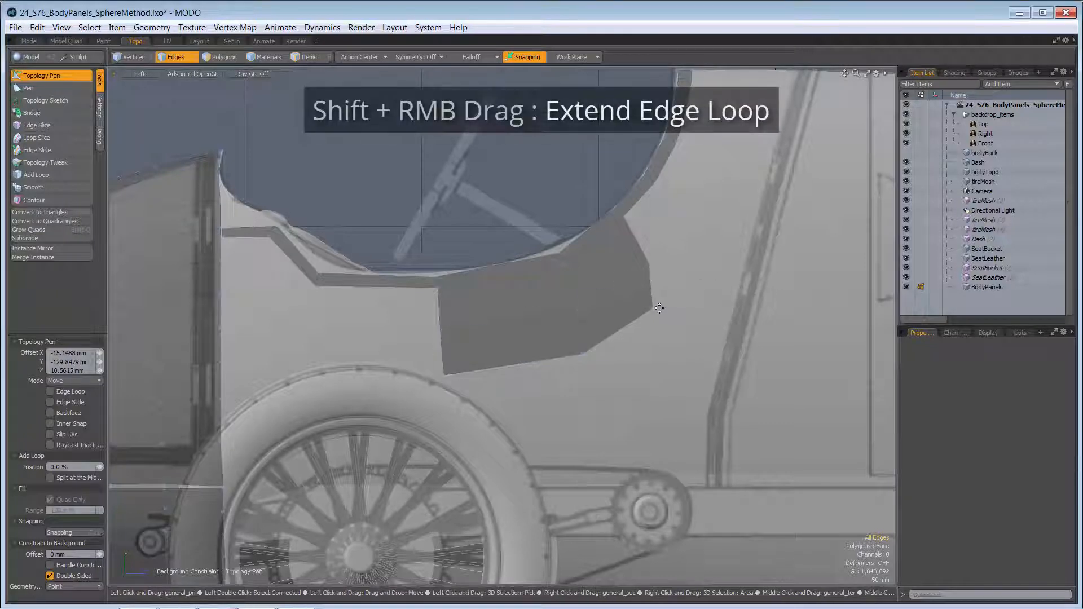
right_click_drag(555, 360, 555, 360, "shift")
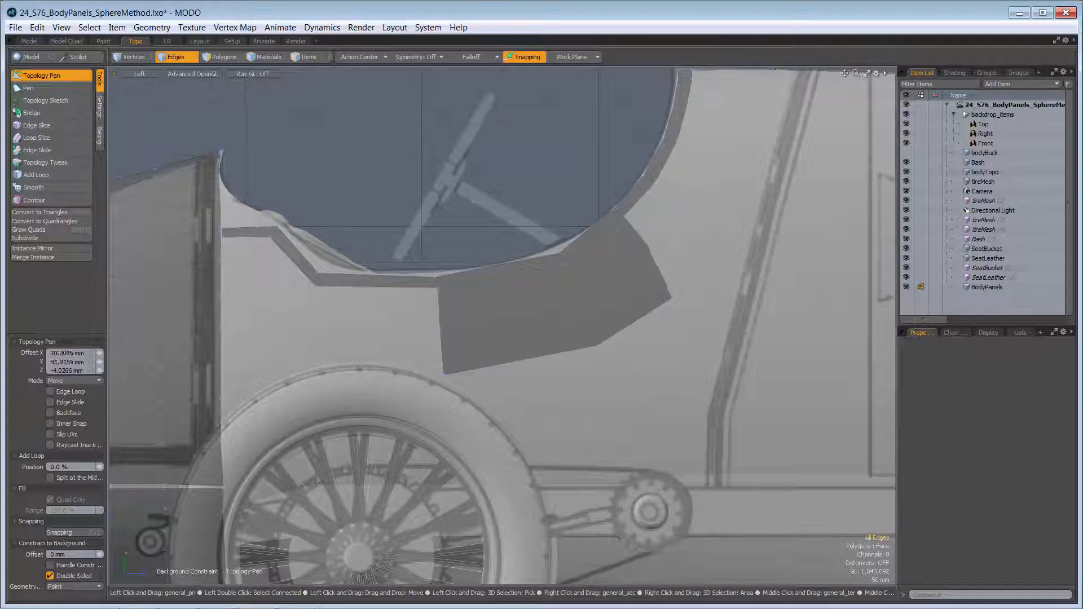
left_click_drag(673, 299, 675, 277)
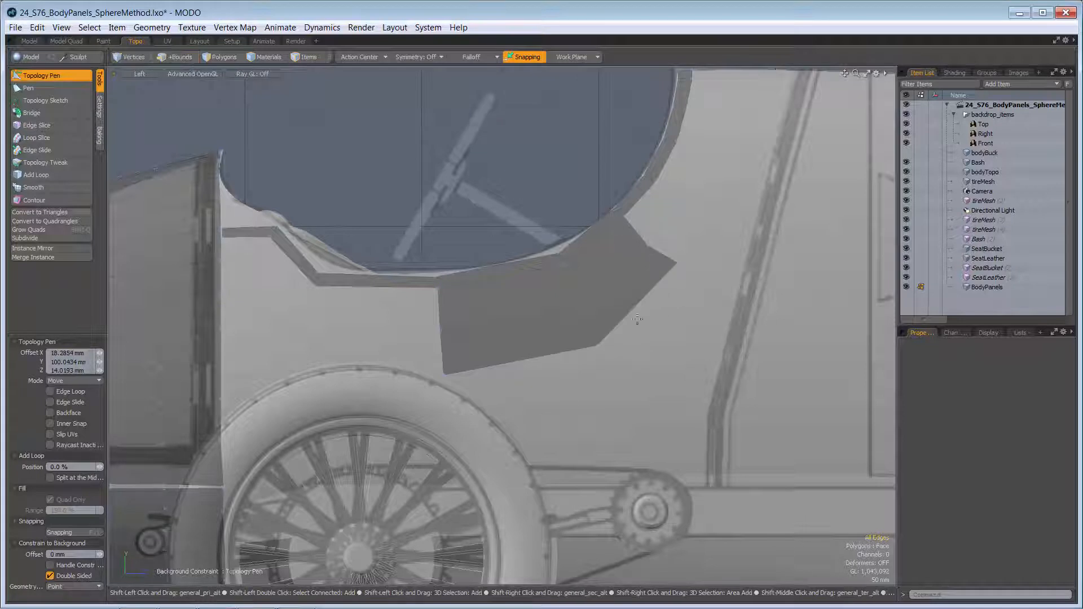
Step: Extend a quad from the patch's lower front edge toward the cowl seam and add another row of quads beneath the patch
right_click_drag(641, 325, 647, 374, "shift")
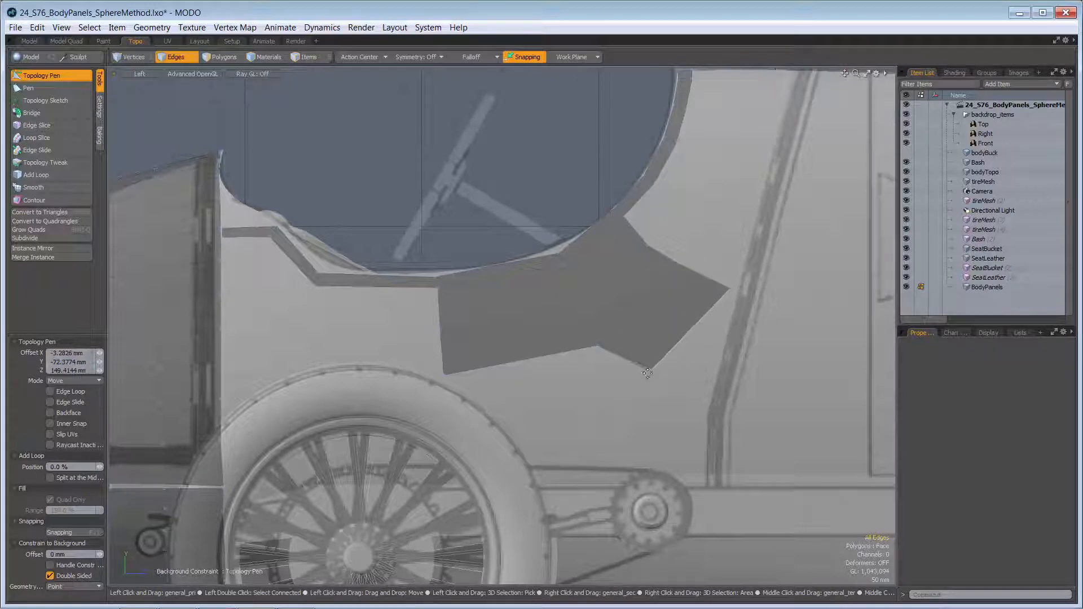
left_click_drag(650, 371, 682, 378)
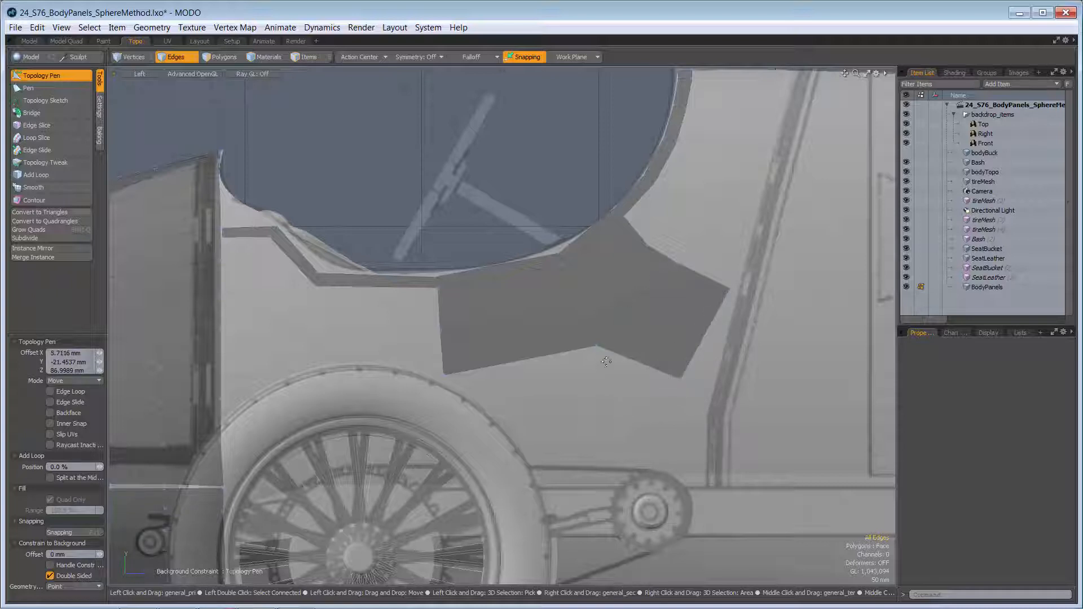
left_click_drag(571, 351, 599, 437, "shift")
Step: Fit the patch's front edge to the cowl seam and raise its lower edge to the bend in the seam
left_click_drag(681, 377, 653, 443)
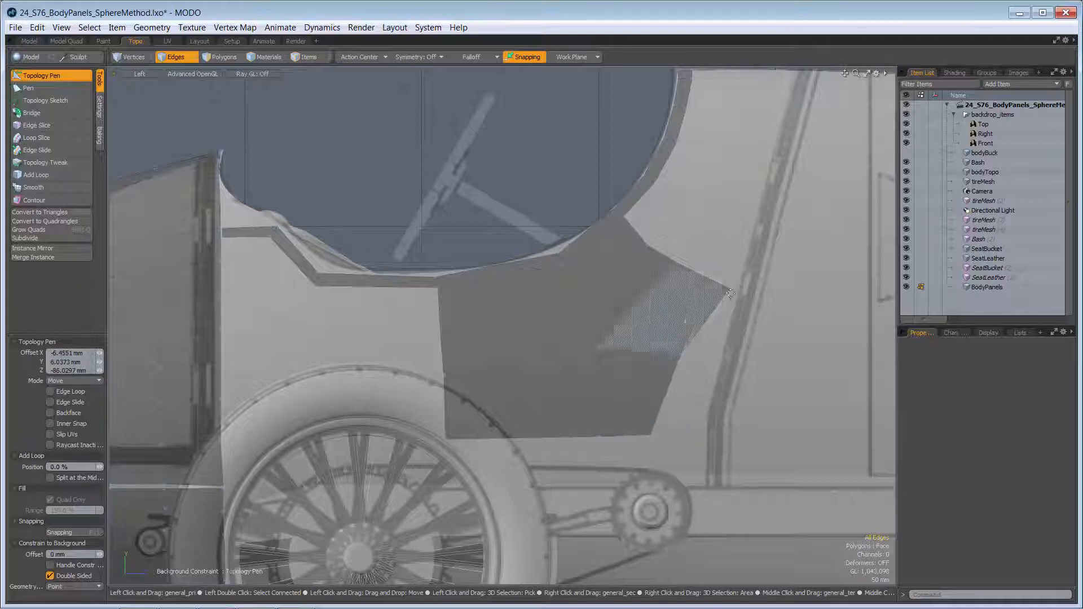
mouse_move(728, 289)
left_mouse_down()
mouse_move(705, 278)
mouse_move(740, 285)
left_mouse_up()
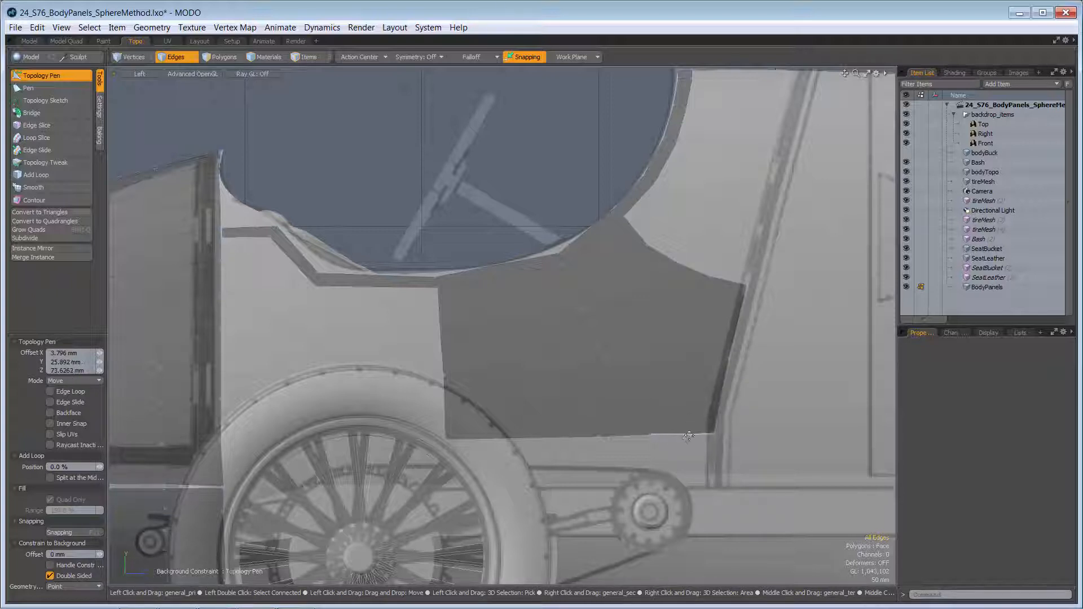
left_click_drag(687, 438, 602, 417)
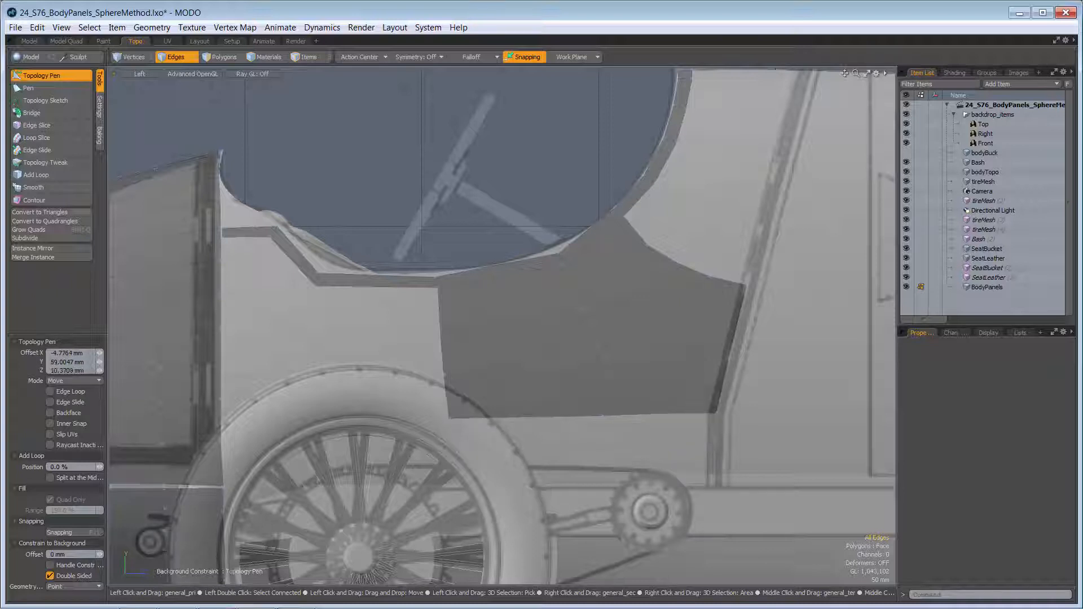
Step: Extend a bottom row of quads below the patch and move its lower vertices down to the chassis rail line
left_click_drag(685, 417, 684, 487, "shift")
key("ctrl+z")
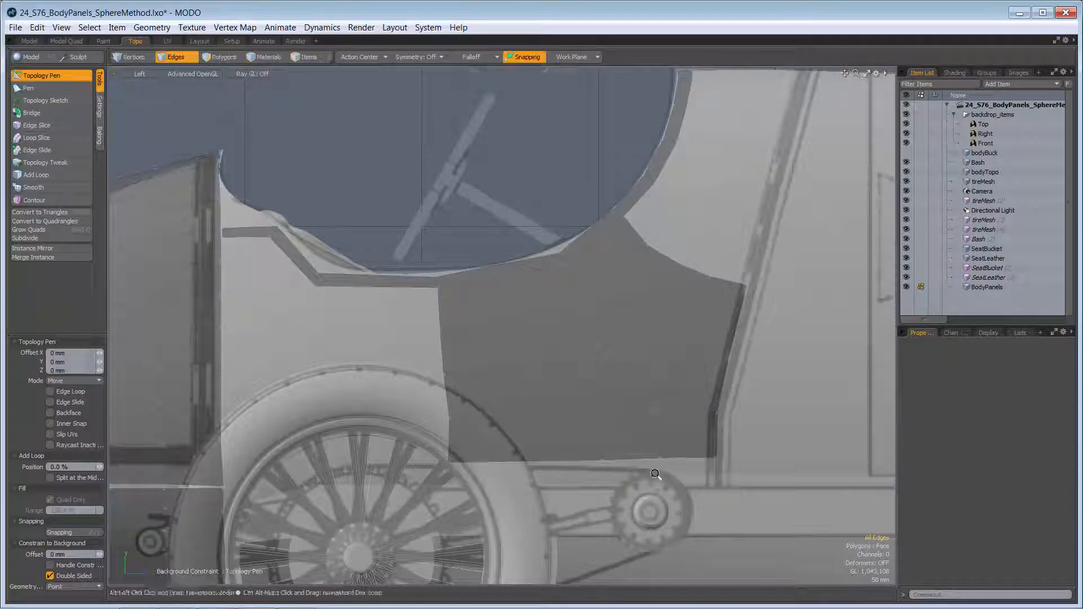
scroll(678, 457, "up", 3)
left_click_drag(677, 449, 680, 485)
key("ctrl+z")
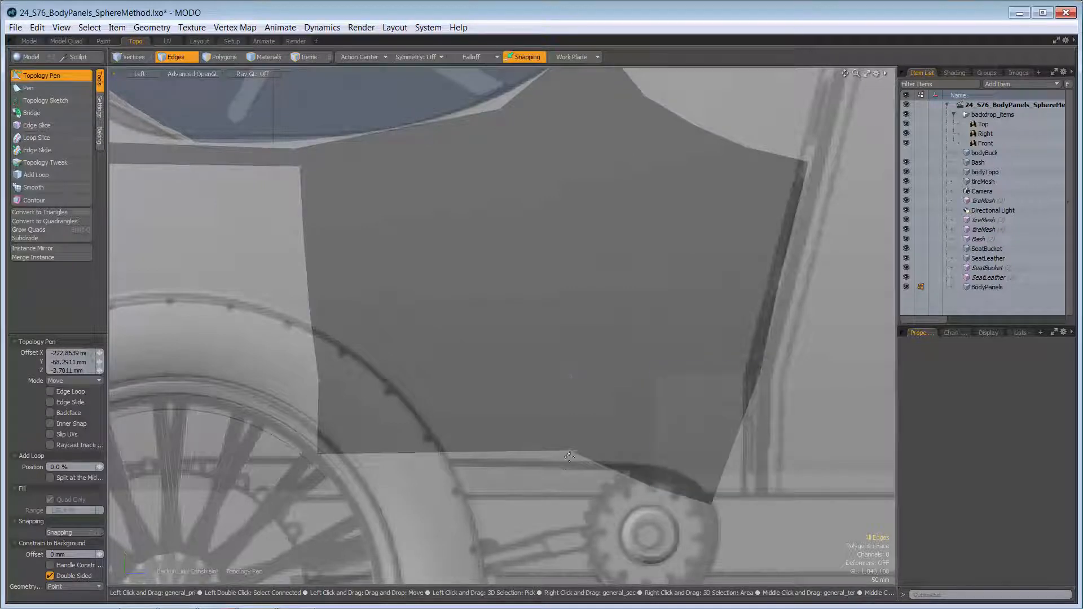
left_click_drag(740, 449, 761, 483)
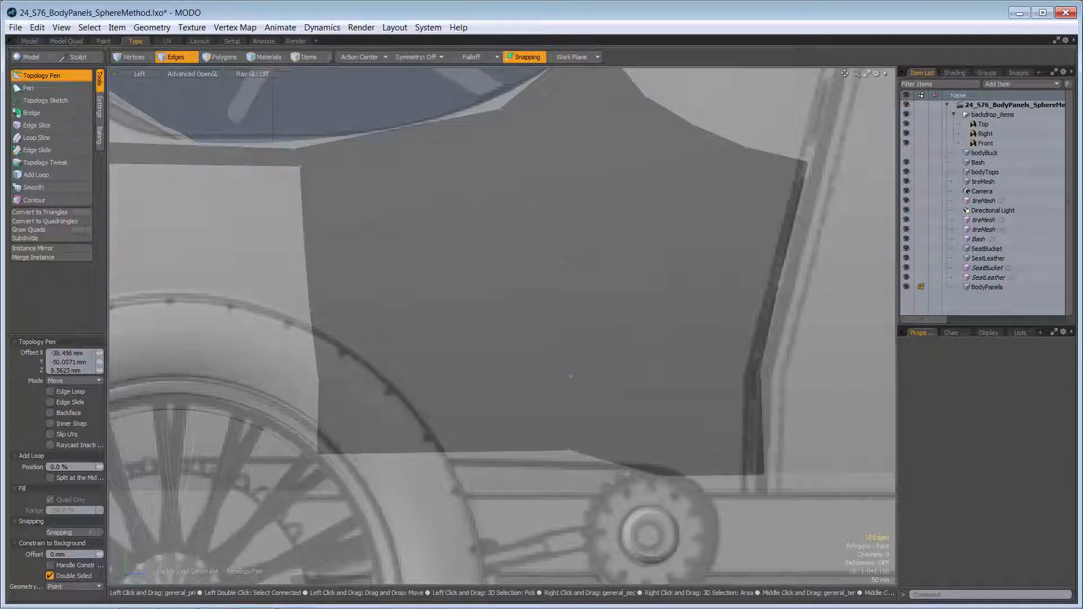
left_click_drag(557, 450, 559, 484)
Step: Extend a quad from the cockpit rim's upper front edge across to the cowl seam
scroll(602, 409, "down", 3)
left_click_drag(533, 375, 612, 385, "alt+shift")
scroll(611, 386, "up", 3)
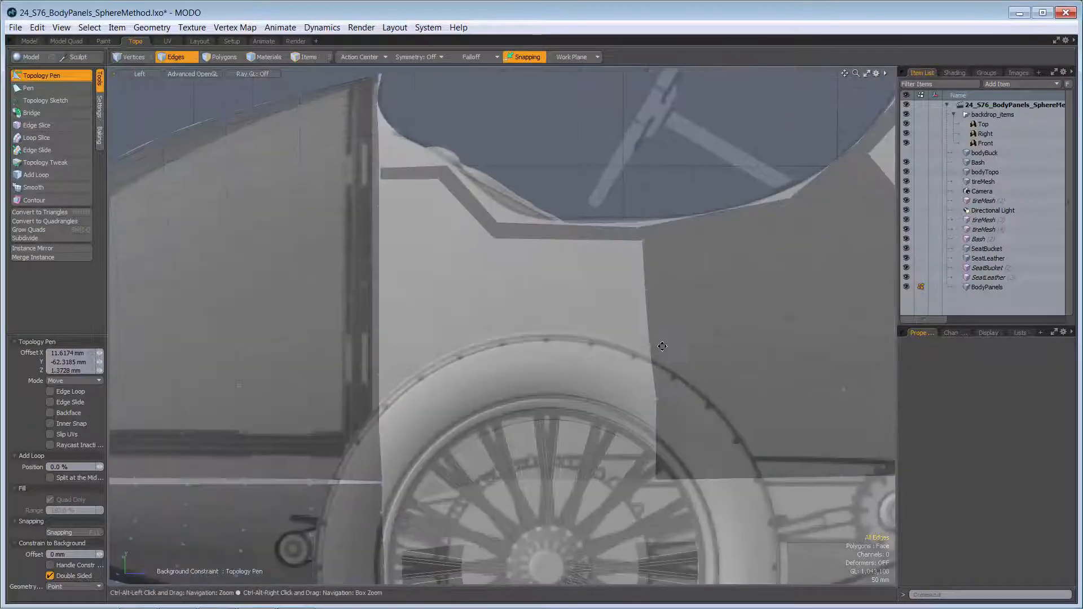
scroll(669, 383, "down", 4)
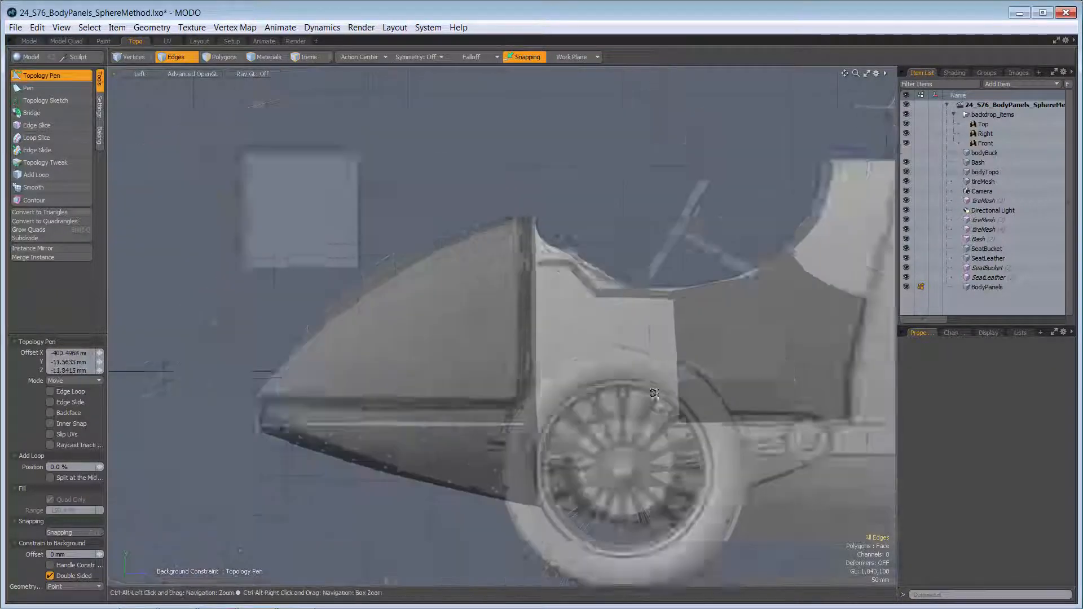
left_click_drag(852, 214, 684, 286, "alt+shift")
scroll(697, 286, "up", 3)
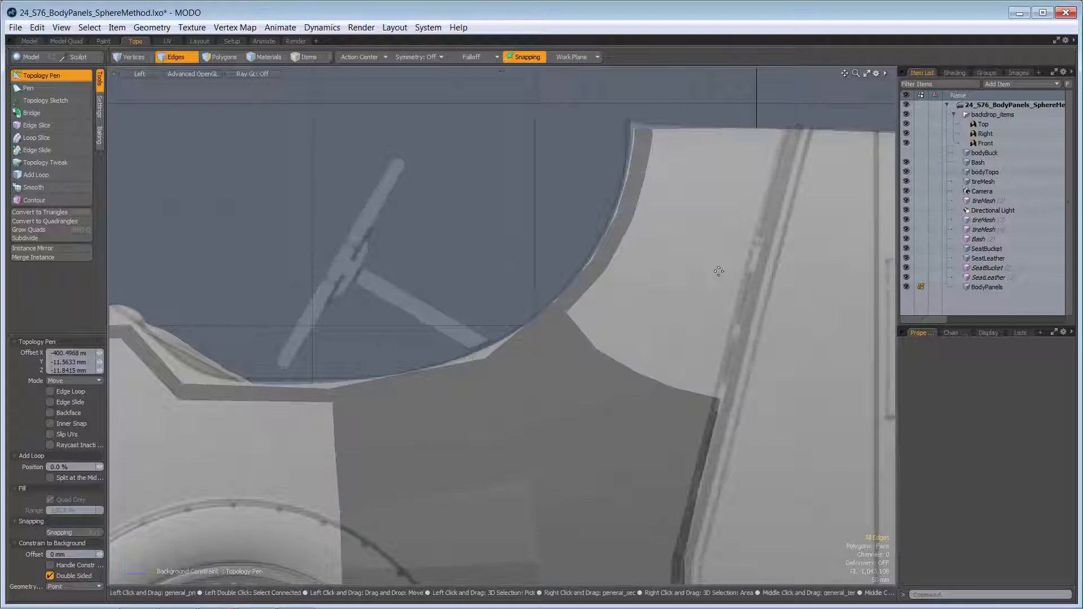
scroll(593, 272, "up", 2)
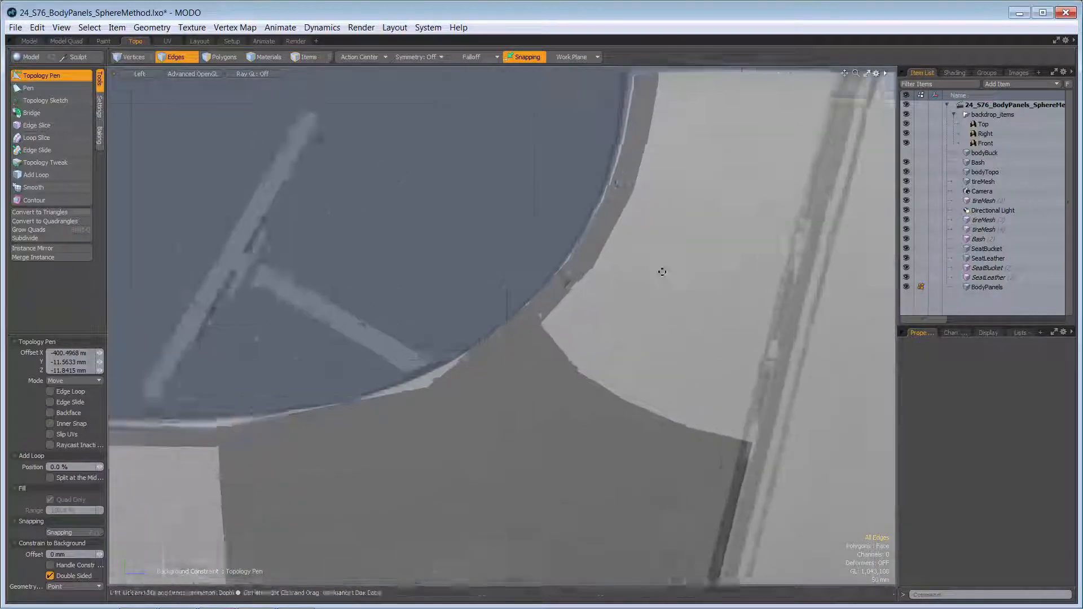
key("shift")
left_click_drag(655, 153, 781, 155, "shift")
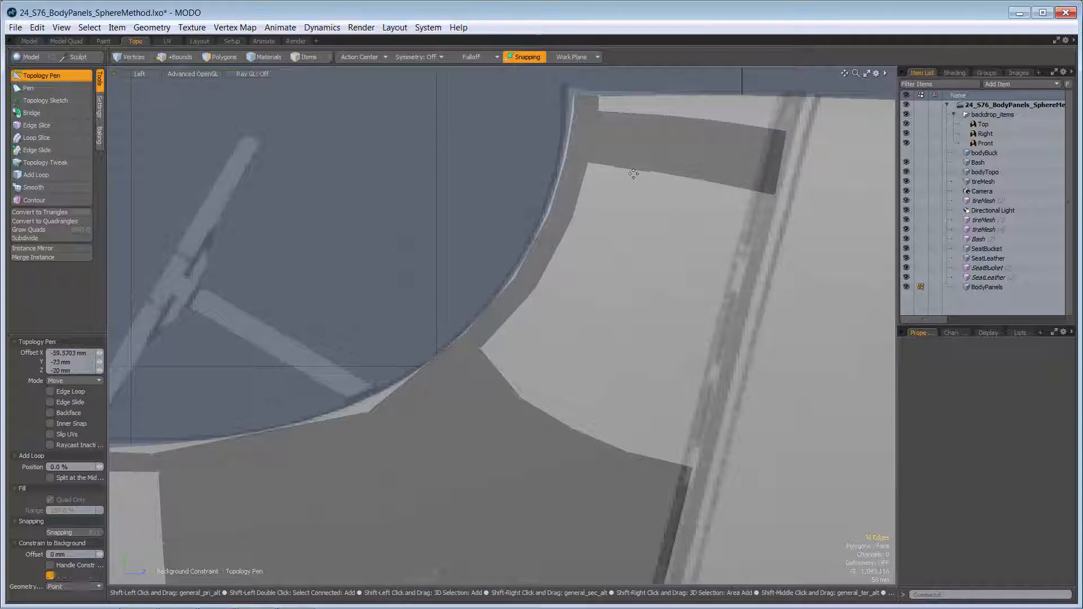
Step: Extend further quads down from the upper quad to close the gap to the lower patch, and align their vertices with the cowl seam
left_click_drag(632, 168, 611, 311, "shift")
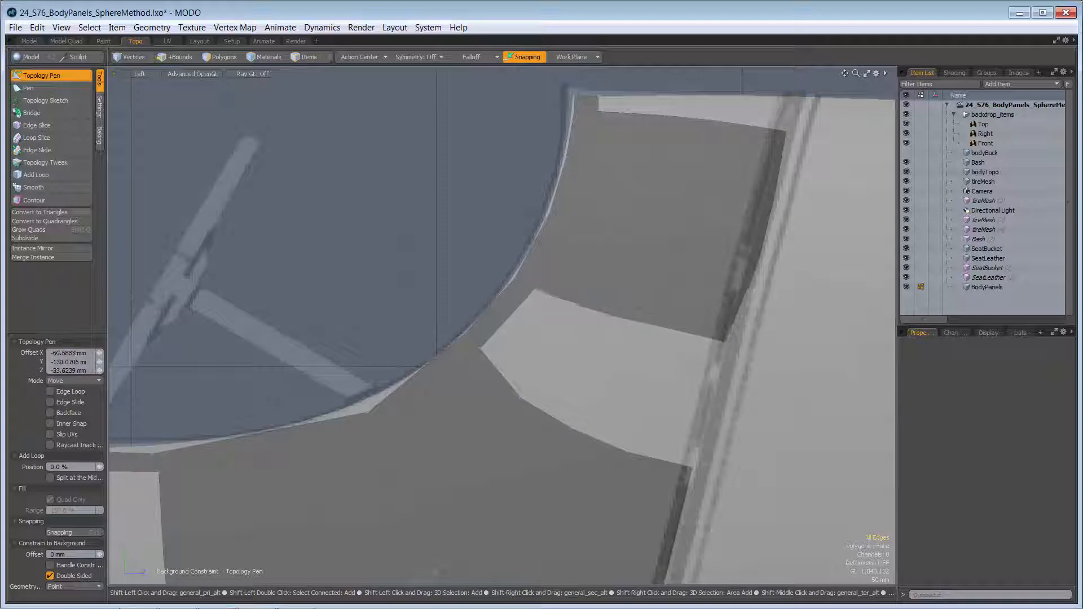
right_click_drag(587, 308, 538, 392, "shift")
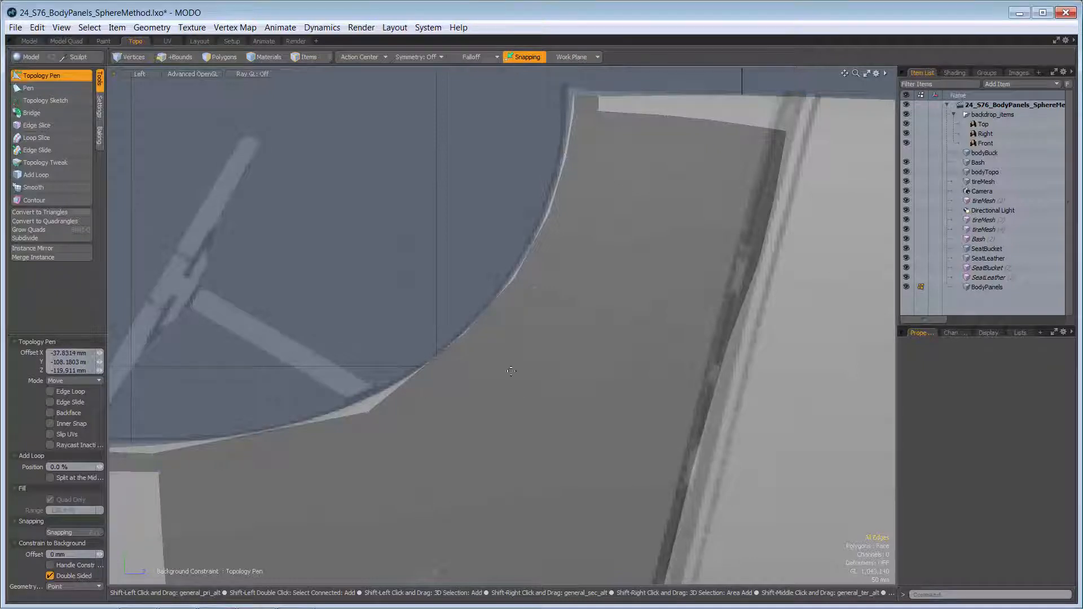
left_click_drag(711, 307, 627, 375, "alt+shift")
scroll(698, 193, "up", 2)
left_click_drag(688, 291, 677, 288)
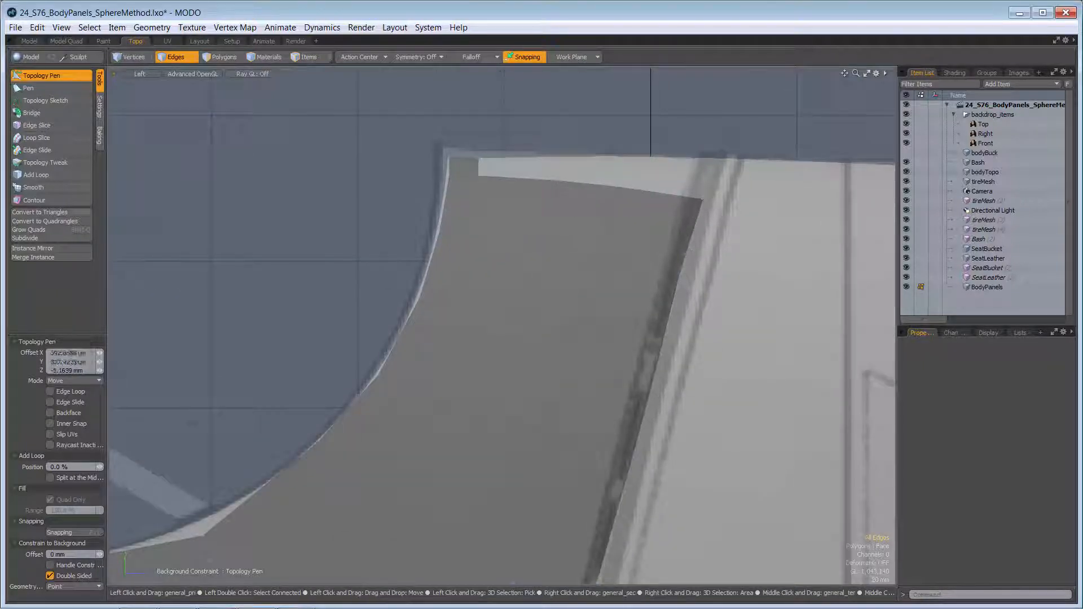
Step: Adjust the vertices along the upper edge of the patch between the cockpit rim and the cowl seam to even out that edge
key("ctrl+space")
left_click(619, 180)
left_click_drag(619, 174, 663, 330, "alt")
left_click_drag(622, 194, 625, 300, "ctrl+alt")
left_click_drag(507, 317, 506, 302)
left_click_drag(602, 333, 595, 294)
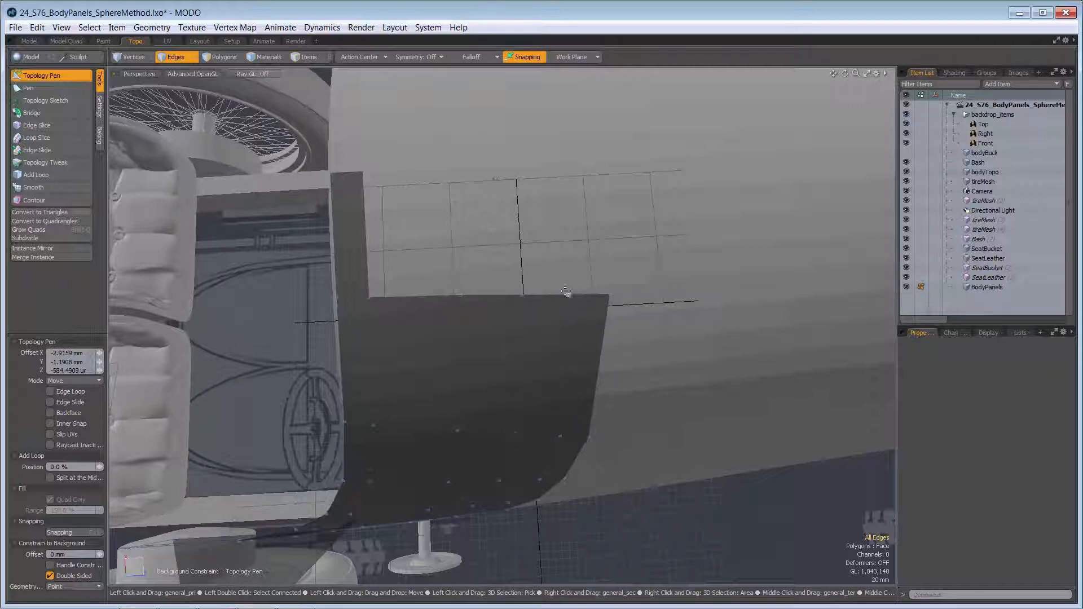
Step: Extend the patch's upper edge across the top of the body and weld the new row's vertices to the cockpit rim's front strip
left_click_drag(496, 294, 503, 168, "shift")
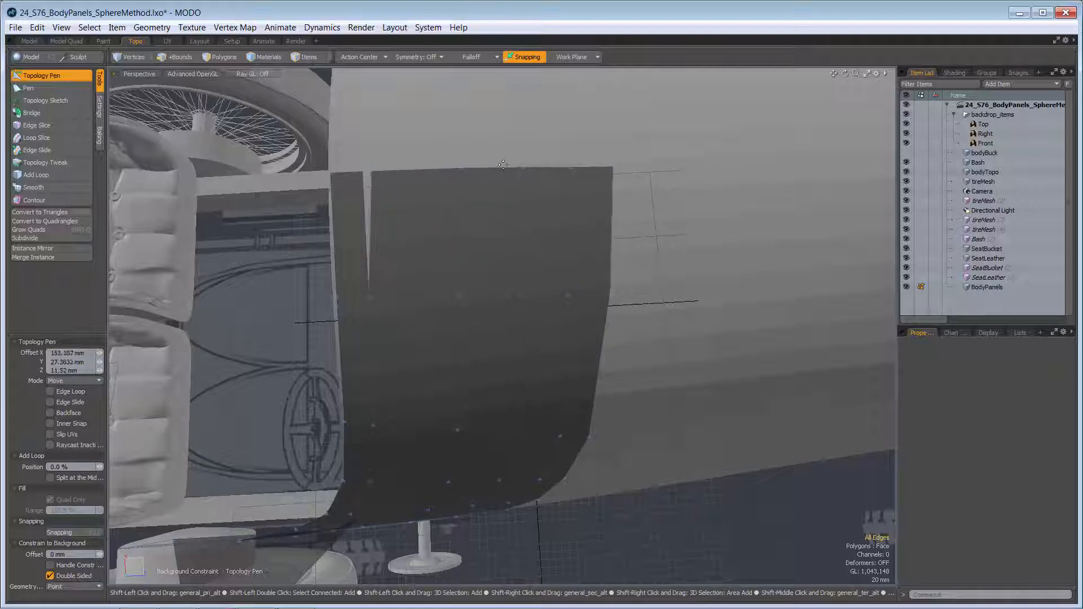
left_click_drag(372, 169, 363, 170)
left_click_drag(515, 137, 524, 223, "ctrl+alt")
left_click_drag(454, 224, 366, 226)
Step: Examine the side panel's shape and its fit to the rim, cowl seam and chassis rail in perspective and left views
left_click_drag(454, 372, 536, 316, "alt")
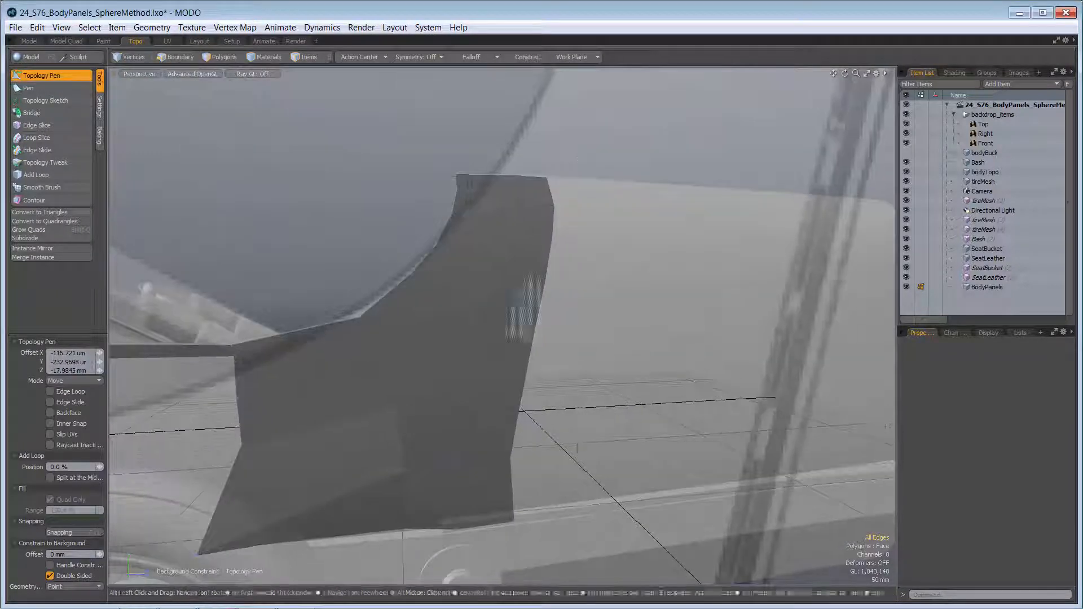
key("ctrl+space")
left_click(576, 441)
key("ctrl+space")
left_click(333, 383)
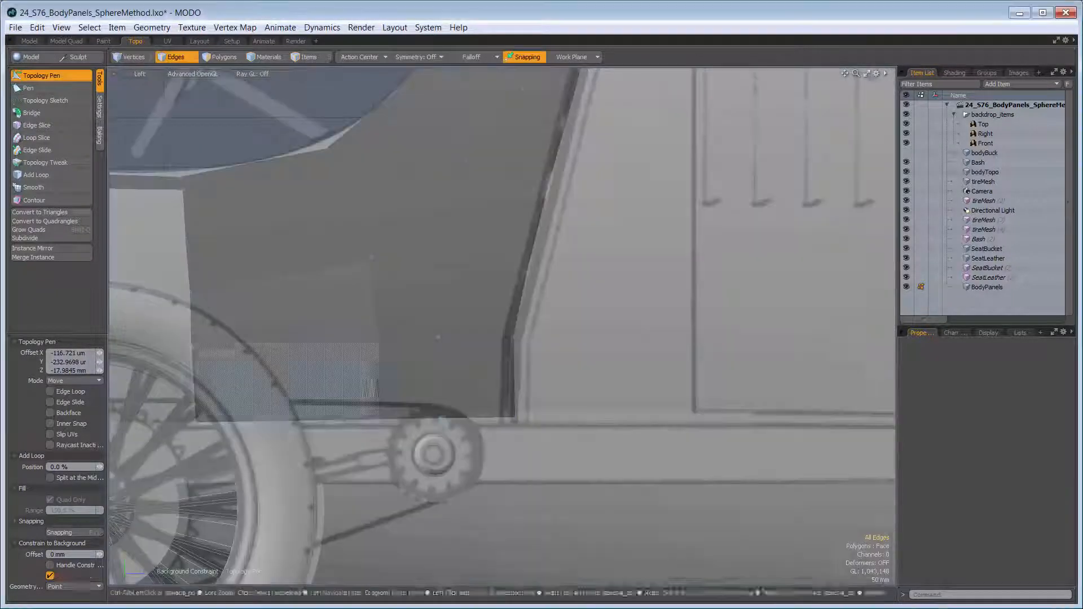
scroll(418, 377, "up", 2)
key("ctrl+space")
left_click_drag(356, 377, 422, 308, "alt")
left_click(543, 296)
scroll(380, 370, "up", 3)
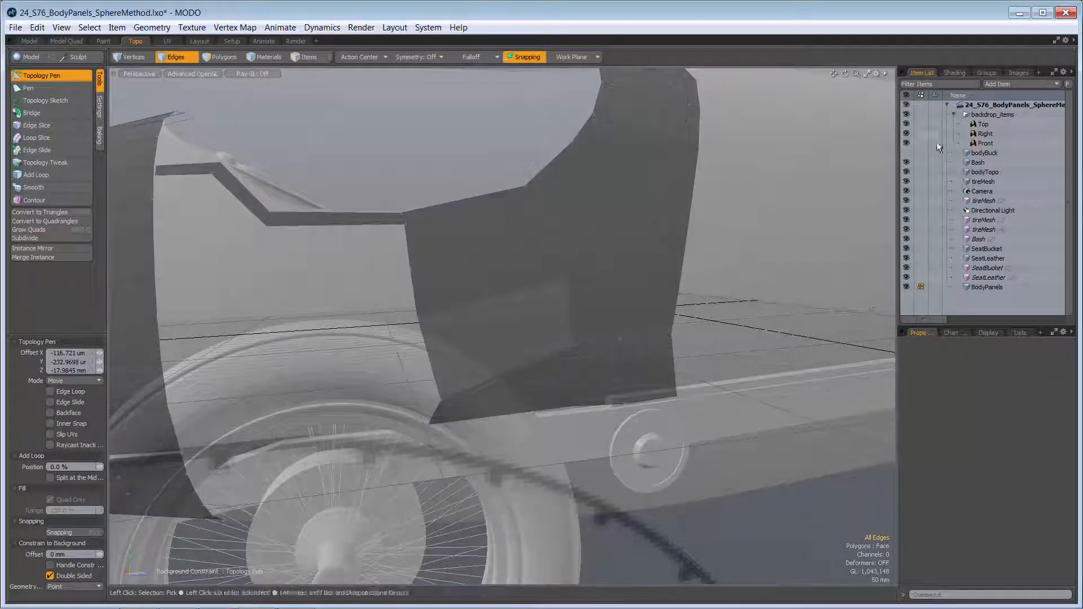
Step: Hide every item except bodyTopo and BodyPanels, and make the BodyPanels mesh active
key("5")
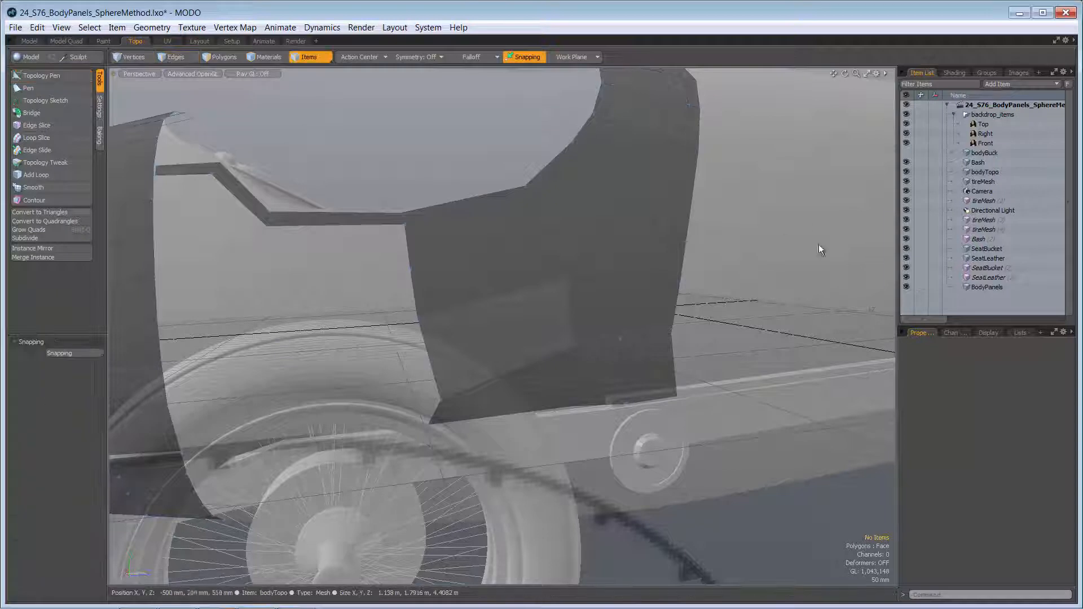
left_click(995, 172)
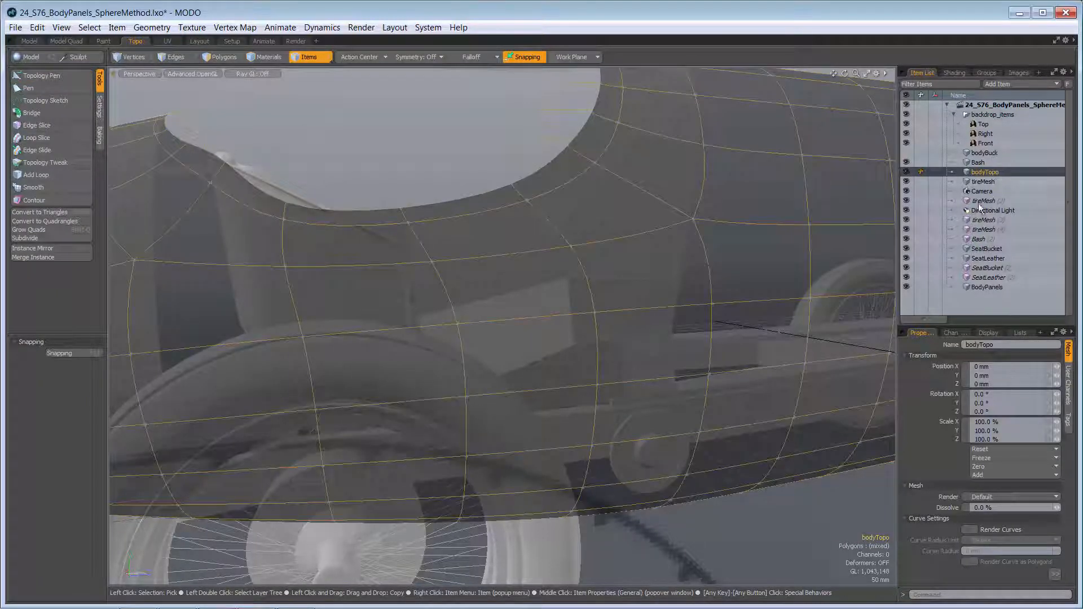
left_click(987, 287, "ctrl")
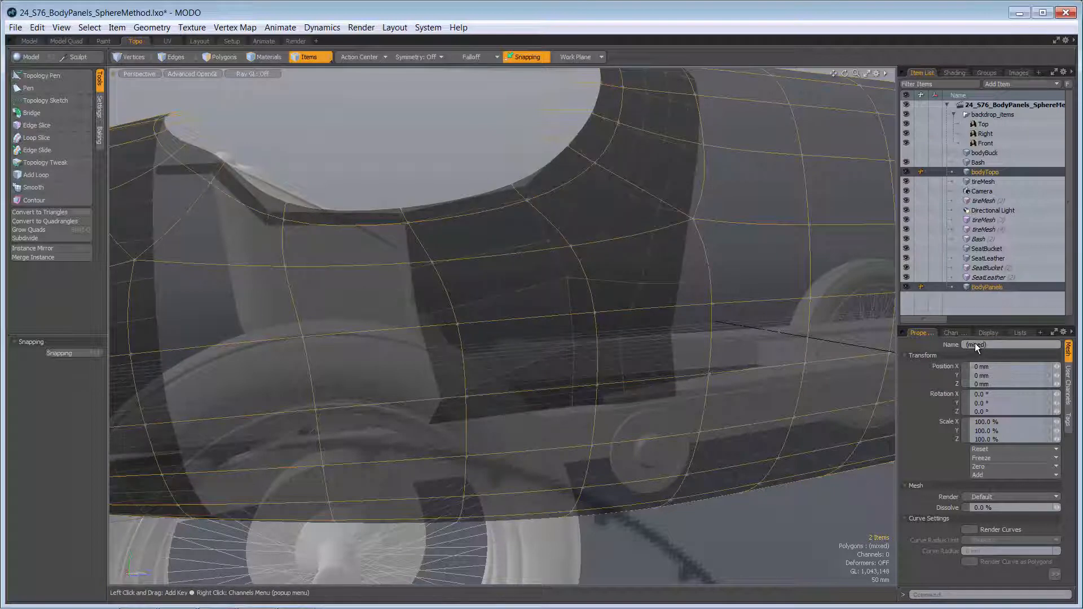
key("shift+h")
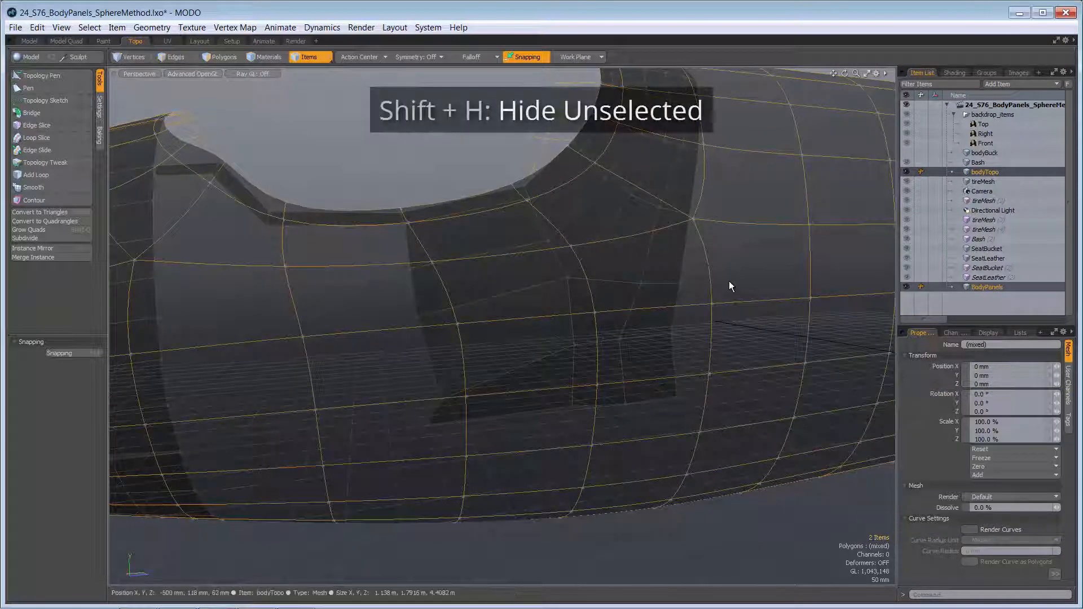
left_click(985, 287)
Step: In the left view, move the side panel's lower vertices with the Topology Pen to straighten its bottom edge
left_click_drag(621, 349, 537, 306, "alt")
key("ctrl+1")
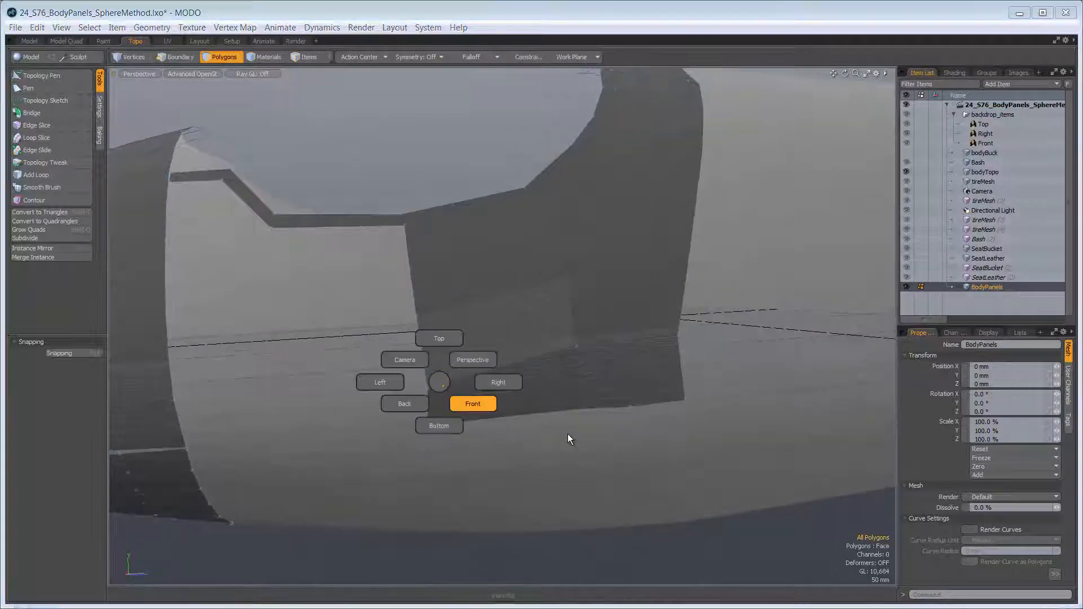
left_click(380, 382)
left_click_drag(297, 412, 456, 346, "ctrl+alt")
left_click(61, 75)
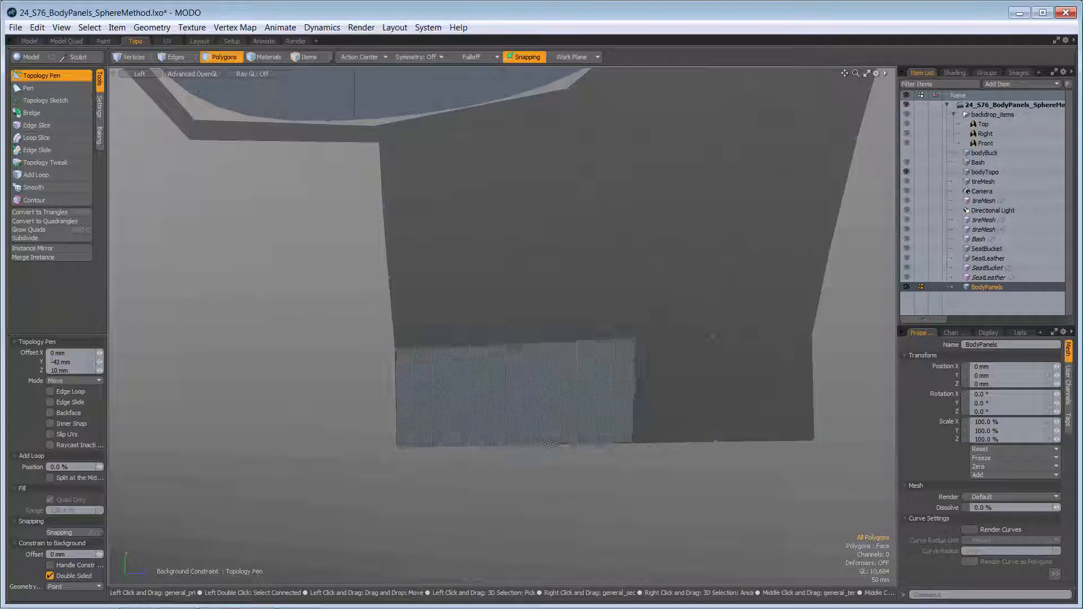
mouse_move(551, 443)
left_mouse_down()
mouse_move(551, 458)
mouse_move(525, 474)
mouse_move(551, 460)
left_mouse_up()
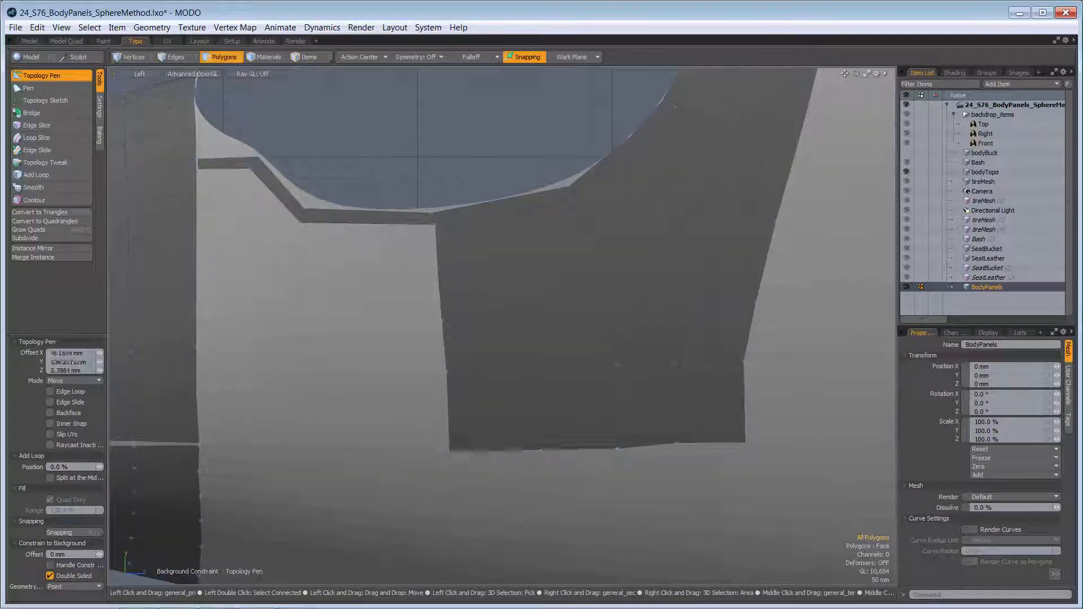
right_click_drag(525, 451, 528, 445)
left_click_drag(711, 437, 711, 442)
Step: Extend a column of quads rearward from the side panel's back edge below the rim strip and weld its upper corner to the strip
mouse_move(601, 387)
left_mouse_down("ctrl+alt")
mouse_move(495, 389)
mouse_move(603, 386)
left_mouse_up("ctrl+alt")
left_click_drag(604, 386, 649, 338, "ctrl+alt")
left_click_drag(649, 339, 485, 307, "alt+shift")
right_click_drag(484, 333, 465, 325, "shift")
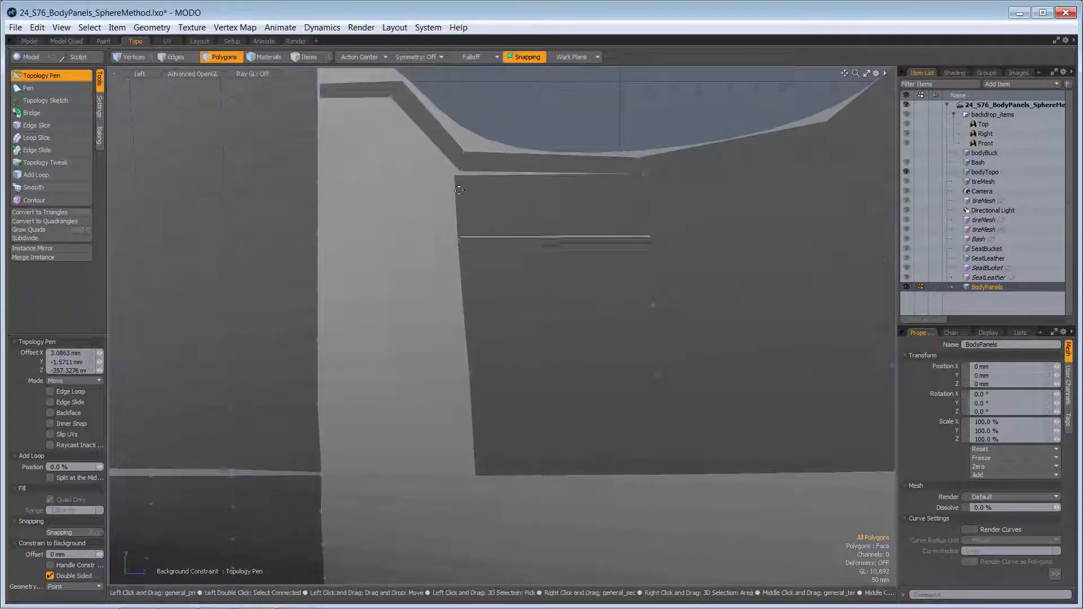
left_click_drag(456, 177, 463, 170)
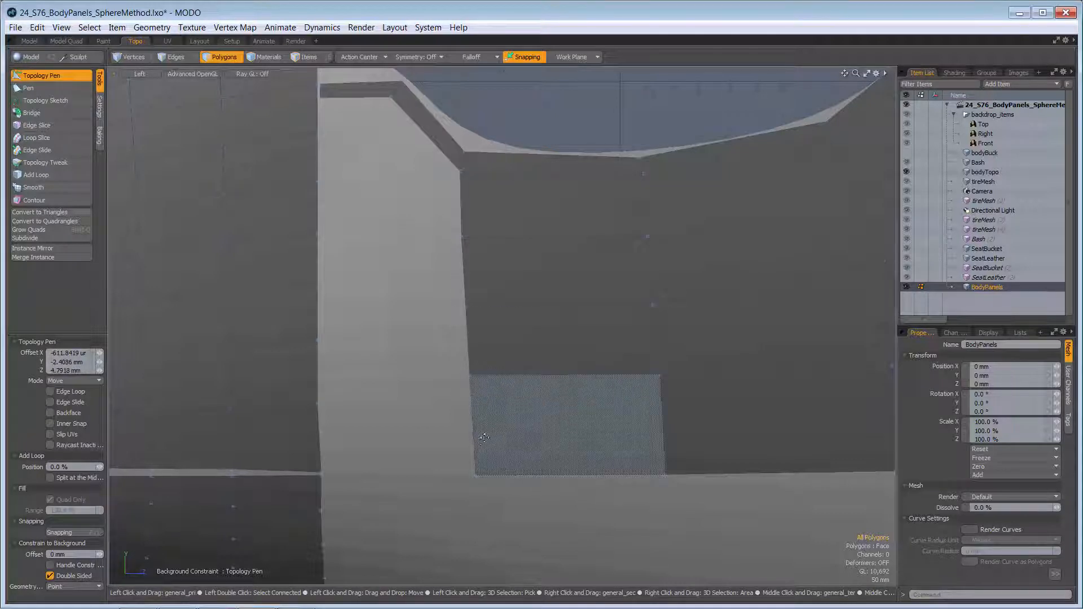
scroll(377, 237, "down", 1)
left_click_drag(352, 123, 398, 145, "alt+shift")
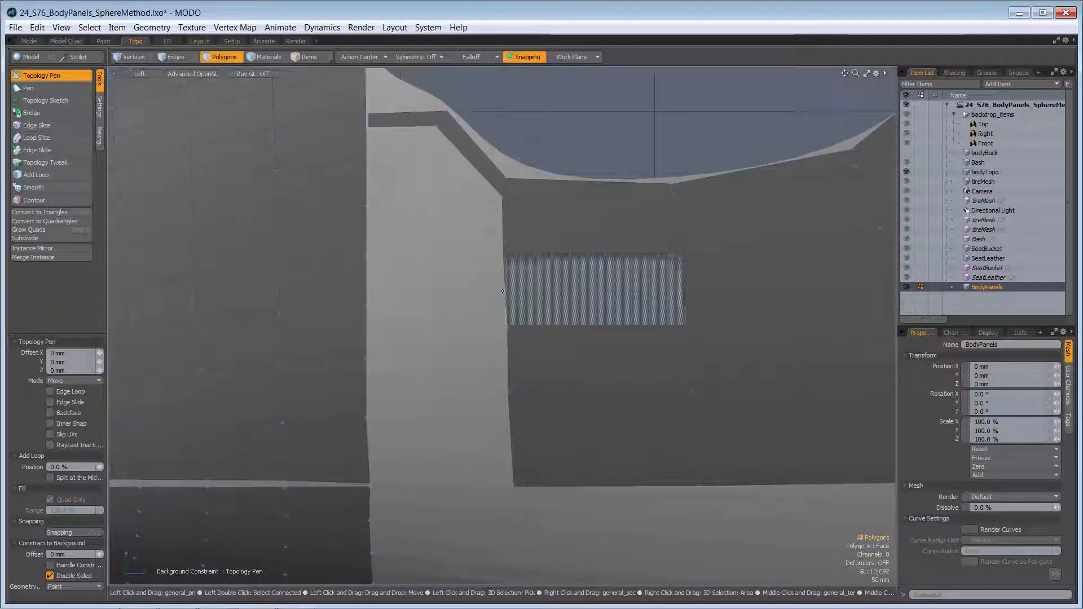
left_click_drag(403, 156, 496, 249, "ctrl+alt")
left_click_drag(478, 188, 502, 375, "shift")
left_click_drag(534, 372, 623, 376)
left_click_drag(623, 375, 564, 282, "alt+shift")
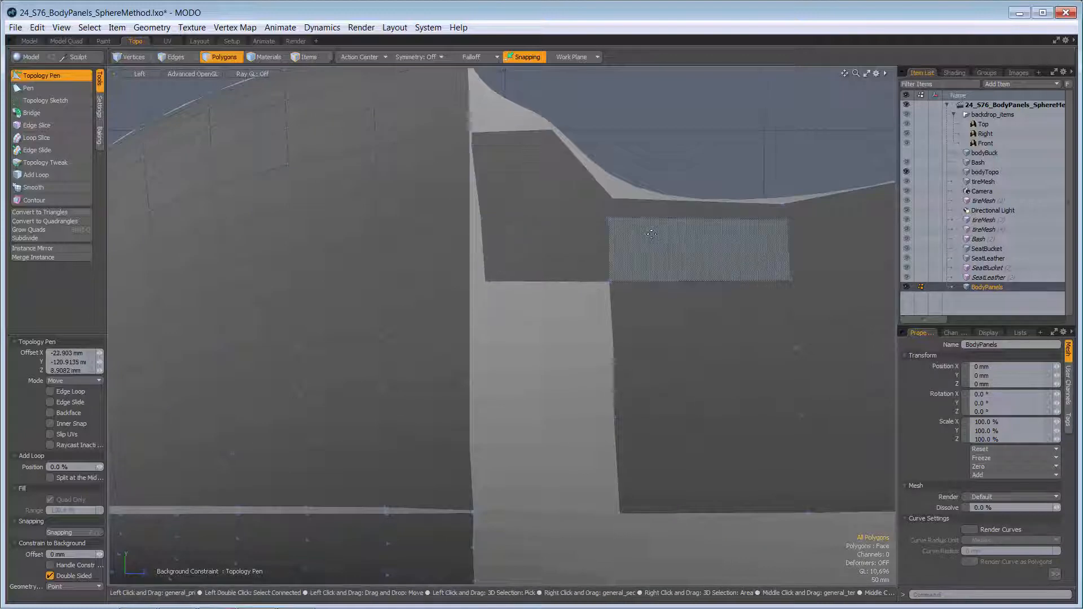
key("ctrl+z")
key("ctrl+z")
key("ctrl+z")
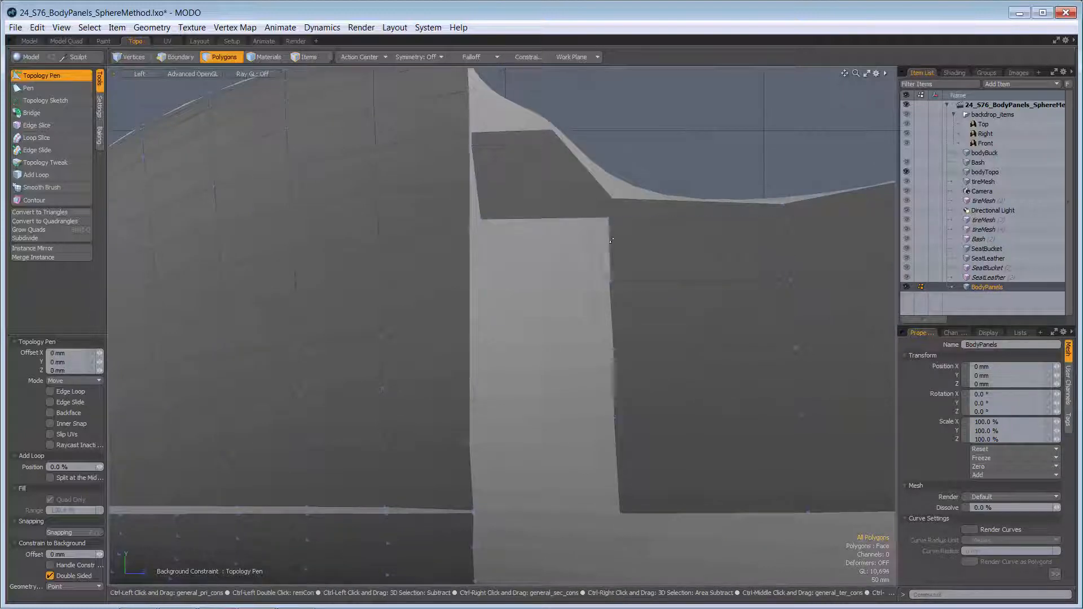
Step: Extend another column of quads rearward along the rim strip's sloping section and slide two of its rear-edge vertices upward
left_click_drag(611, 247, 509, 247)
right_click_drag(506, 302, 540, 300, "shift")
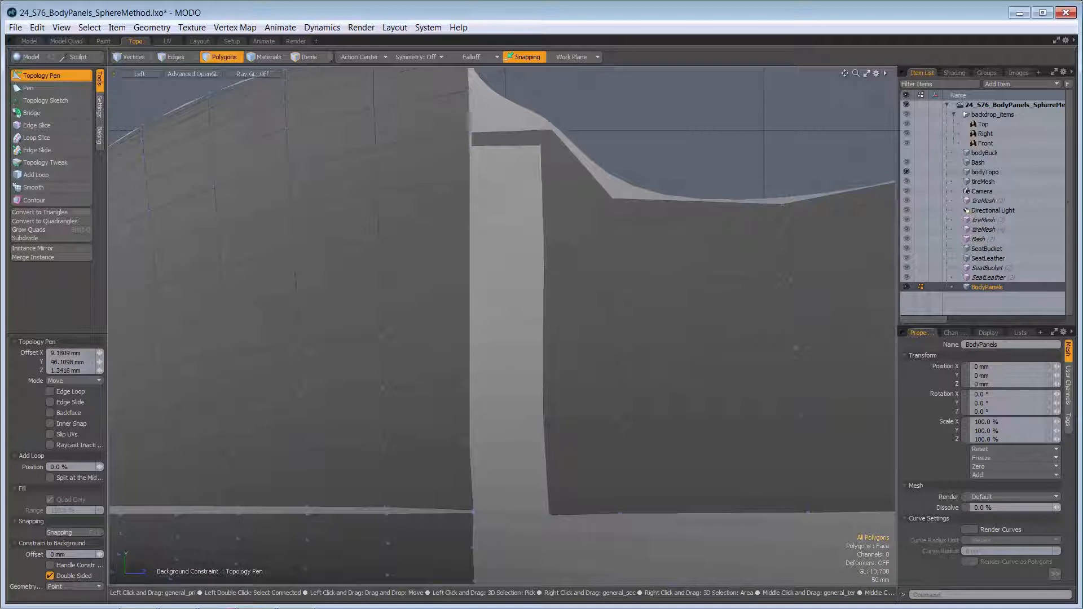
left_click_drag(544, 351, 544, 342)
left_click_drag(544, 428, 544, 419)
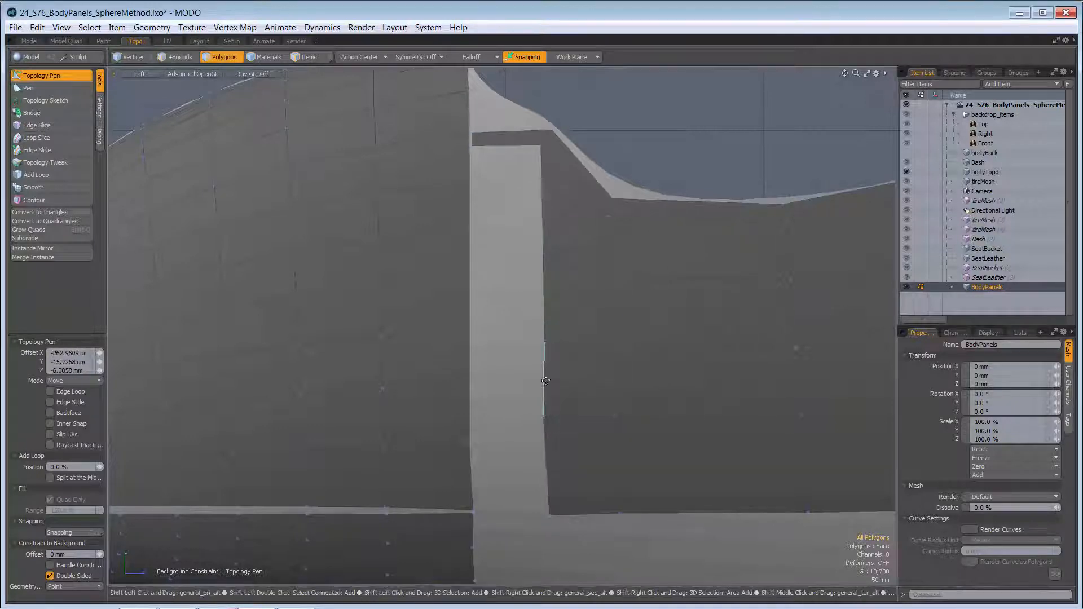
Step: Undo the single-edge extension that snapped to the neighbouring rear panel, and hide that upper rear panel's polygons
left_click_drag(544, 345, 471, 346, "shift")
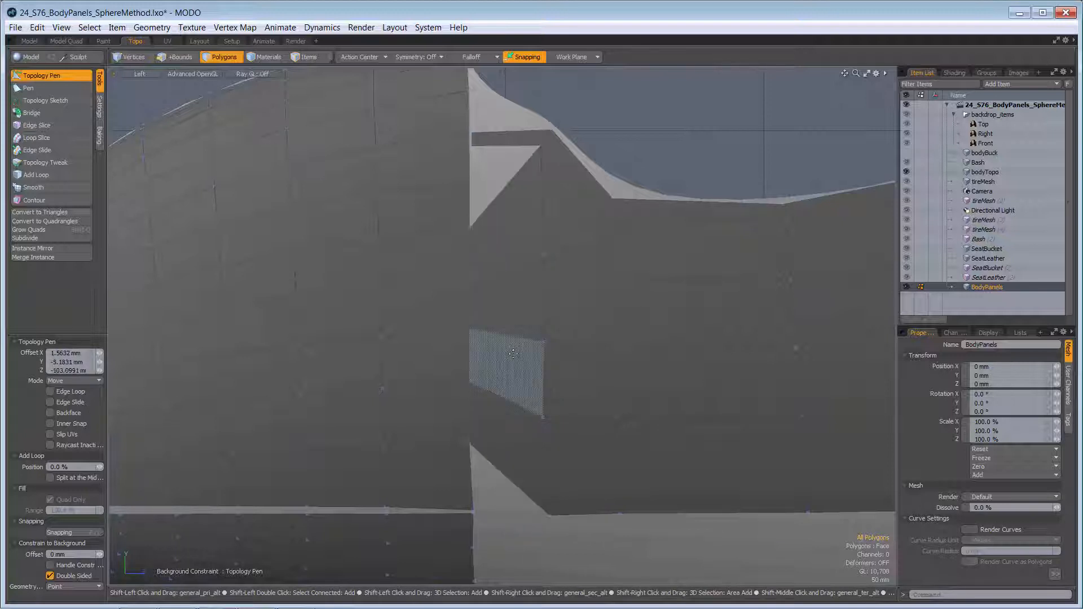
key("ctrl+z")
key("q")
left_click(427, 281)
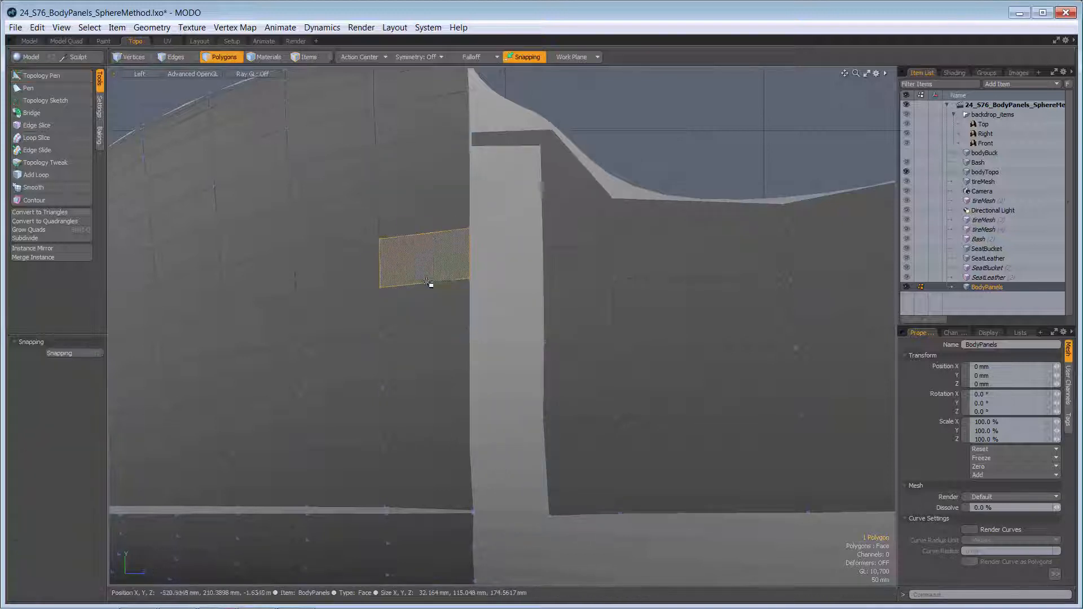
double_click(430, 283)
key("h")
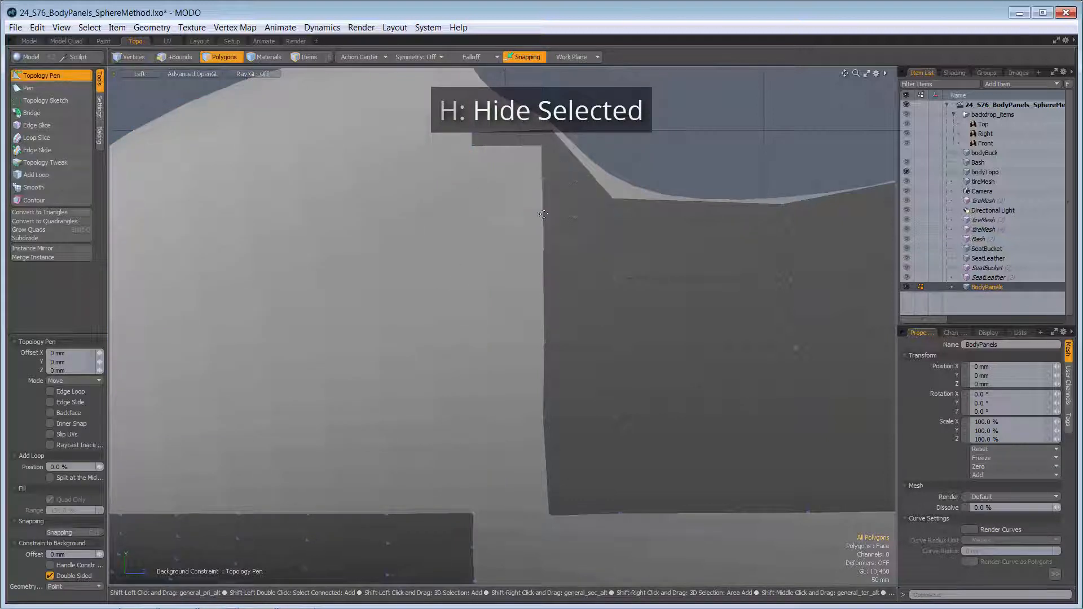
Step: Extend the side panel's whole back edge rearward to the rear seam as a column of quads, and unhide the upper rear panel
right_click_drag(542, 218, 473, 217, "shift")
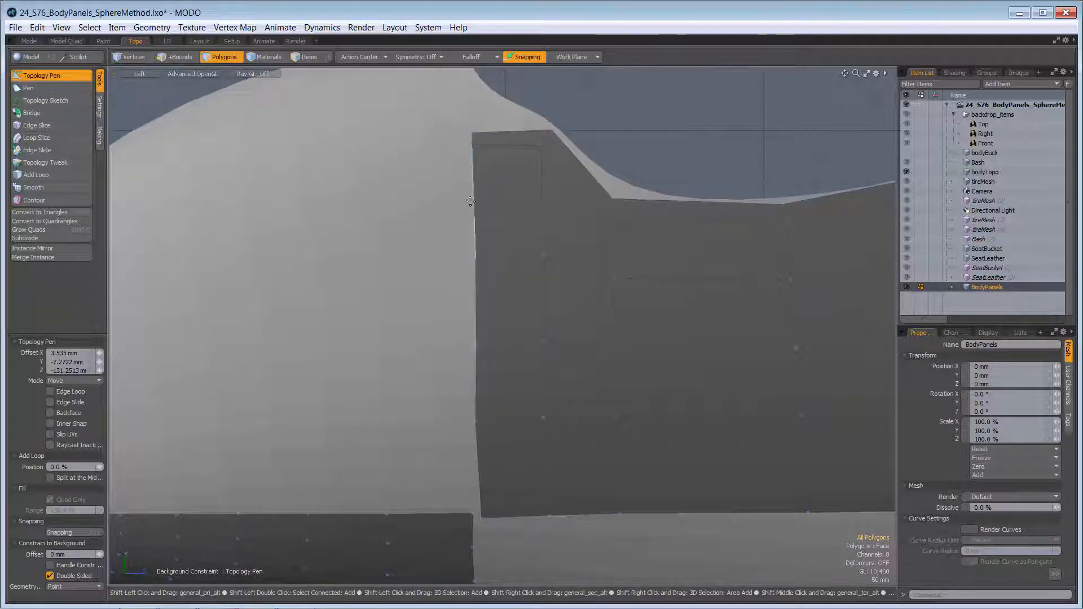
key("space")
key("u")
Step: Preview the body panels as subdivision surfaces and examine the side panel's smoothed outline and surface from several angles
left_click_drag(565, 198, 511, 256, "ctrl+alt")
left_click_drag(710, 257, 660, 274, "alt")
key("Tab")
key("2")
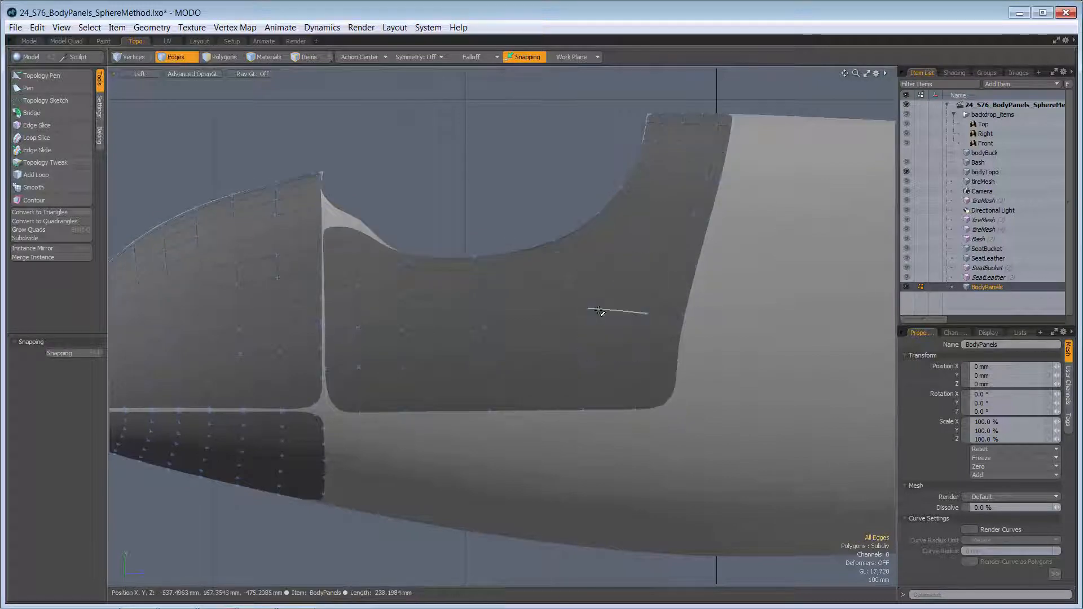
left_click_drag(593, 310, 491, 373, "ctrl+alt")
key("ctrl+space")
left_click(632, 327)
left_click(484, 280)
key("ctrl+space")
left_click(592, 249)
key("ctrl+space")
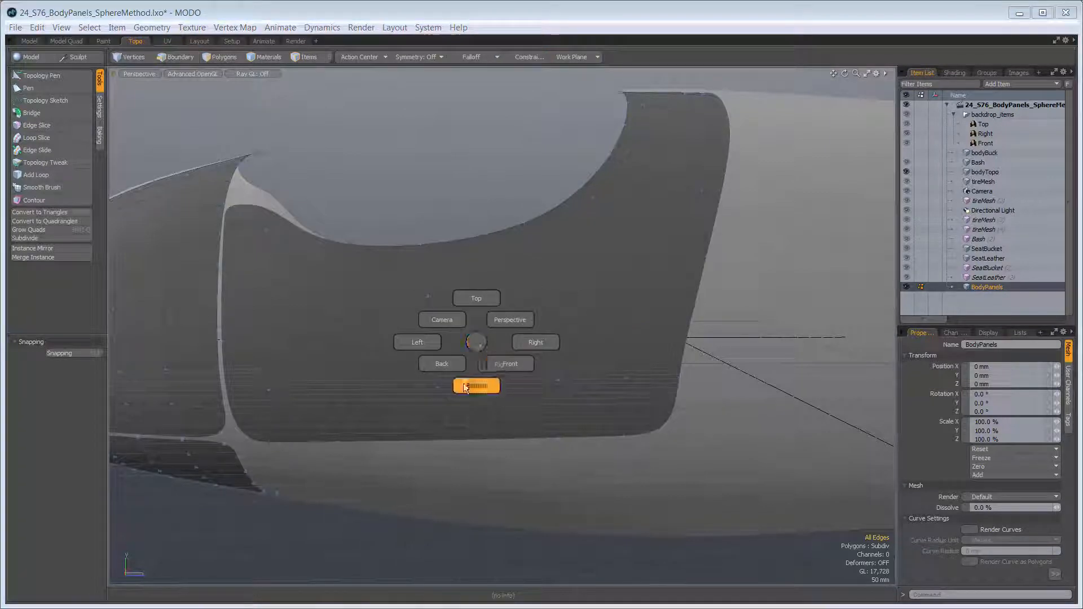
left_click(392, 381)
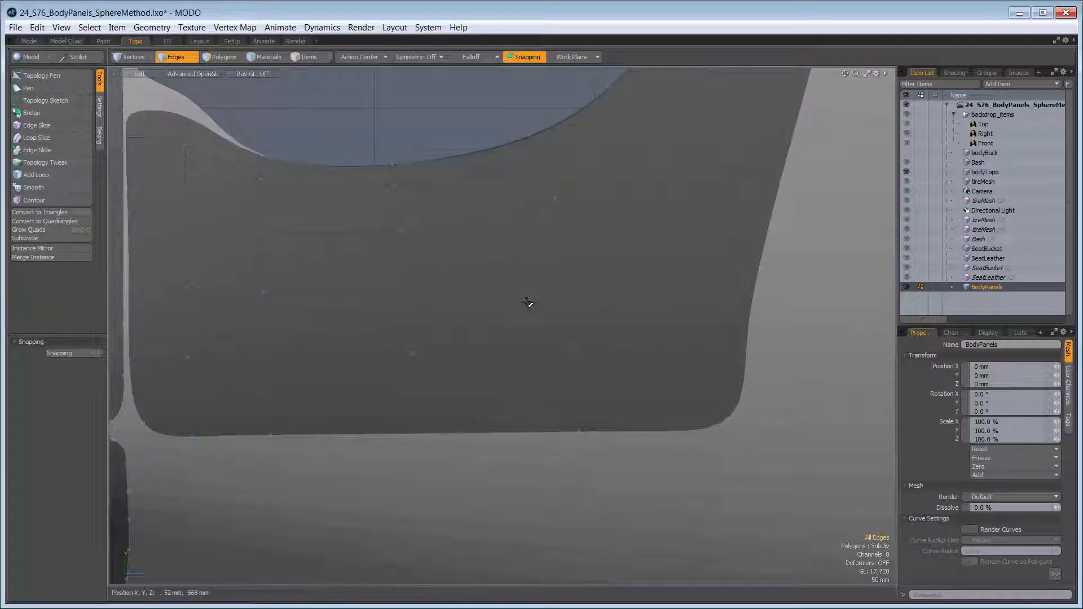
scroll(522, 248, "down", 3)
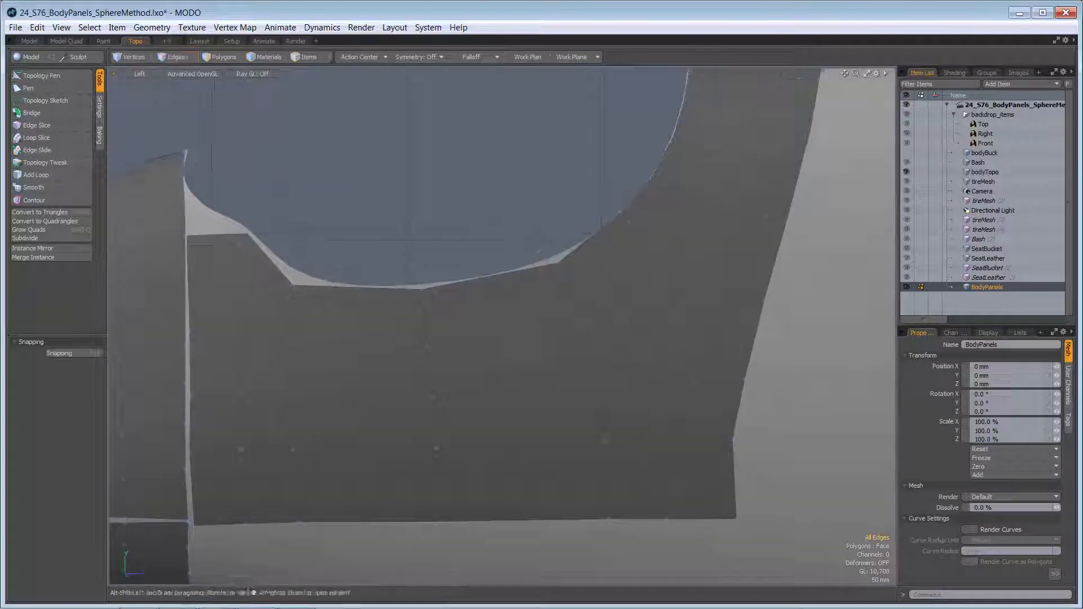
Step: Loop slice the two wide quad columns below the cockpit rim, adding one vertical loop through the middle of each
key("3")
left_click(502, 303)
left_click(503, 371, "shift")
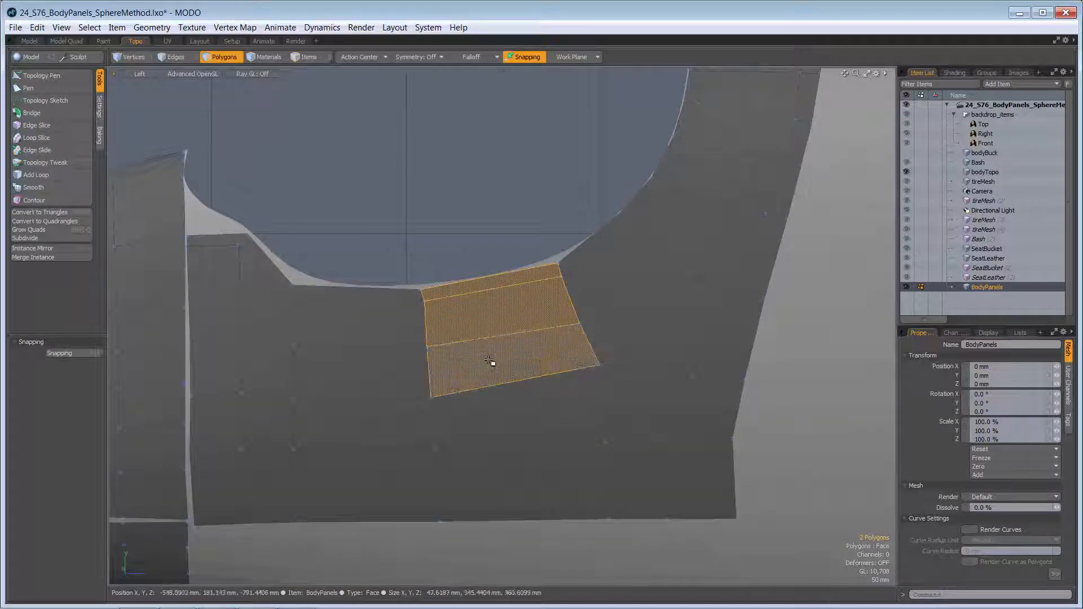
key("alt+c")
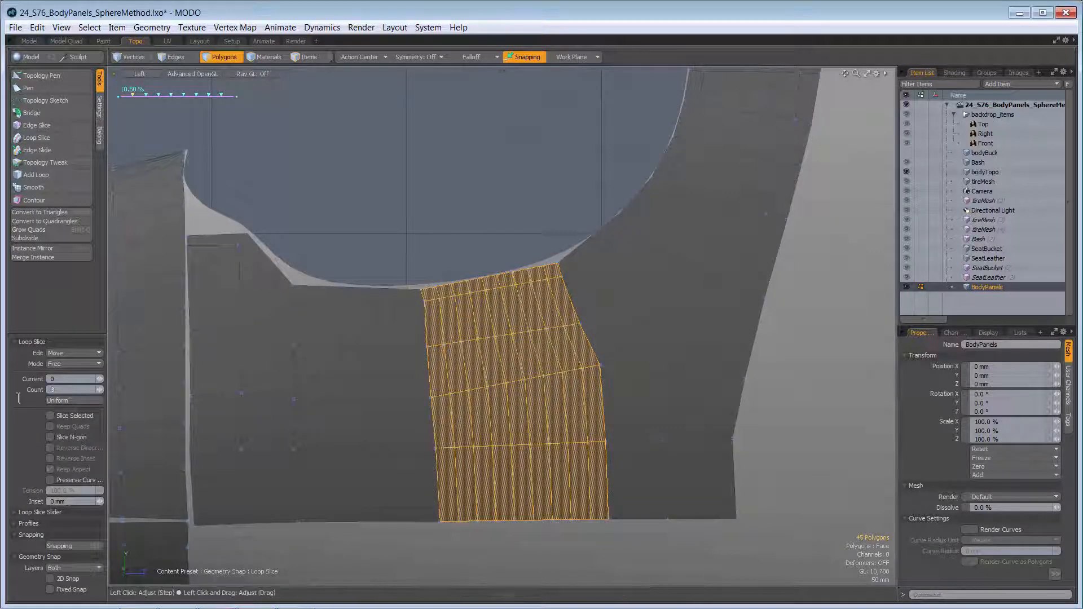
key("Return")
key("q")
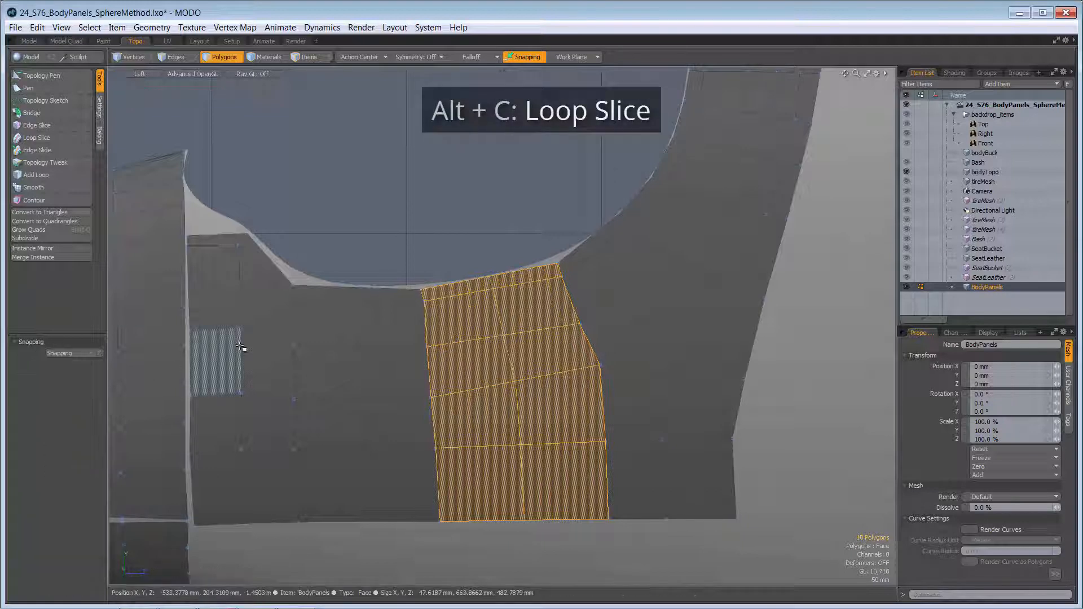
left_click_drag(349, 293, 371, 339)
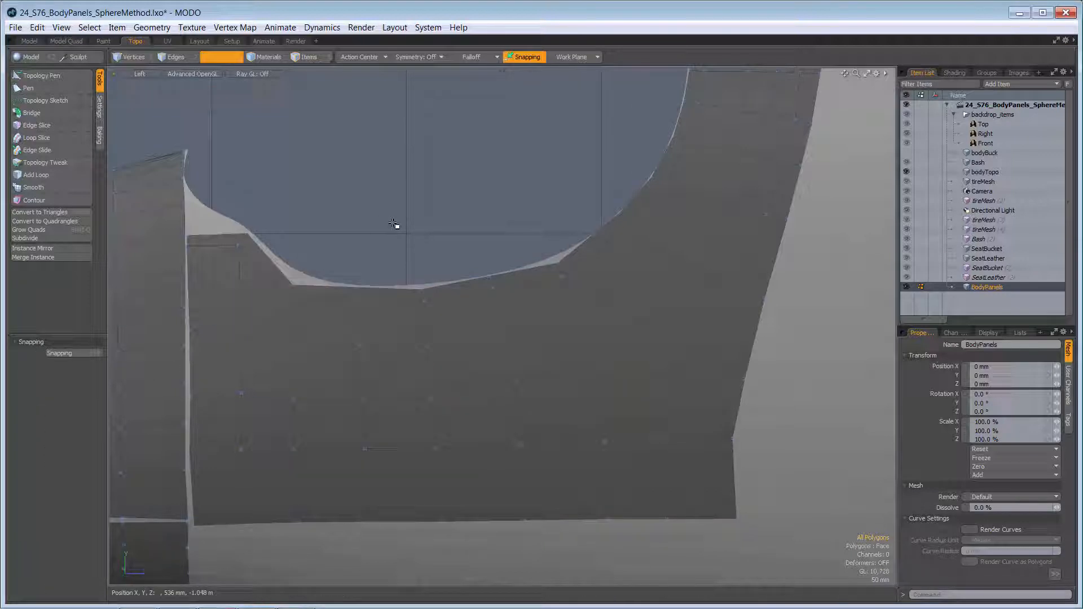
Step: Compare the smoothed and faceted side panel, and move the rim vertices onto the cockpit opening's edge with the Topology Pen
left_click_drag(394, 225, 490, 308, "alt+shift")
key("Tab")
key("Tab")
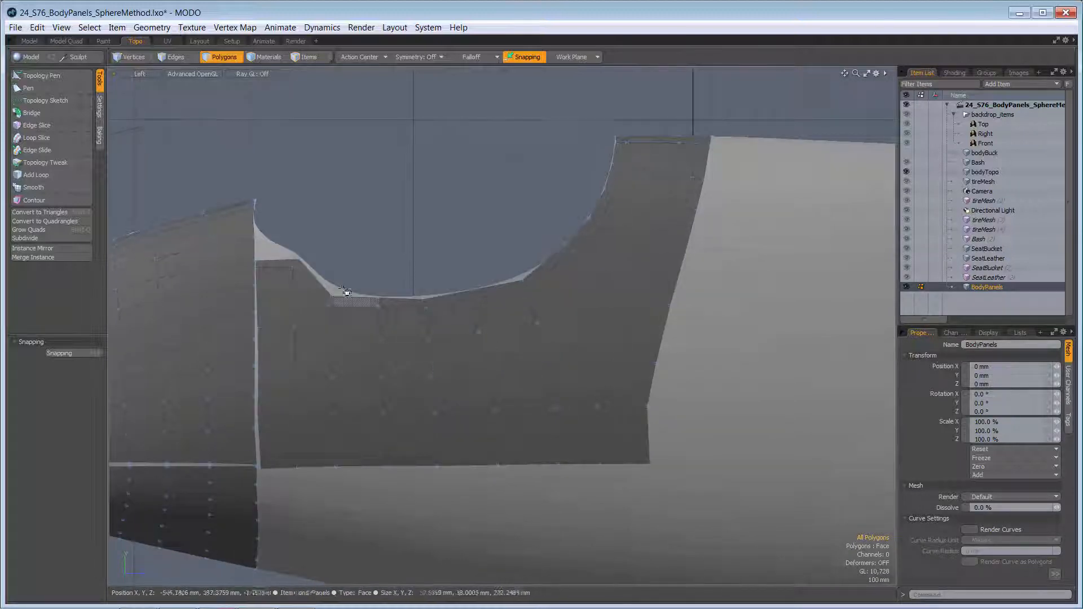
scroll(389, 314, "up", 3)
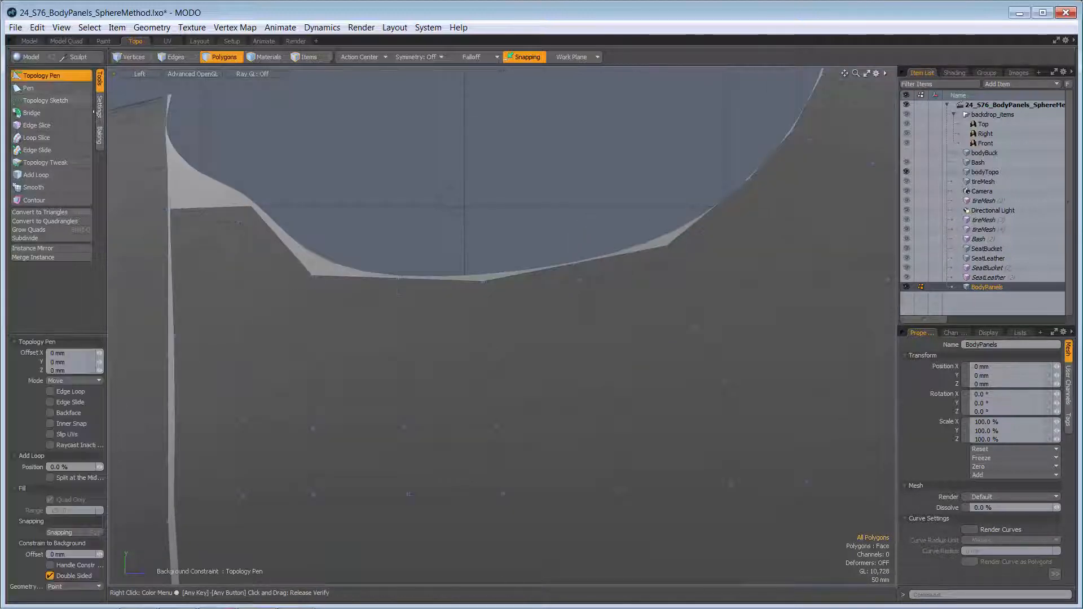
left_click_drag(316, 265, 320, 263)
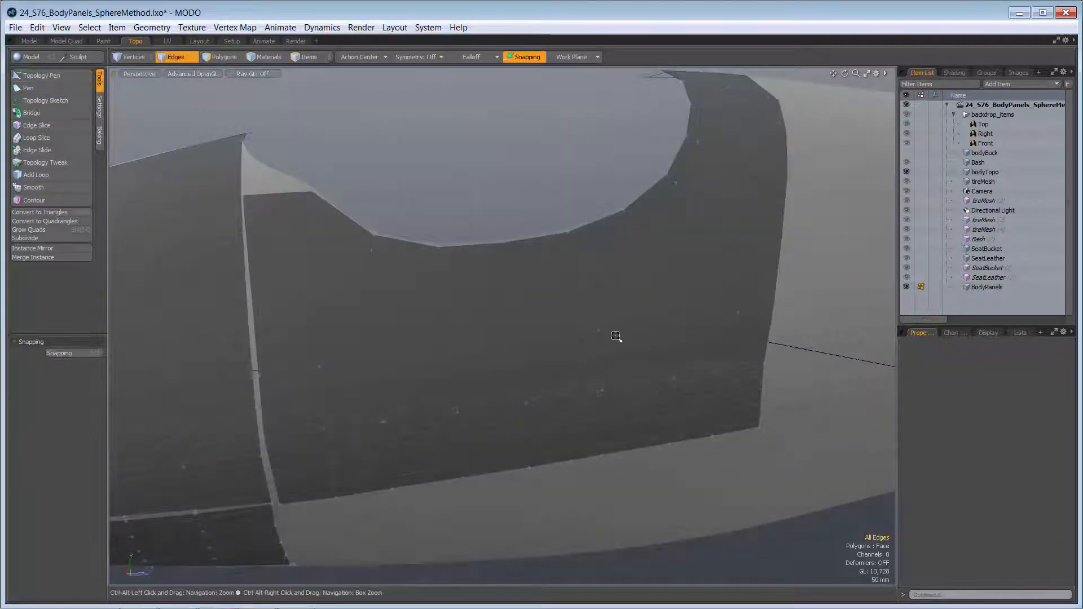
left_click_drag(617, 337, 654, 375, "ctrl+alt")
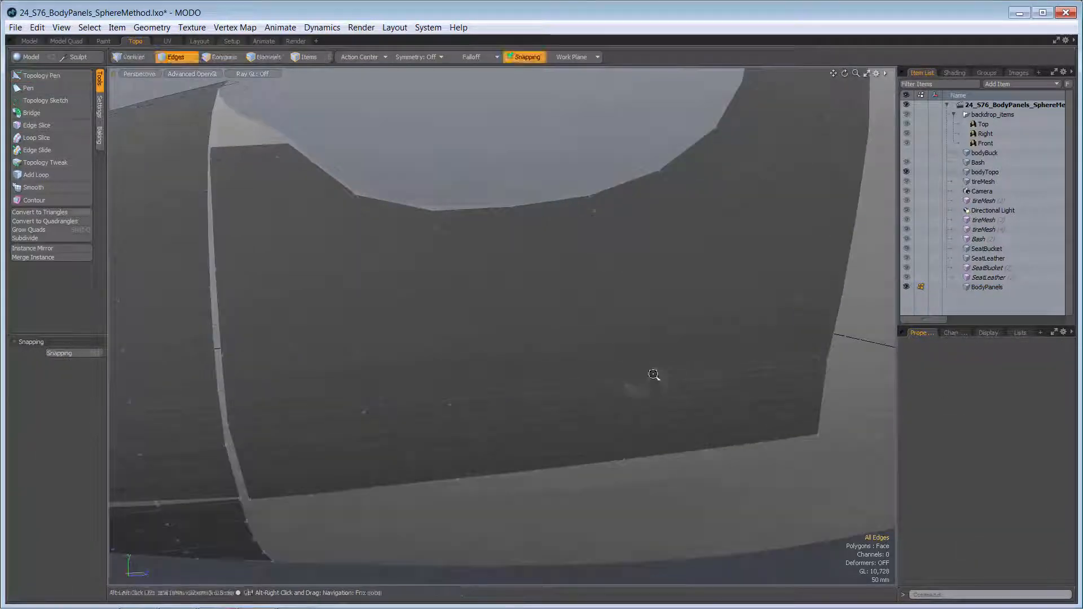
Step: Remove the three rows of lengthwise edges across the side panel below the cockpit rim, leaving full-height polygons
left_click_drag(715, 291, 624, 326, "ctrl+alt")
left_click_drag(665, 261, 643, 296, "ctrl+alt")
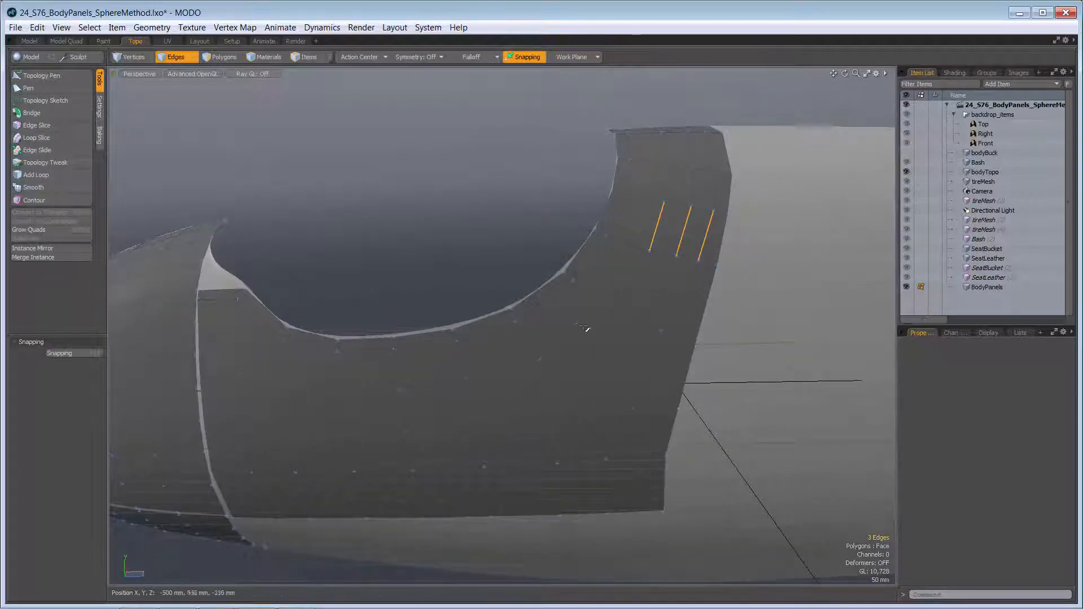
left_click_drag(470, 441, 498, 337, "ctrl+alt")
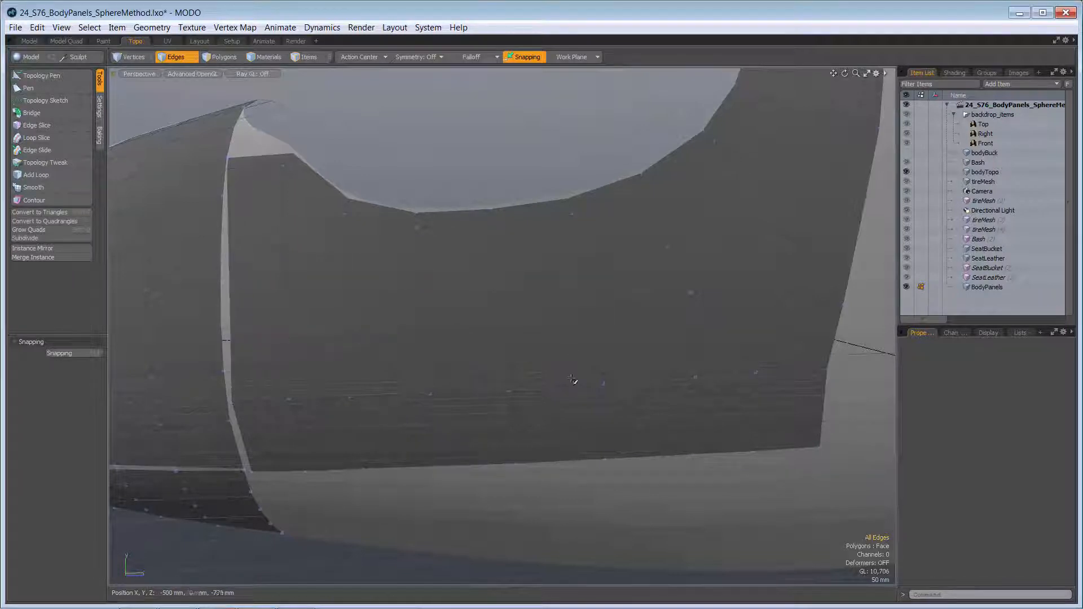
left_click_drag(601, 314, 607, 370, "ctrl+alt")
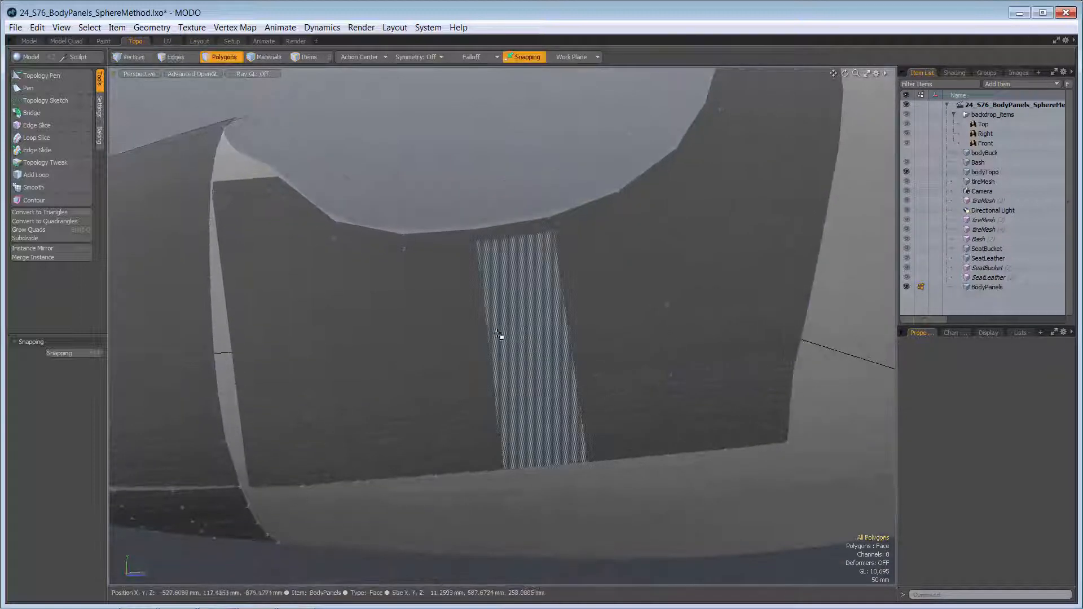
Step: Loop slice the panel's front full-height columns with three evenly spaced lengthwise loops
left_click_drag(501, 336, 457, 350)
key("alt+c")
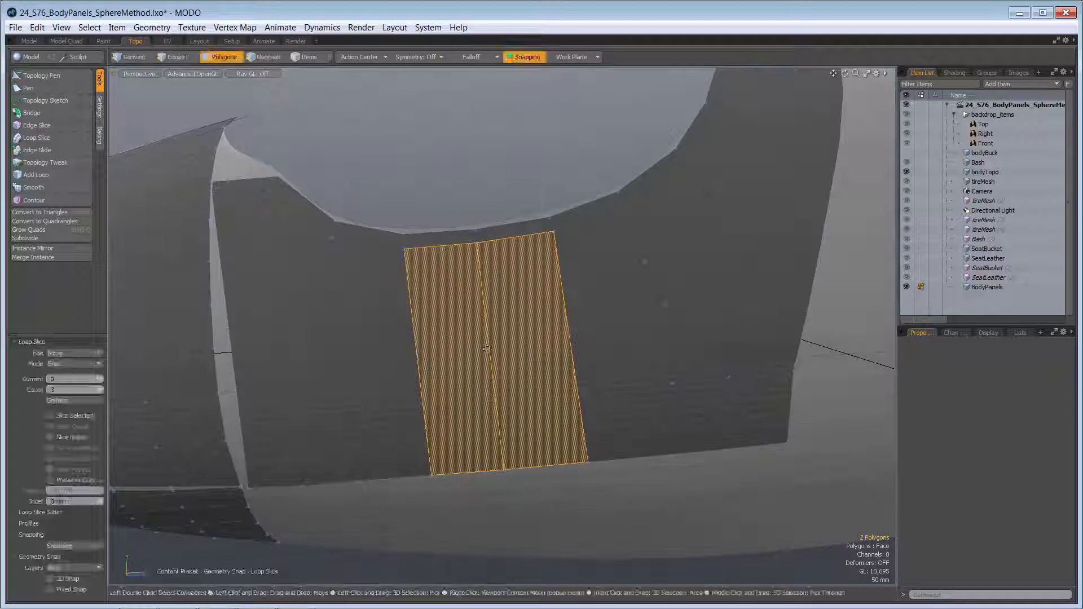
left_click(491, 354)
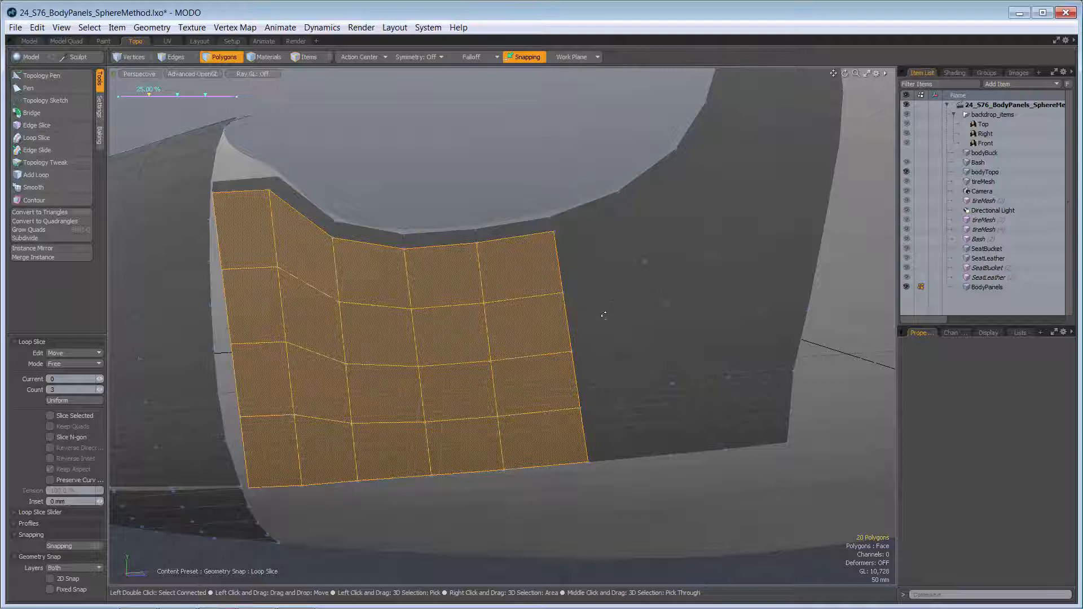
key("space")
Step: Start moving the newly sliced polygons with the mesh constraint set to Background so they conform to the body surface
left_click_drag(709, 390, 606, 343, "alt")
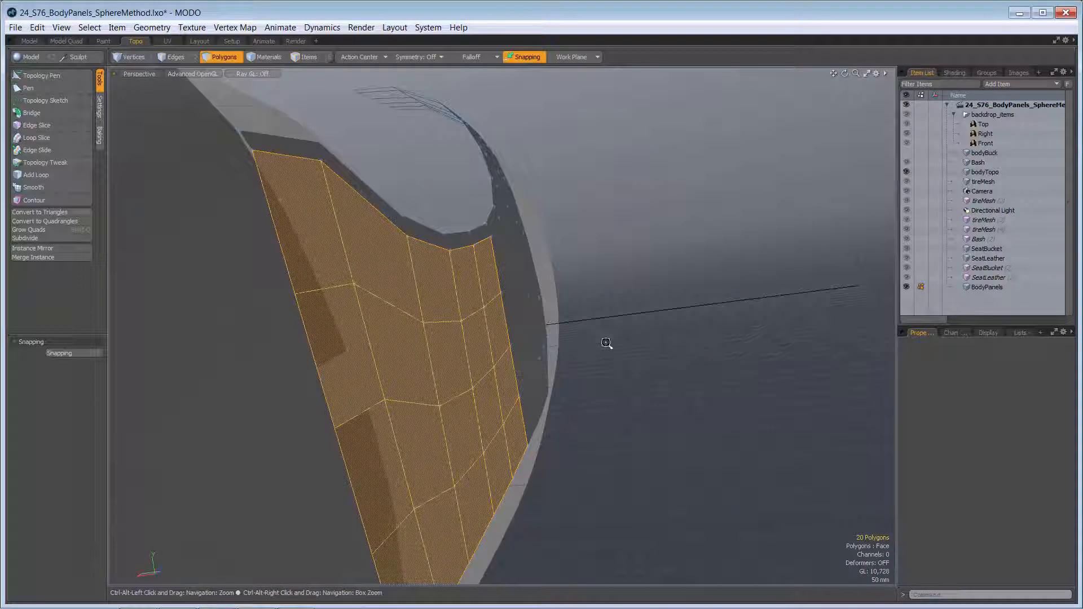
left_click_drag(627, 394, 485, 337, "alt")
key("w")
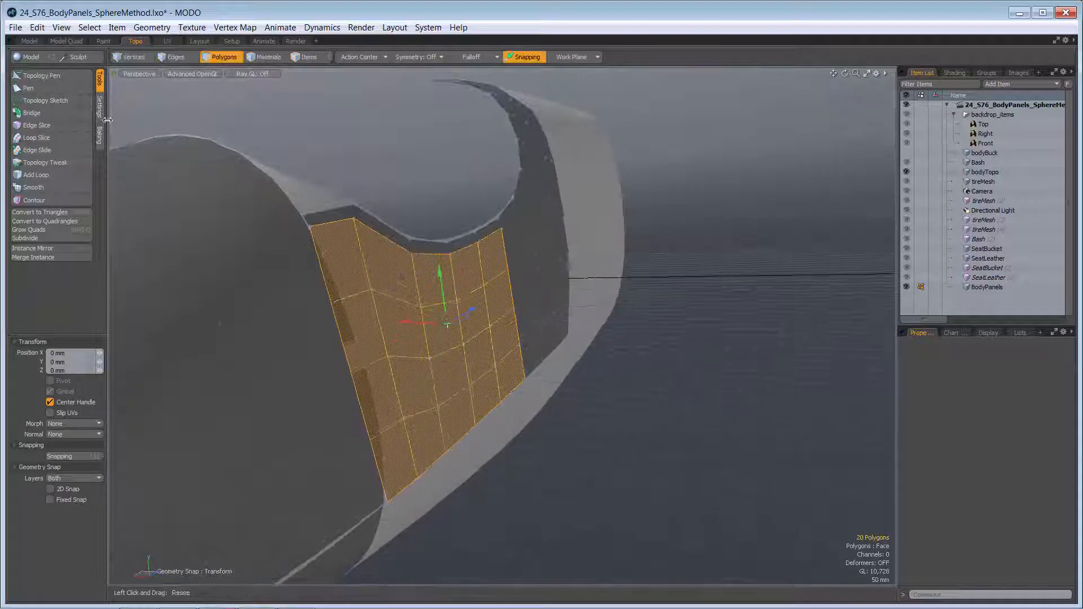
left_click(33, 57)
left_click(169, 217)
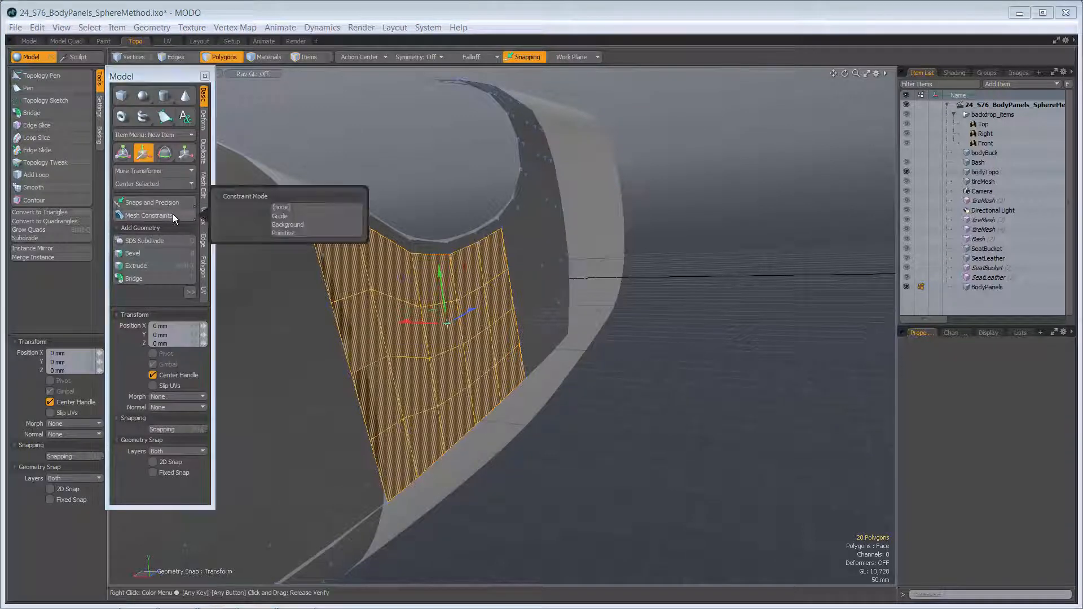
left_click(323, 225)
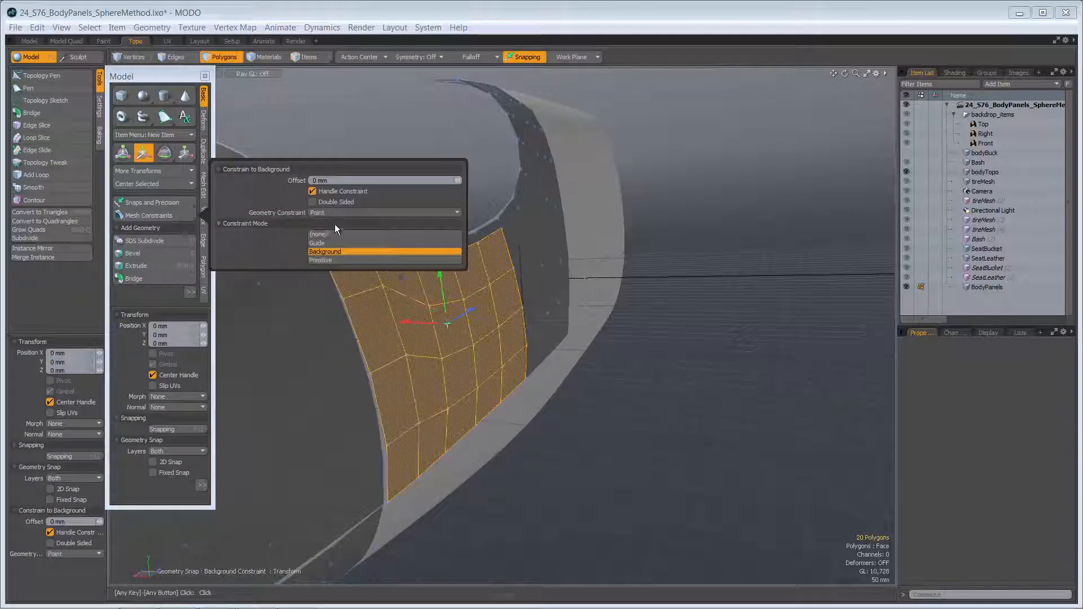
key("alt")
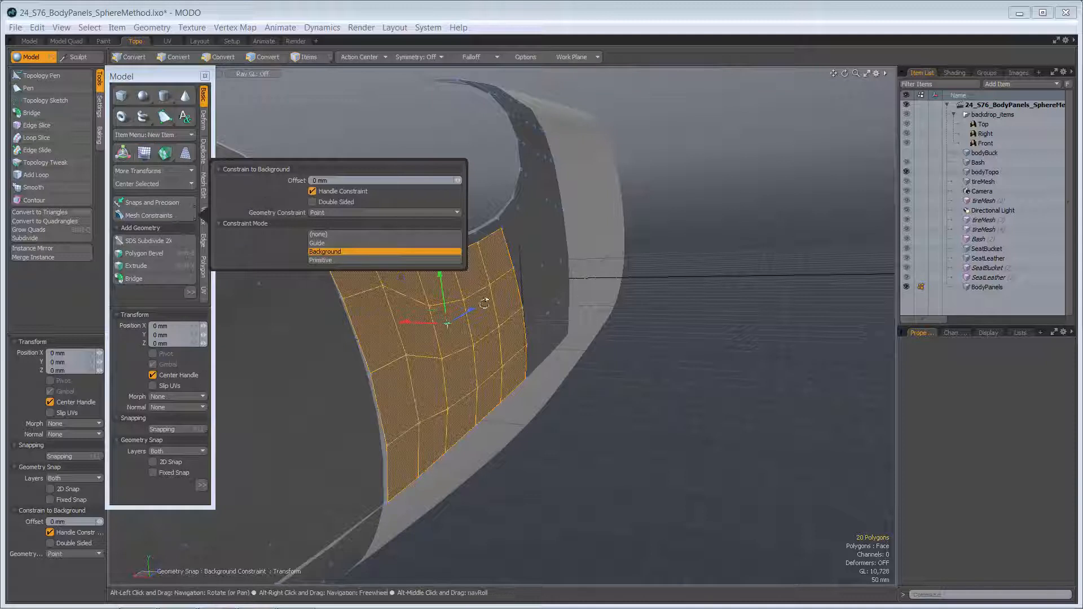
Step: Shift the constrained polygons about -53 mm in X over the background surface, then drop the tool and clear the selection
left_click_drag(607, 382, 756, 302, "alt")
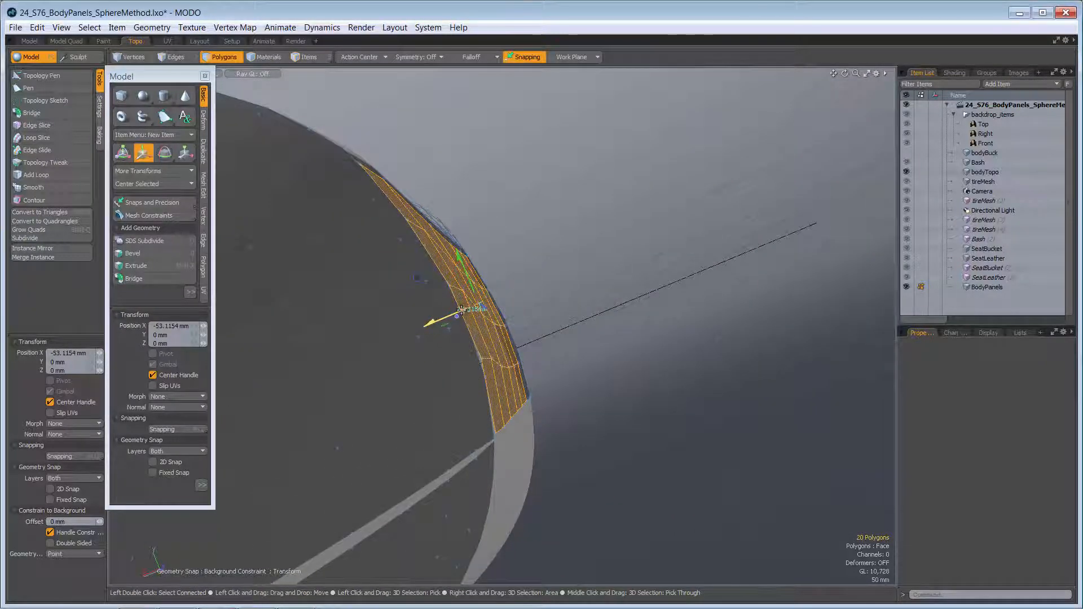
left_click_drag(648, 310, 551, 344, "alt")
mouse_move(619, 283)
left_mouse_down("alt")
mouse_move(178, 333)
mouse_move(587, 267)
mouse_move(600, 293)
left_mouse_up("alt")
key("Escape")
key("Escape")
key("Escape")
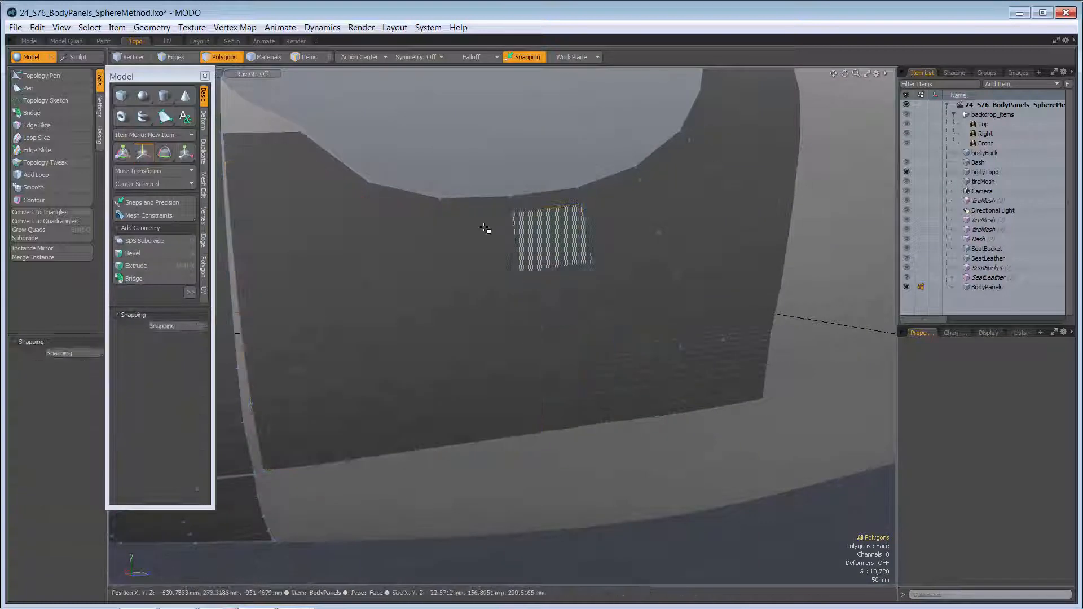
Step: Use Edge Slice to connect the three new lengthwise loops to the rear grid's edges across the undivided column
scroll(677, 291, "down", 3)
left_click_drag(676, 291, 490, 241, "alt")
scroll(554, 290, "up", 5)
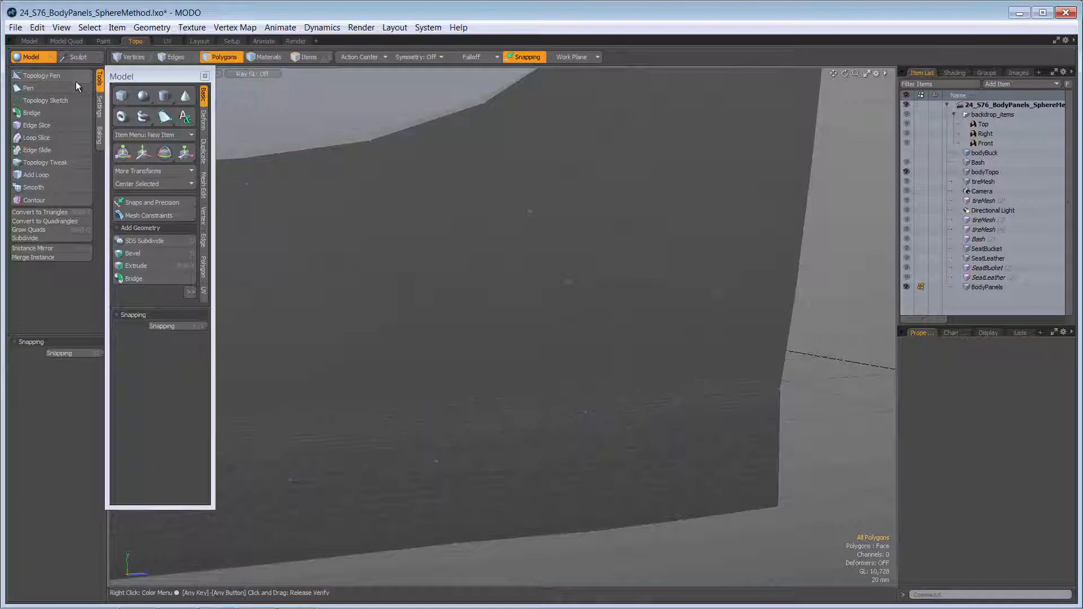
left_click(37, 125)
left_click(378, 166)
left_click(397, 264)
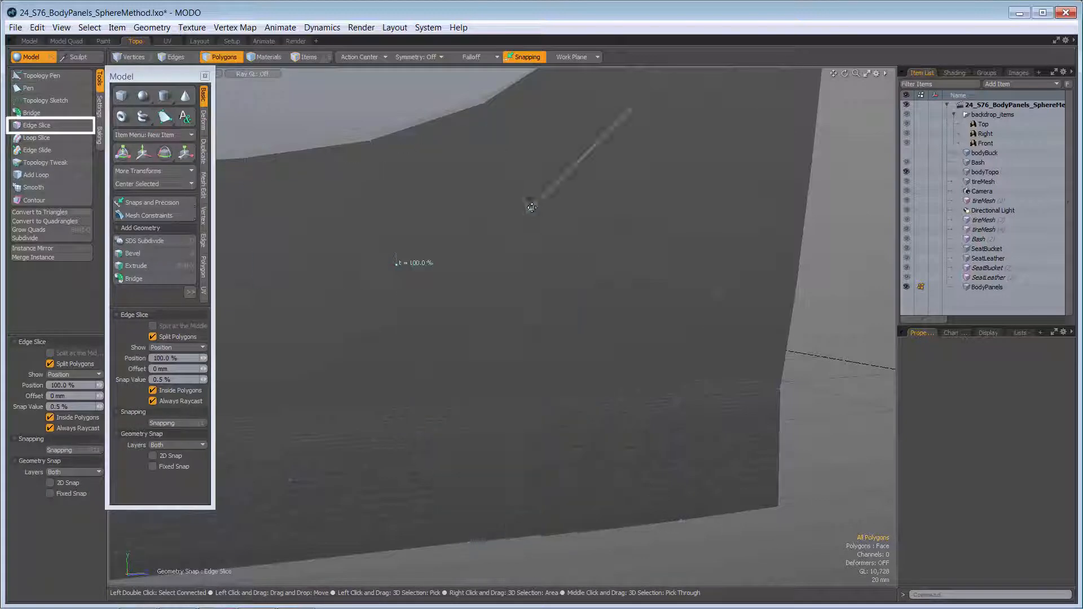
left_click(530, 212)
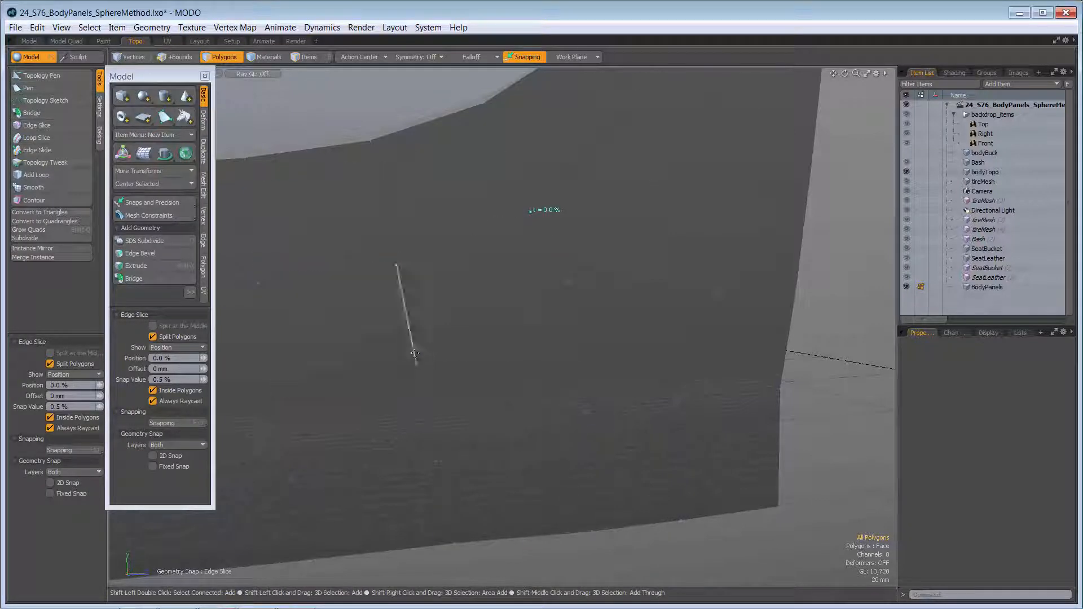
left_click(570, 280)
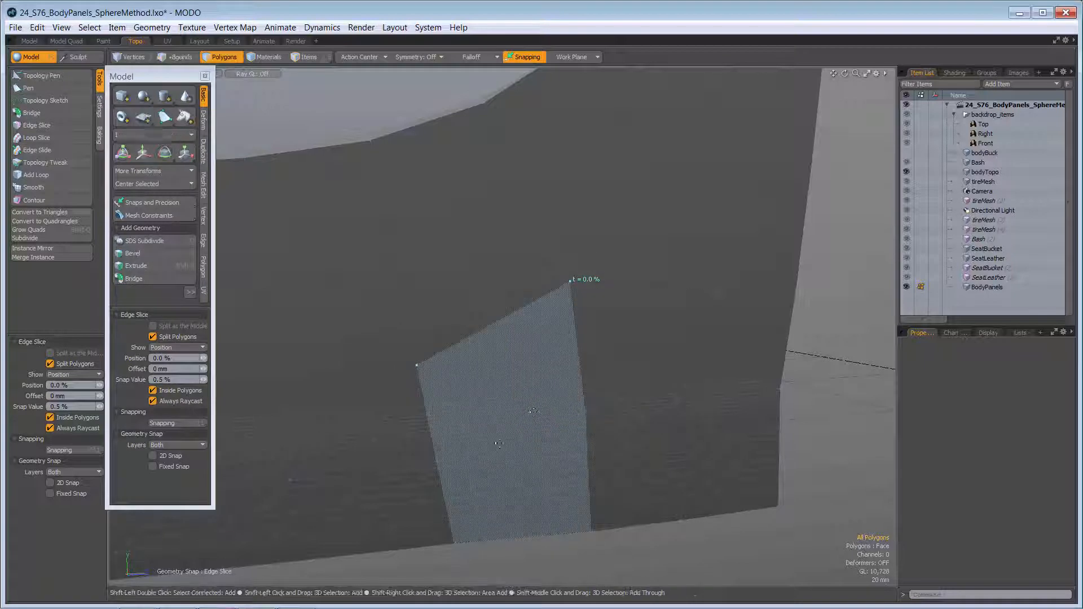
left_click(586, 414)
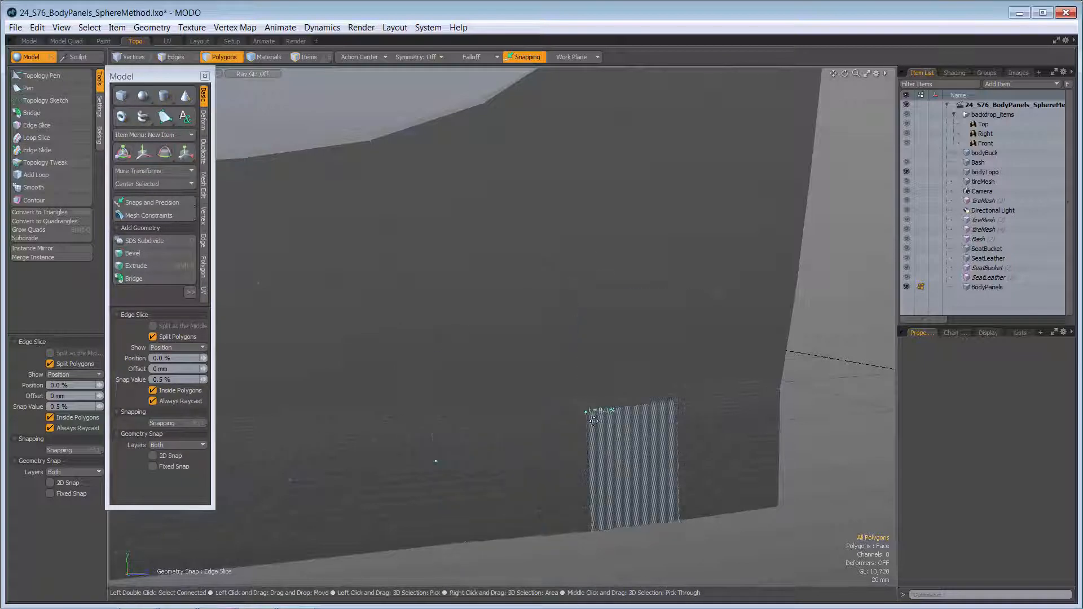
key("q")
Step: Remove the three lengthwise edge rows running up the panel's upper rear section
left_click_drag(643, 315, 536, 374, "alt")
scroll(554, 393, "up", 3)
key("2")
left_click_drag(486, 314, 559, 365)
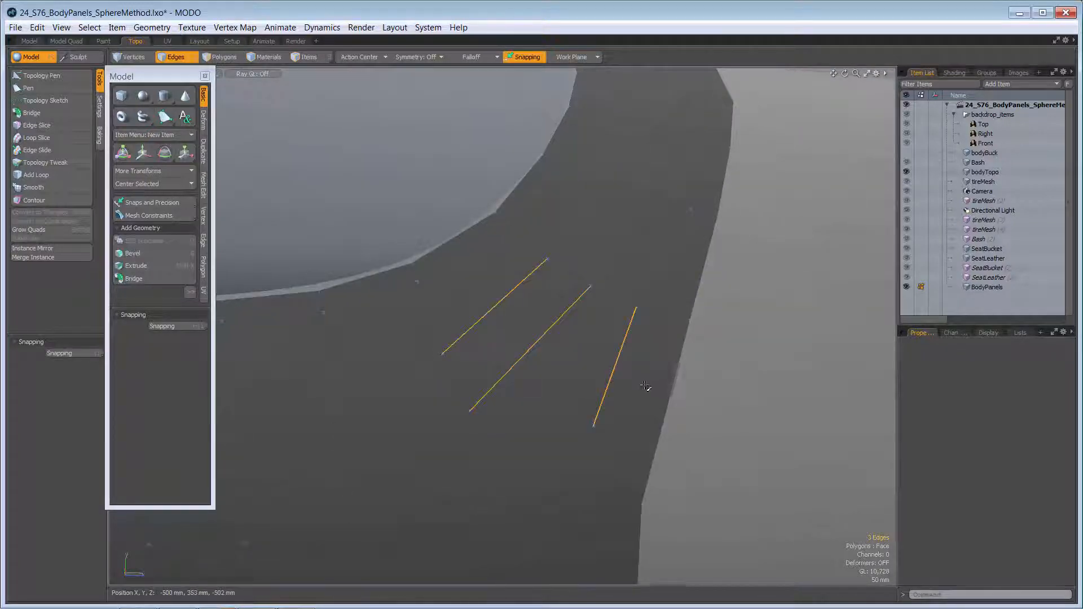
mouse_move(635, 377)
left_mouse_down("ctrl+alt")
mouse_move(624, 368)
mouse_move(592, 384)
mouse_move(629, 387)
mouse_move(618, 382)
left_mouse_up("ctrl+alt")
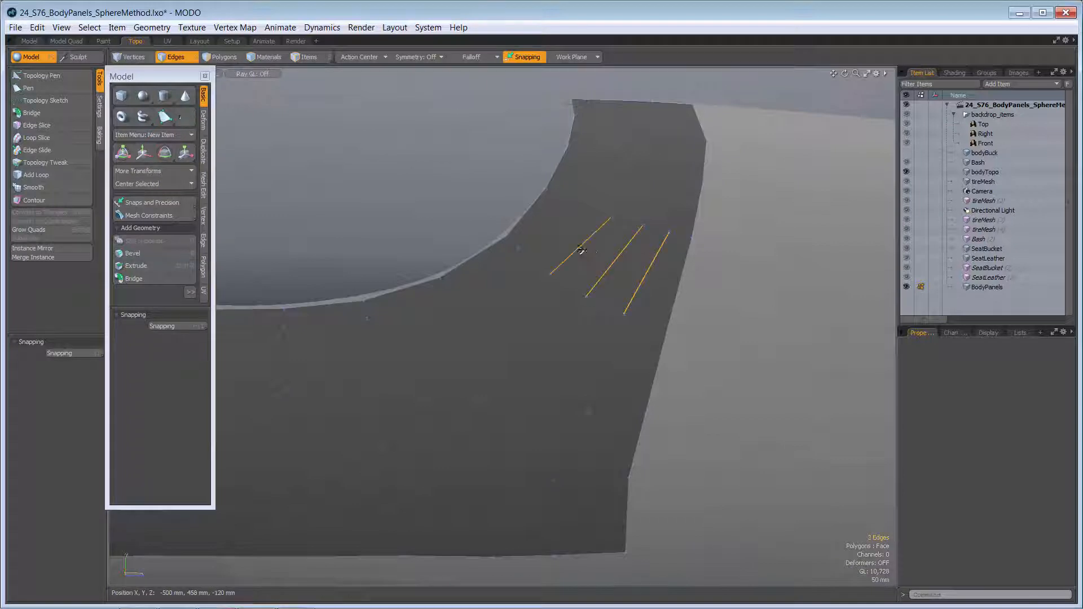
key("BackSpace")
key("3")
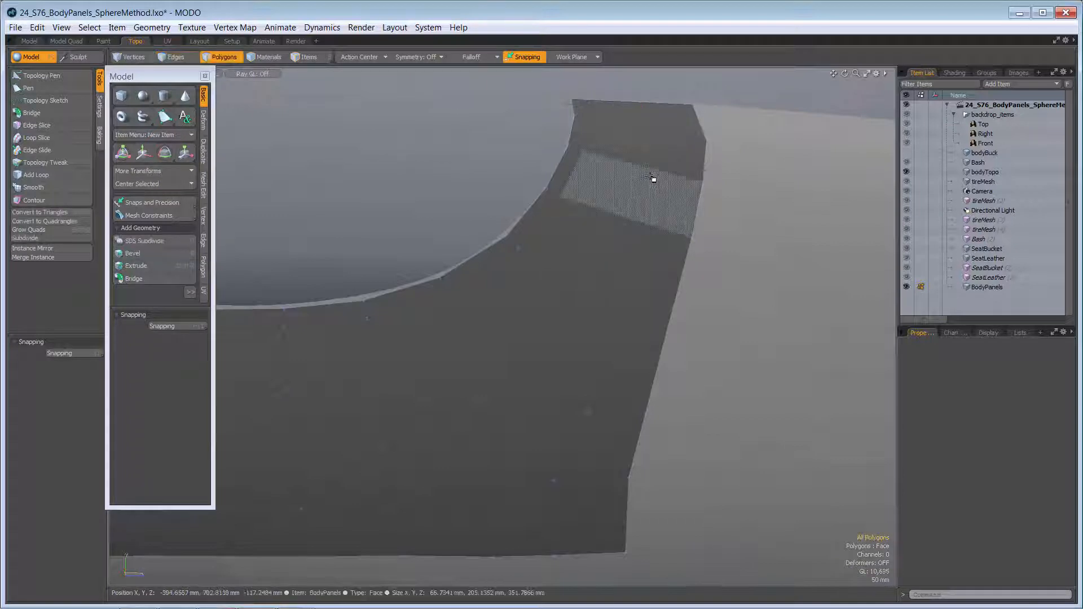
Step: Loop slice the upper rear strip of polygons with three evenly spaced lengthwise loops
left_click_drag(652, 173, 636, 236)
double_click(623, 231)
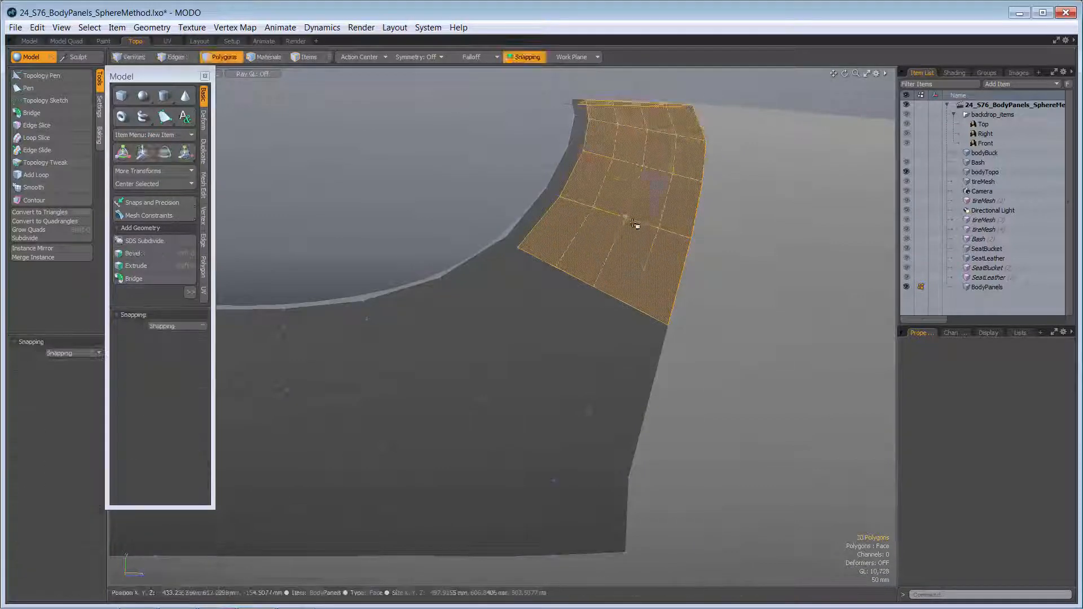
key("BackSpace")
Step: Select the three new loops in the upper rear section and conform them to the body with the Background mesh constraint
key("2")
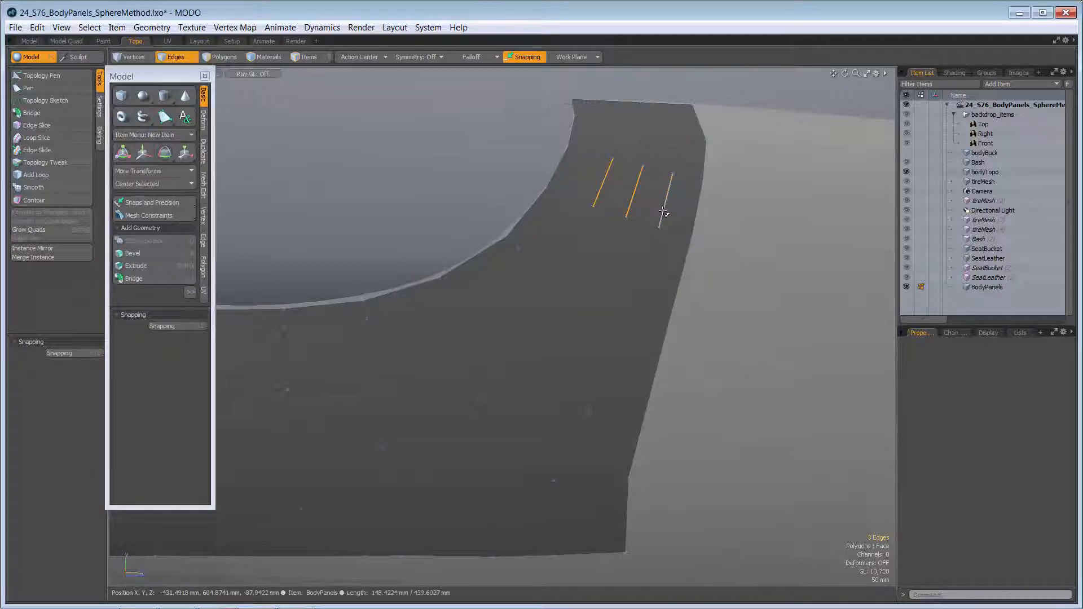
key("w")
left_click_drag(612, 177, 593, 203)
key("ctrl+z")
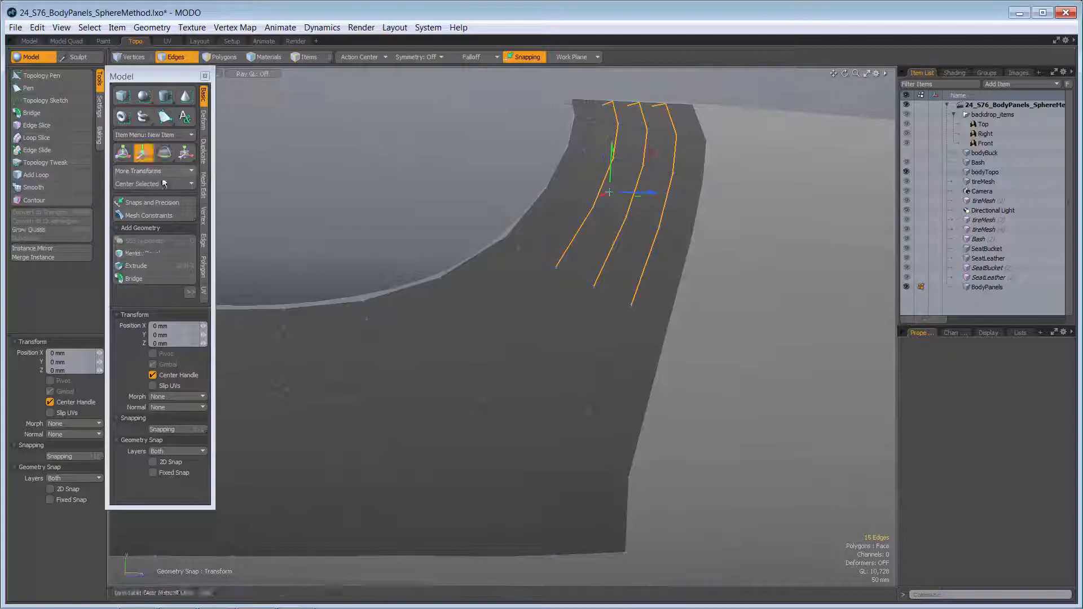
left_click(169, 217)
left_click(288, 224)
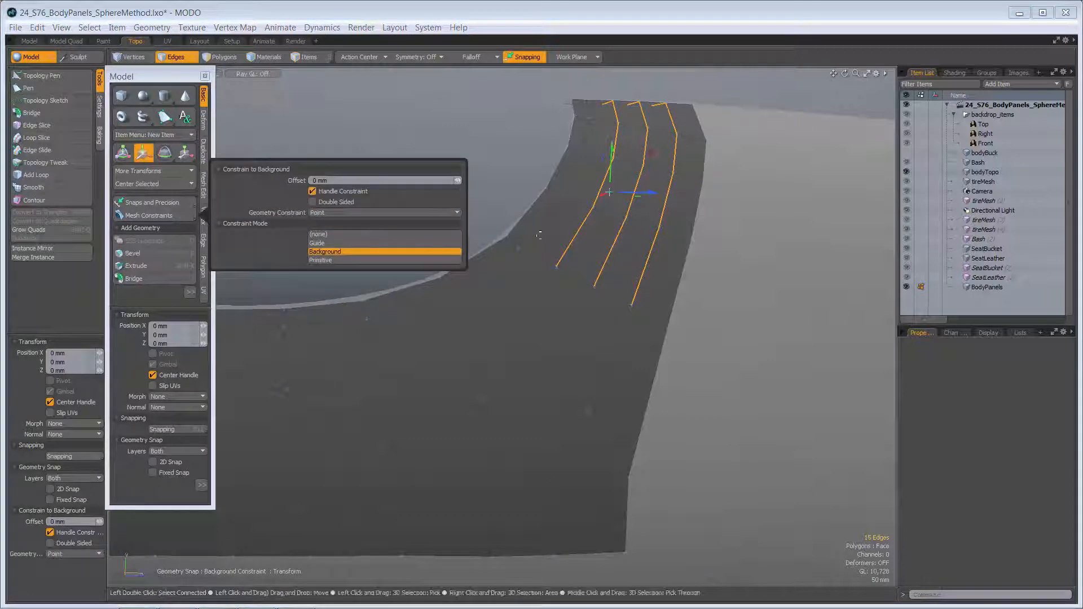
key("space")
left_click_drag(687, 141, 649, 170, "alt")
key("Escape")
key("Escape")
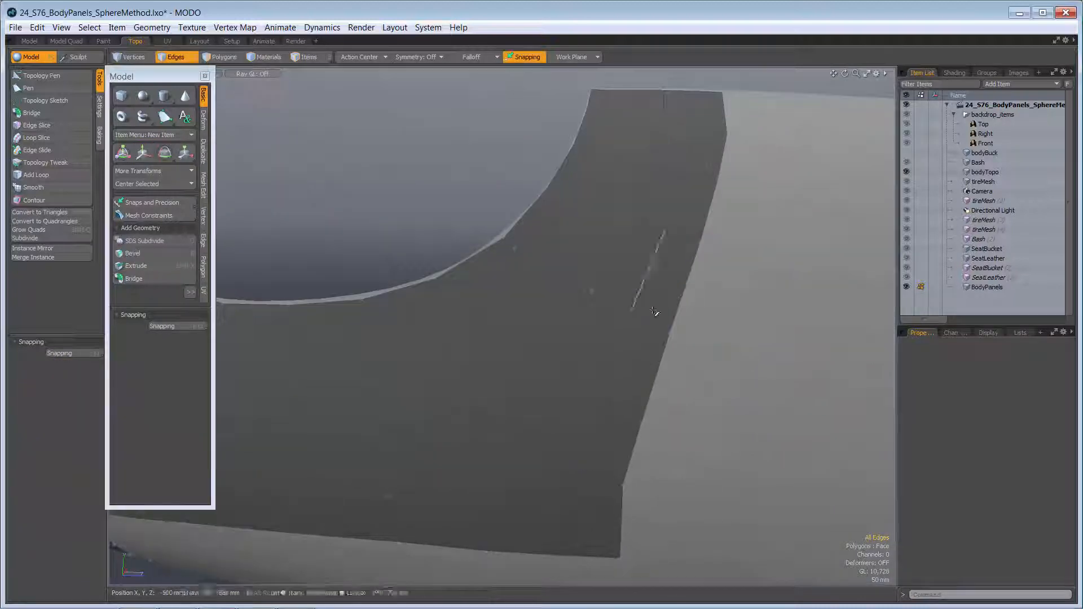
Step: Reconnect the upper rear loops to the lower grid's vertices with Edge Slice across the undivided polygon
mouse_move(659, 367)
left_mouse_down("ctrl+alt")
mouse_move(689, 364)
mouse_move(671, 350)
left_mouse_up("ctrl+alt")
key("c")
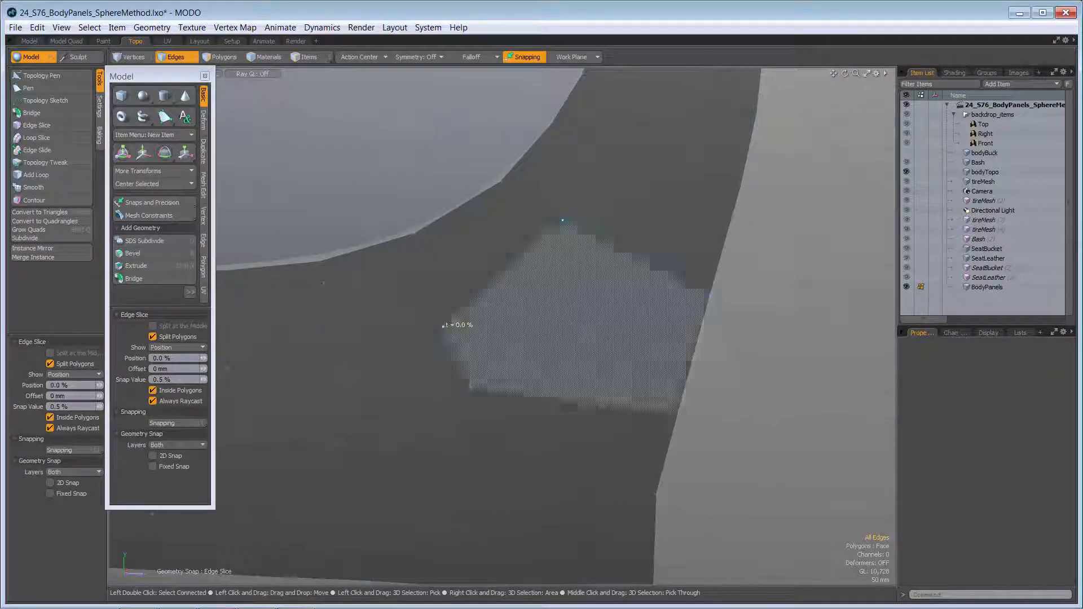
left_click(608, 242)
key("space")
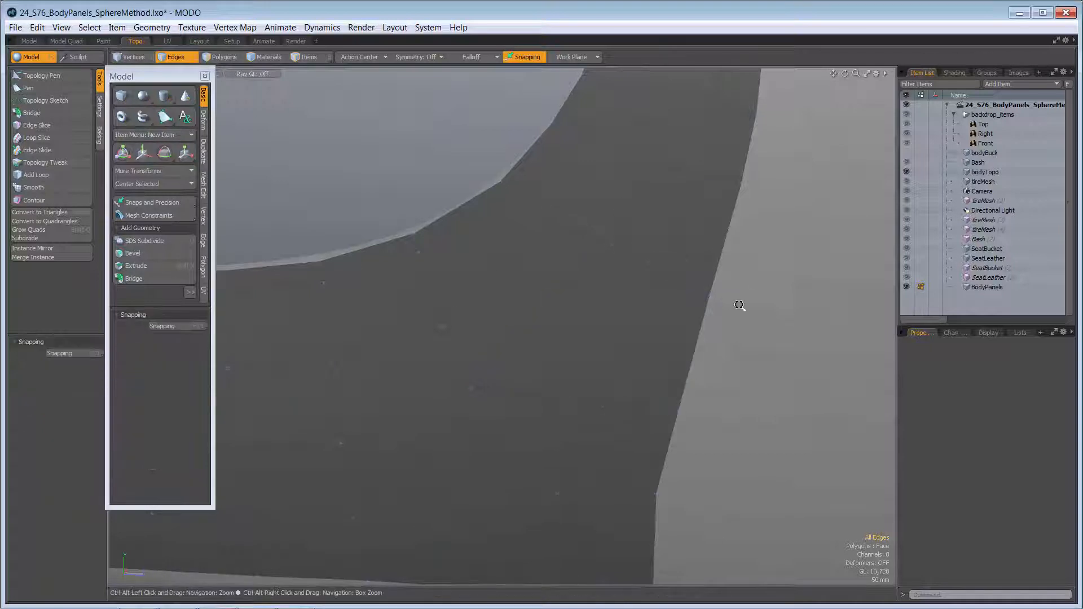
Step: Adjust the vertices of the panel's lower rear corner quad with the Topology Pen to even out the edge spacing
left_click_drag(752, 290, 685, 338, "ctrl+alt")
left_click_drag(686, 339, 696, 378, "alt")
scroll(683, 395, "up", 6)
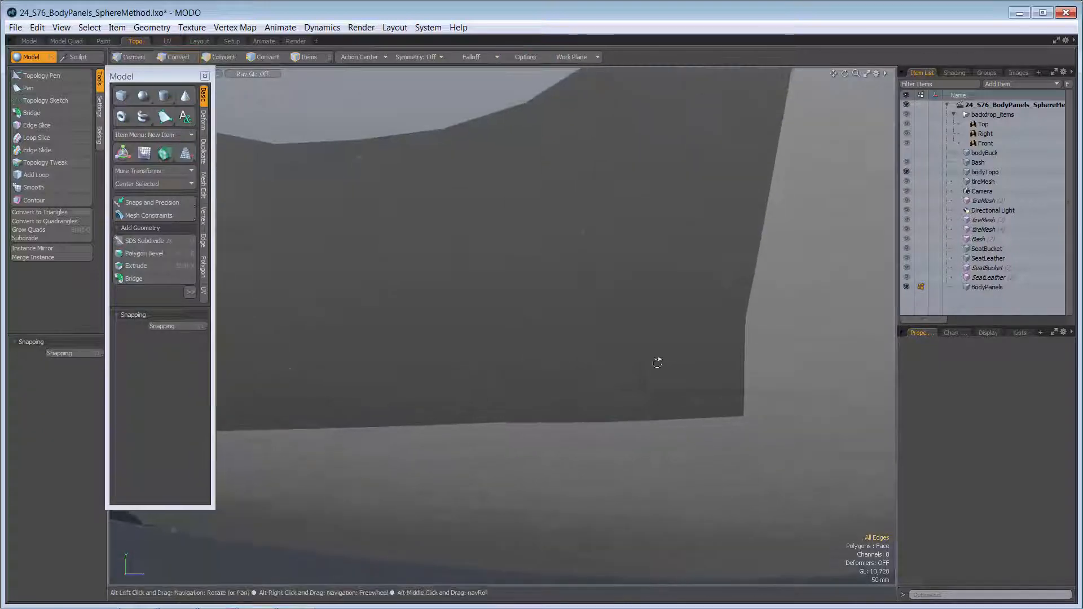
left_click(63, 76)
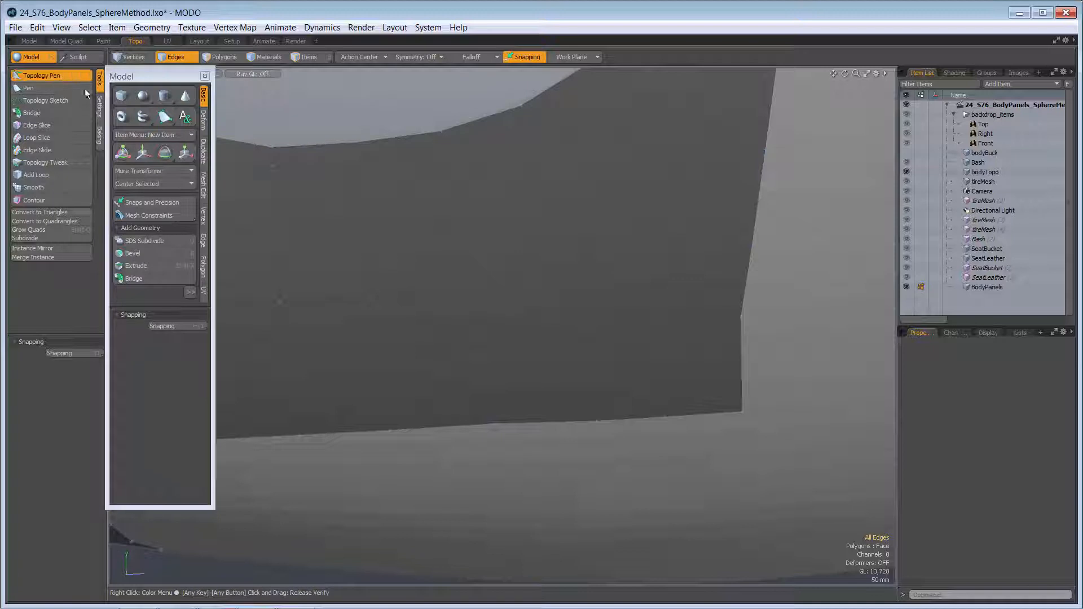
left_click_drag(697, 380, 518, 417)
key("ctrl+z")
scroll(672, 377, "up", 3)
left_click_drag(649, 223, 646, 231)
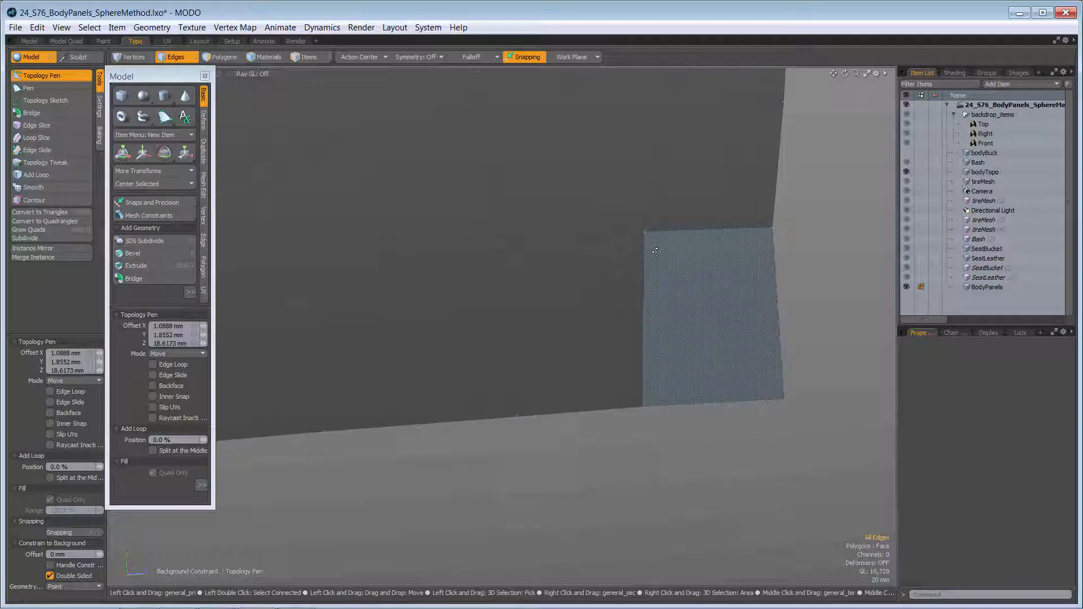
left_click_drag(642, 406, 651, 406)
scroll(675, 367, "down", 5)
left_click_drag(675, 367, 559, 372, "alt")
key("q")
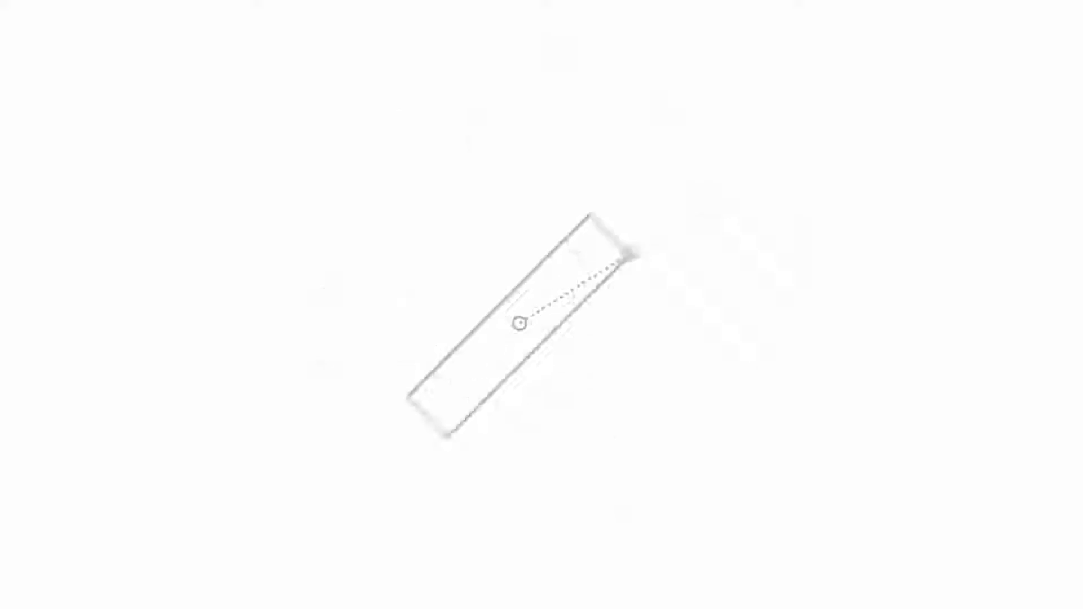